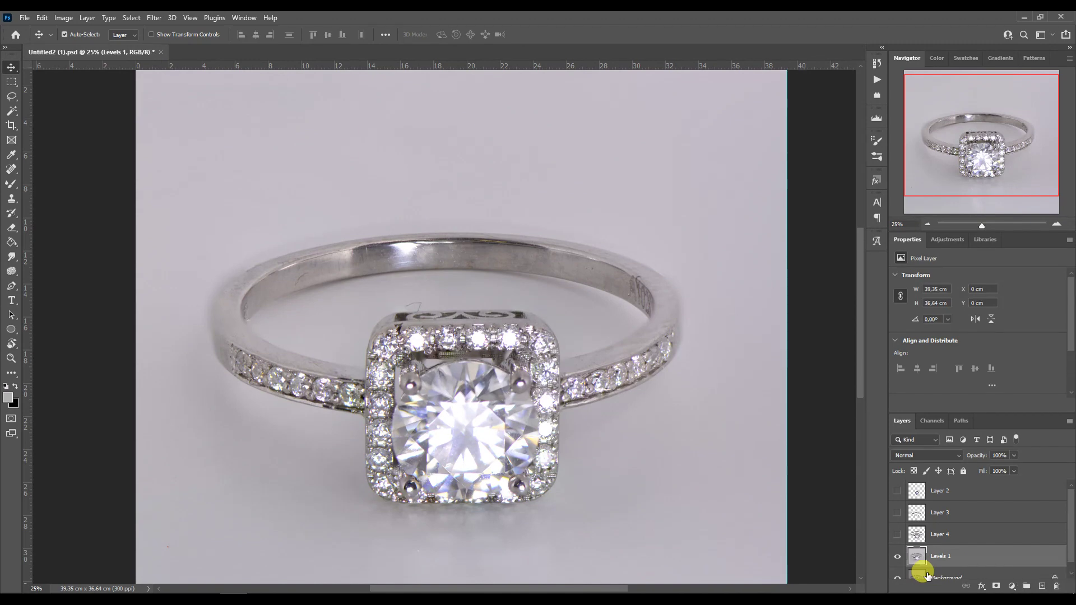
Run the selected retouching action on the Levels 1 layer and brush black on the copy's mask around the stones.
left_click(796, 571)
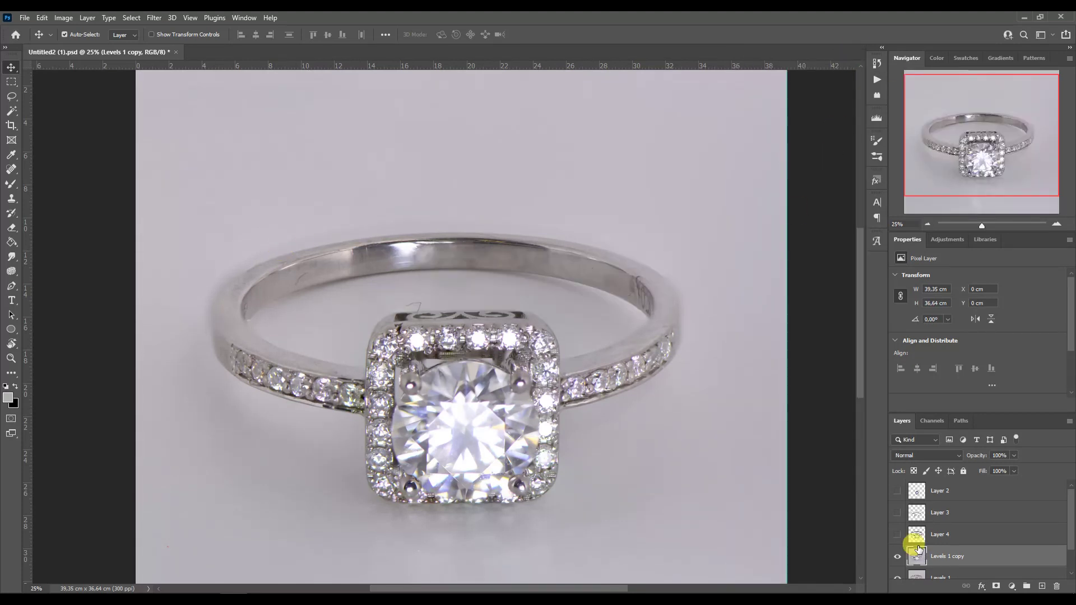
left_click(11, 184)
left_click(1057, 224)
left_click(1056, 224)
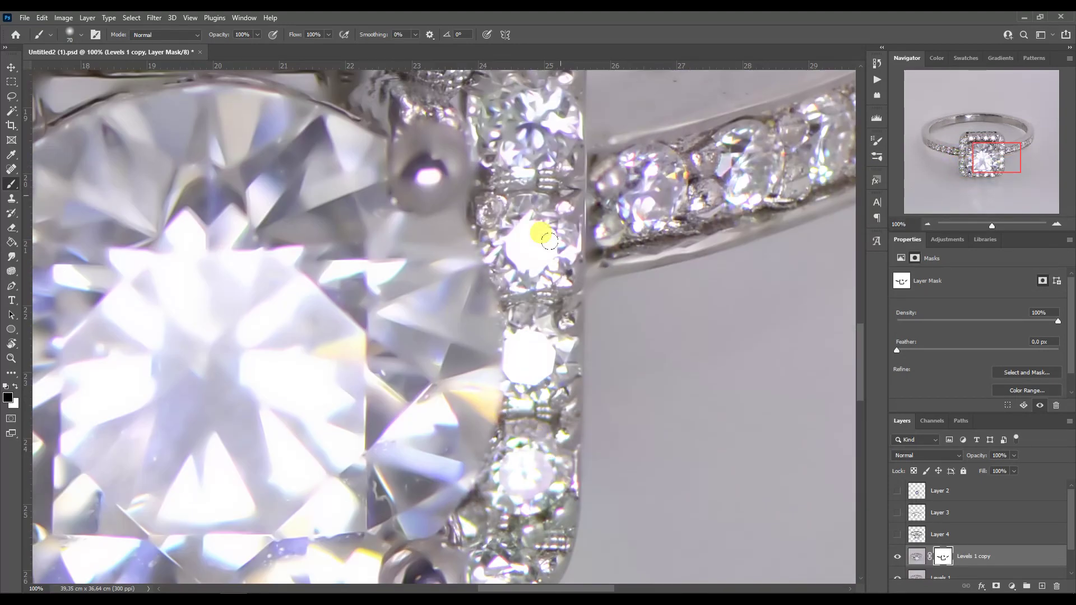
key("ctrl+minus")
key("ctrl+e")
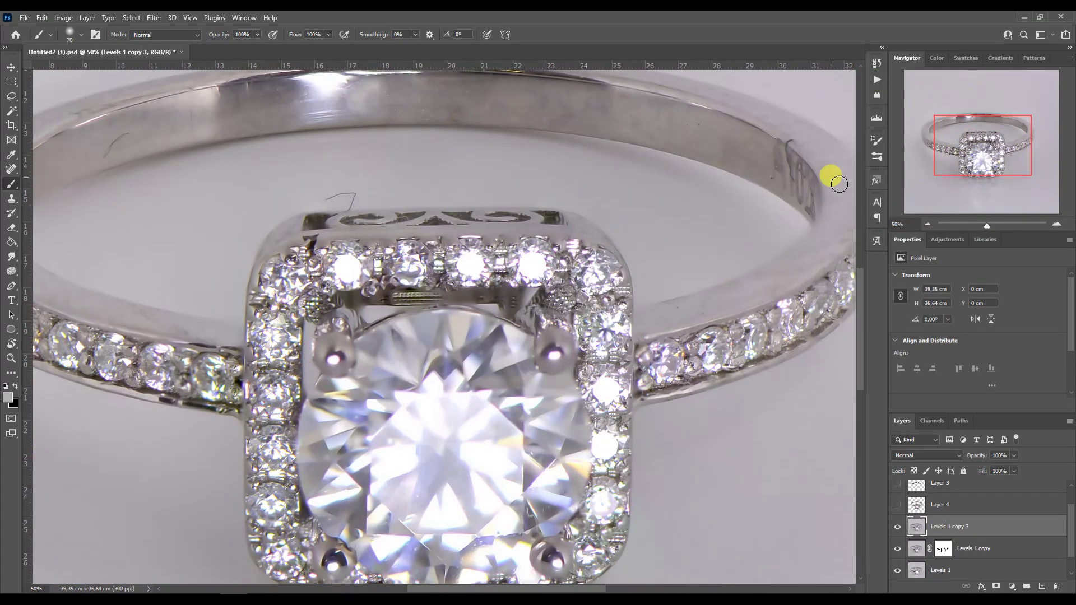
Load Layer 4's outline as a selection and begin a Pen path along the underside of the upper halo stones.
left_click(917, 506, "ctrl")
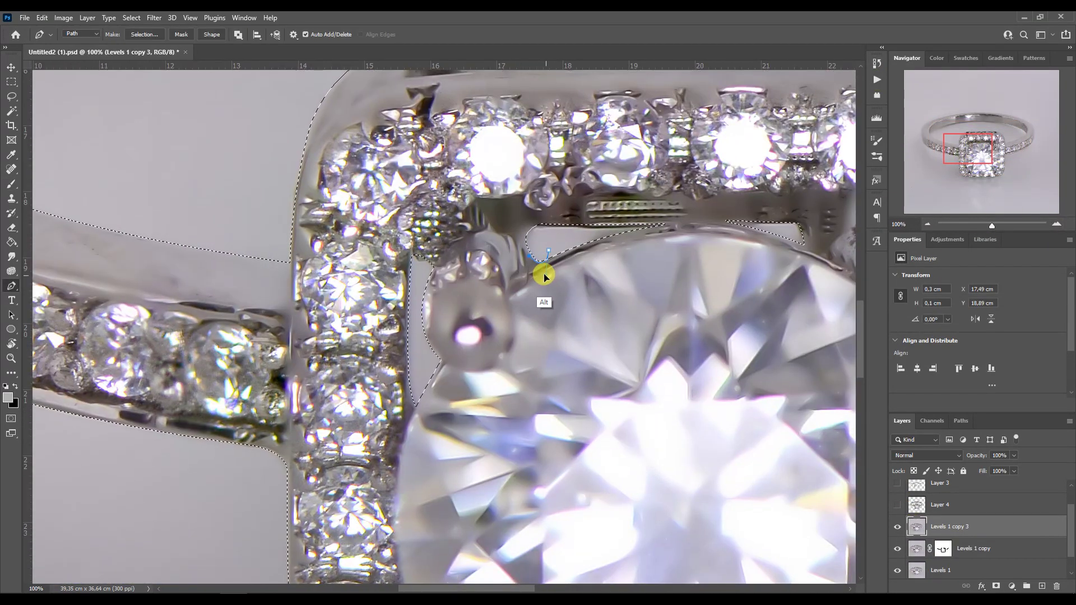
left_click(477, 200)
left_click(521, 196)
left_click(562, 200)
left_click(594, 197)
left_click(647, 196)
left_click(720, 196)
left_click(768, 193)
left_click_drag(802, 173, 706, 216)
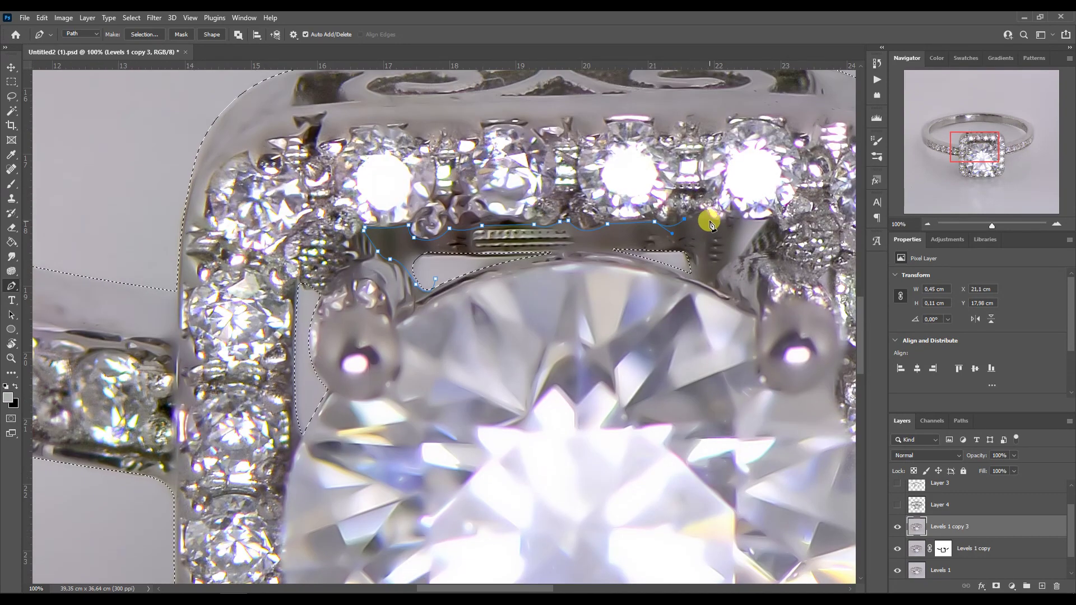
Continue the path down beside the upper right prong and back along the center stone's upper edge to enclose the gap.
left_click(730, 219)
left_click(756, 224, "alt")
left_click(741, 255)
left_click(716, 286)
left_click(701, 272)
left_click(689, 271)
left_click(455, 277)
left_click(589, 217, "alt")
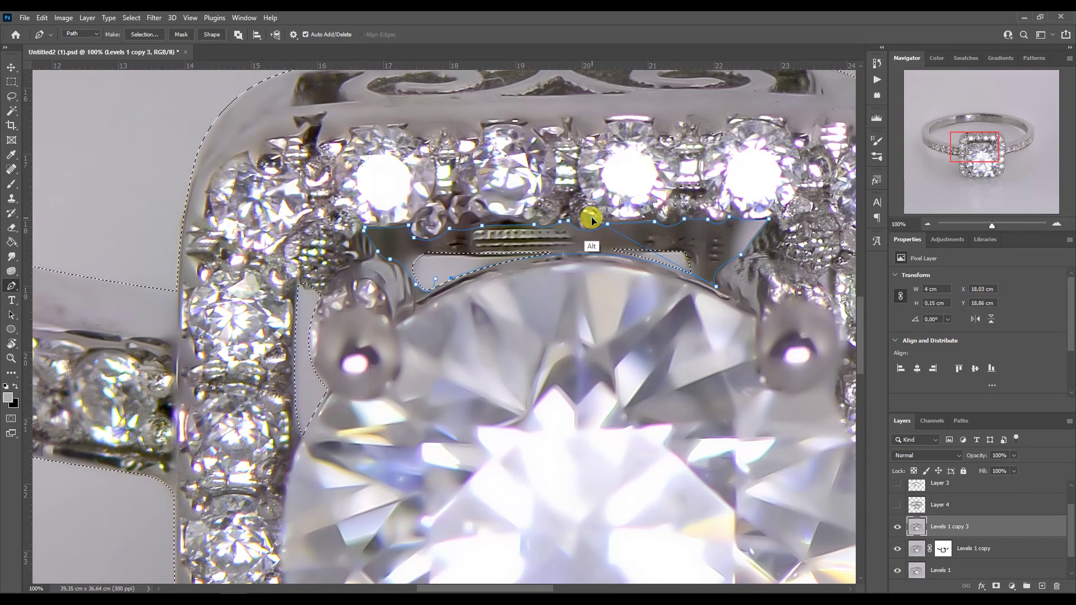
key("ctrl+z")
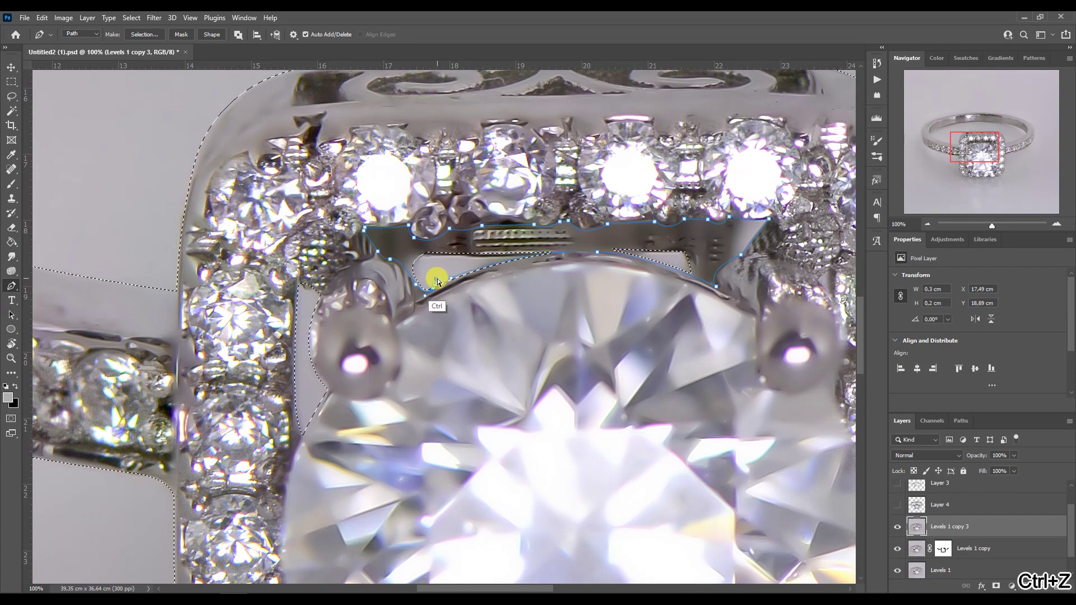
Subtract the traced gap from the ring selection and deselect the work path.
left_click(961, 420)
left_click(908, 465)
key("ctrl+minus")
key("ctrl+minus")
key("ctrl+minus")
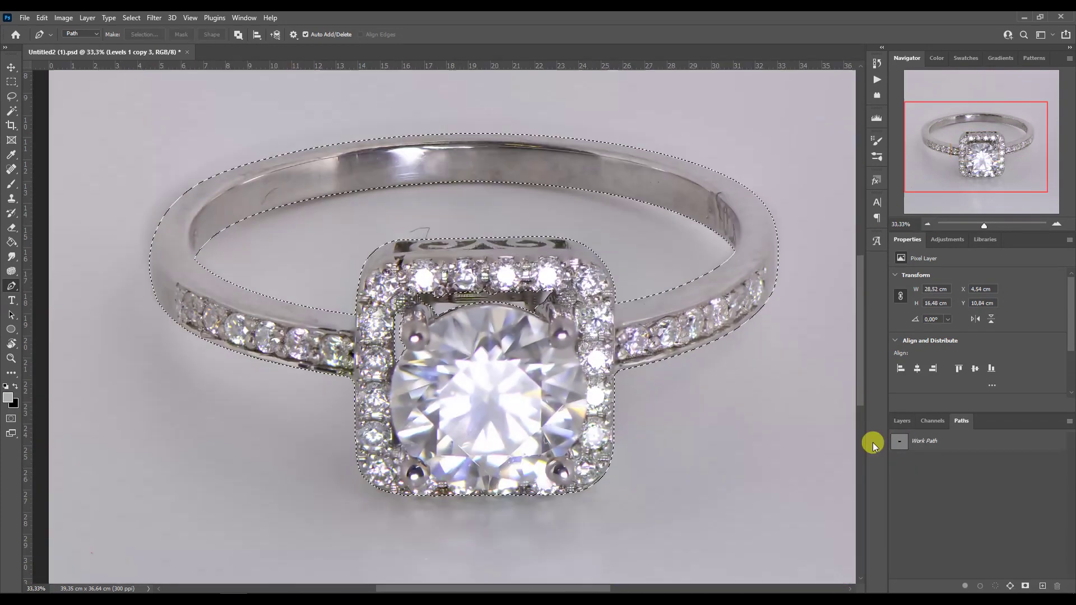
Copy the selected ring to its own layer and fill a new layer beneath it with white.
left_click(902, 421)
left_click(1042, 587, "ctrl")
key("g")
left_click(126, 371)
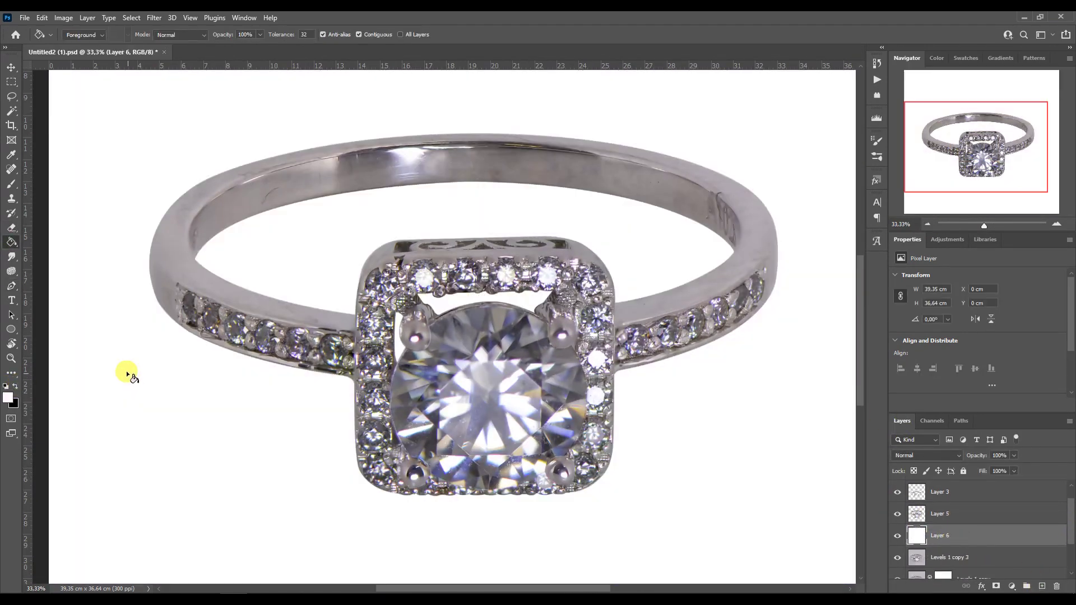
Apply the Silver color-correction action to the cut-out ring, adjust the midtone Color Balance and clip the adjustments to the ring.
key("v")
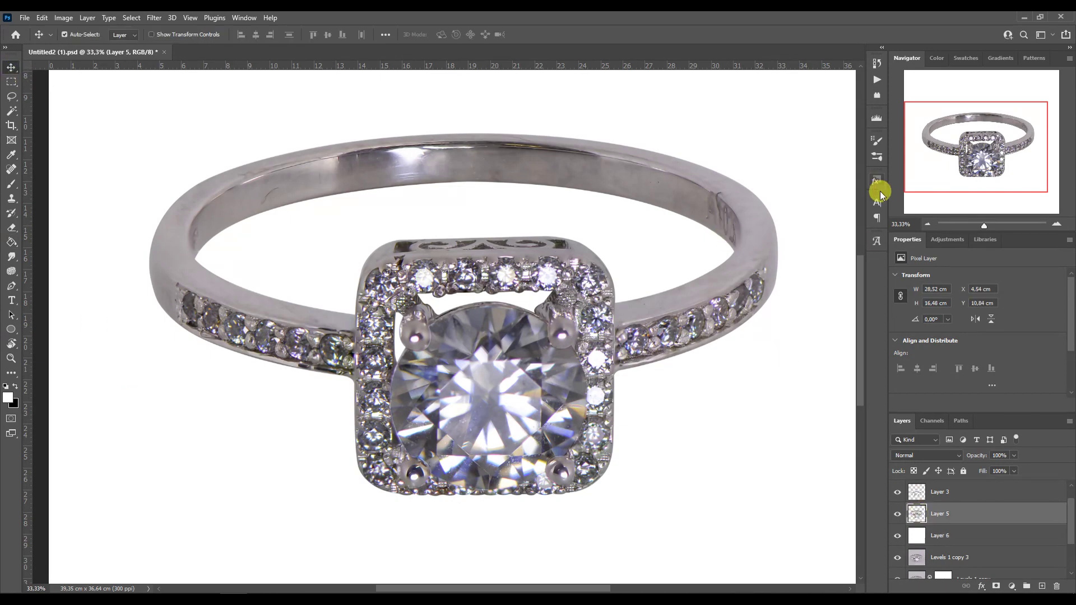
left_click(877, 62)
left_click(796, 276)
left_click(845, 53)
left_click(1046, 333)
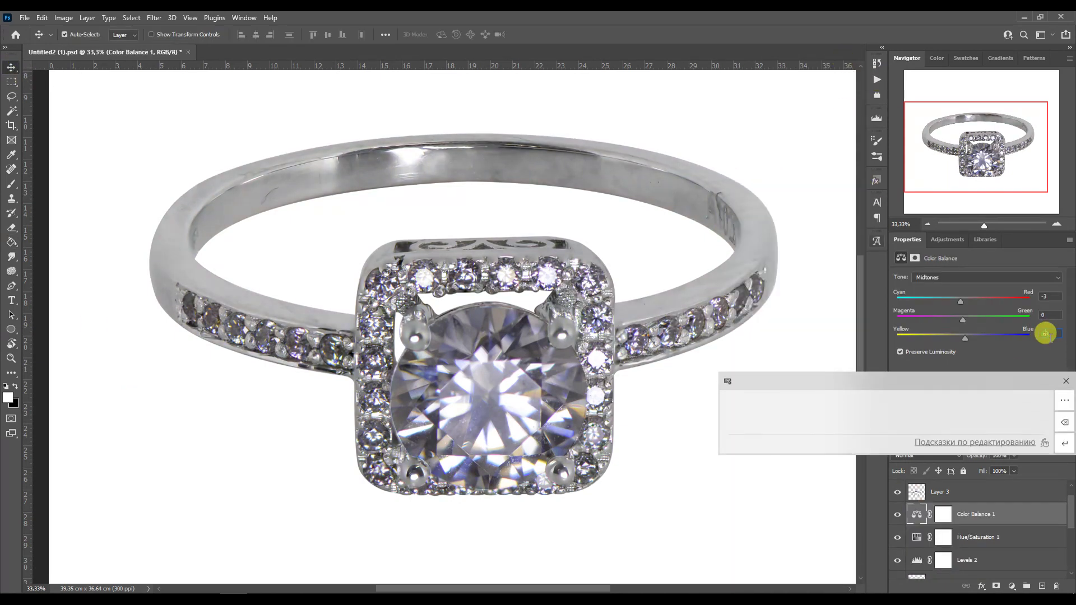
left_click(881, 312)
left_click_drag(915, 511, 886, 543)
scroll(919, 527, "up", 3)
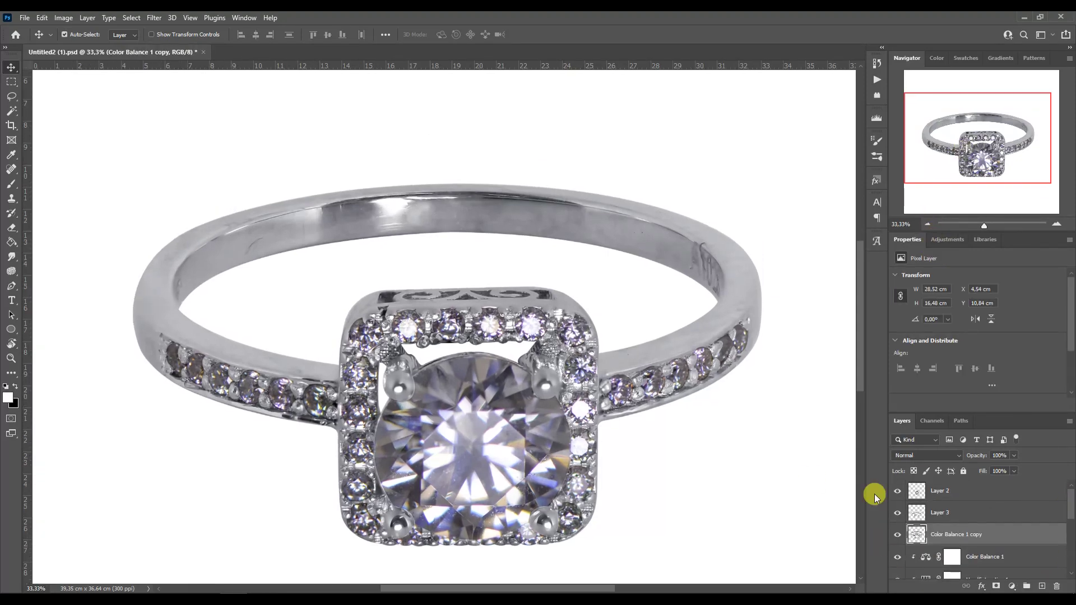
Begin a Pen path at the head and trace the left shoulder's edge just above the pavé stones.
key("p")
key("ctrl+plus")
left_click_drag(967, 161, 929, 175)
key("ctrl+plus")
left_click_drag(562, 284, 643, 294)
left_click_drag(261, 159, 271, 224)
scroll(459, 272, "up", 5)
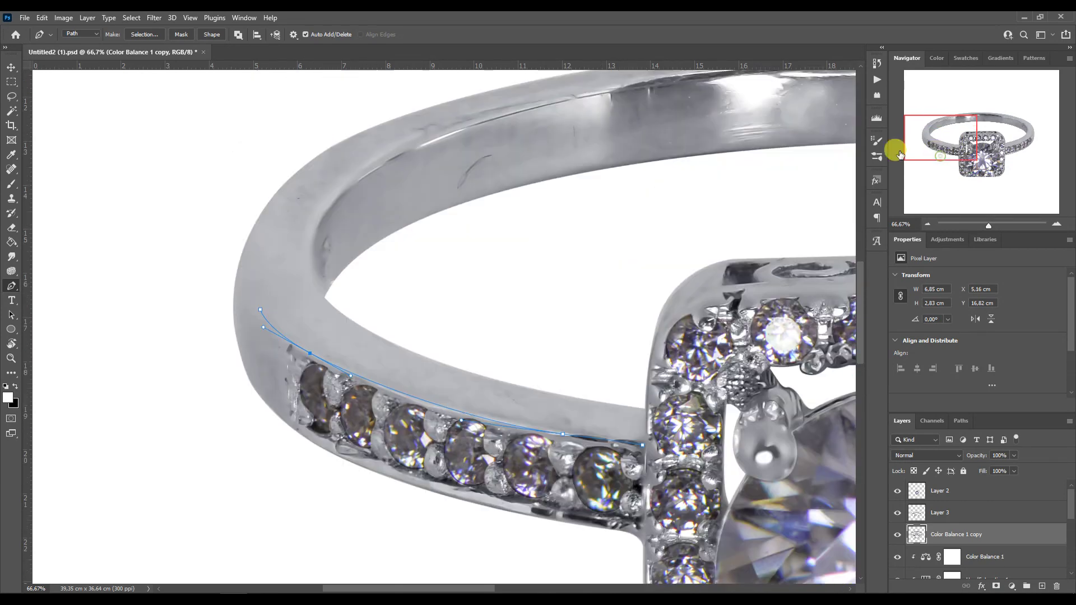
Extend the path around the band's left bend and up along its outer edge.
left_click_drag(253, 298, 209, 216)
left_click(336, 146)
scroll(375, 130, "up", 5)
left_click(733, 264)
left_click_drag(404, 323, 485, 298)
left_click_drag(312, 365, 327, 348)
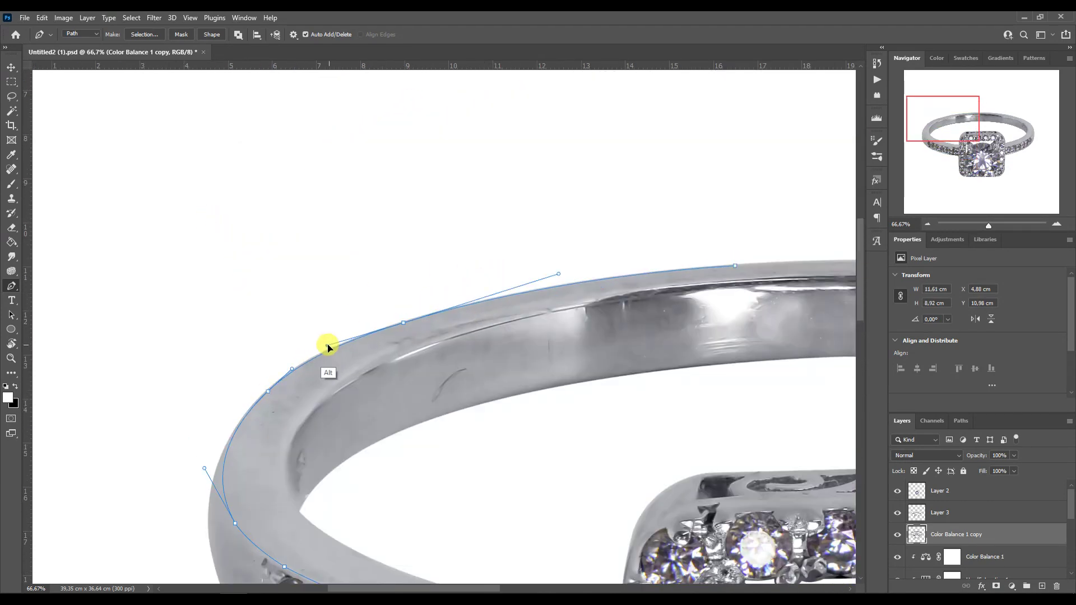
Continue the path over the top of the band and down its right outer curve.
scroll(373, 259, "right", 10)
left_click_drag(372, 259, 385, 278)
scroll(769, 306, "right", 2)
left_click_drag(769, 305, 567, 247)
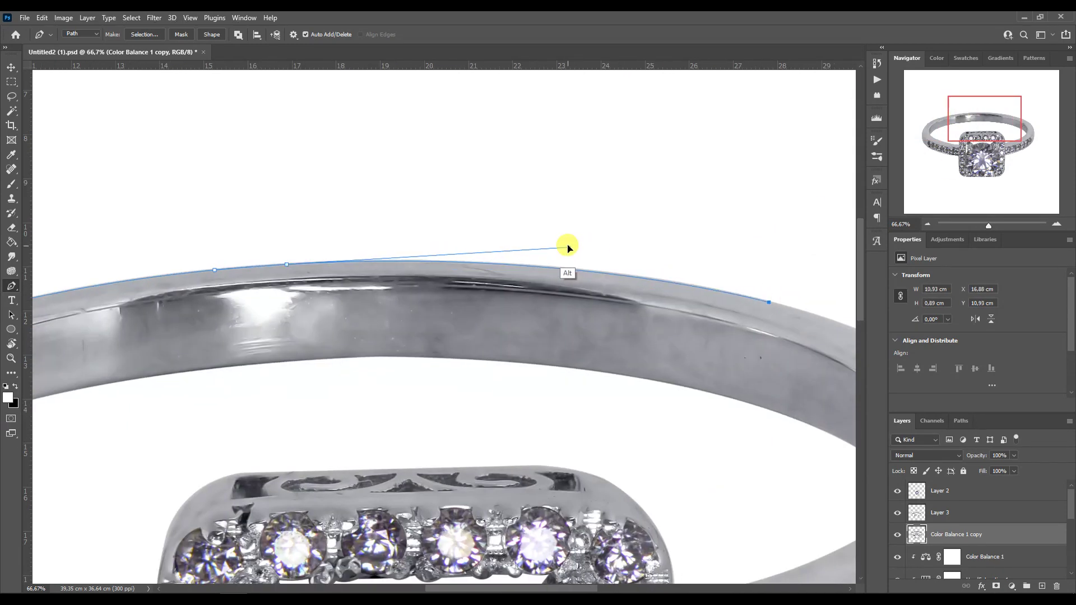
scroll(575, 247, "right", 6)
left_click(679, 391)
left_click(653, 303)
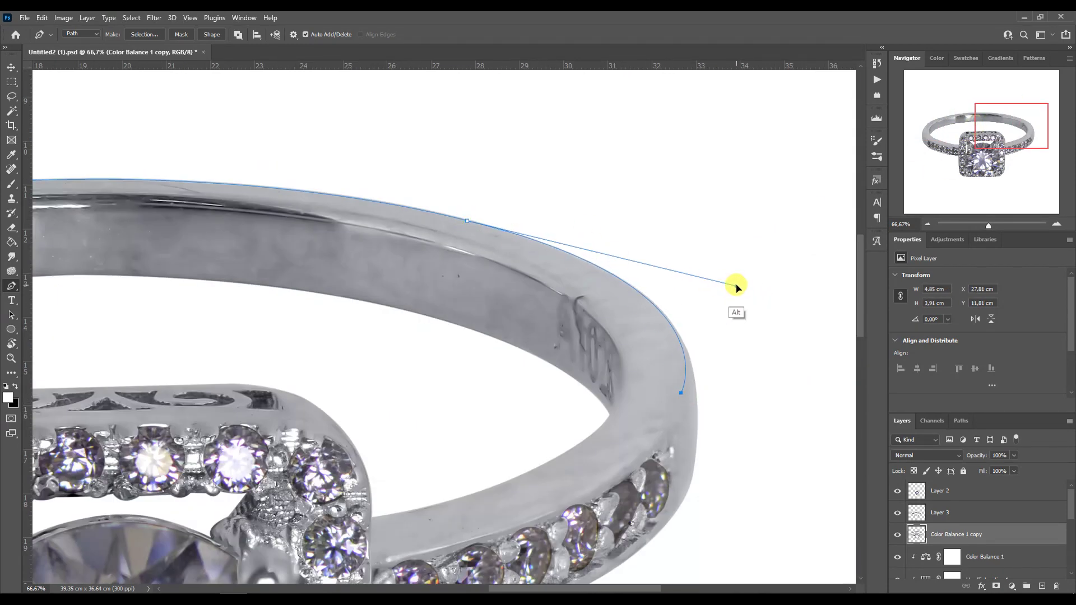
Trace the path above the right pavé stones to the head and back along the right inner edge.
left_click(371, 561)
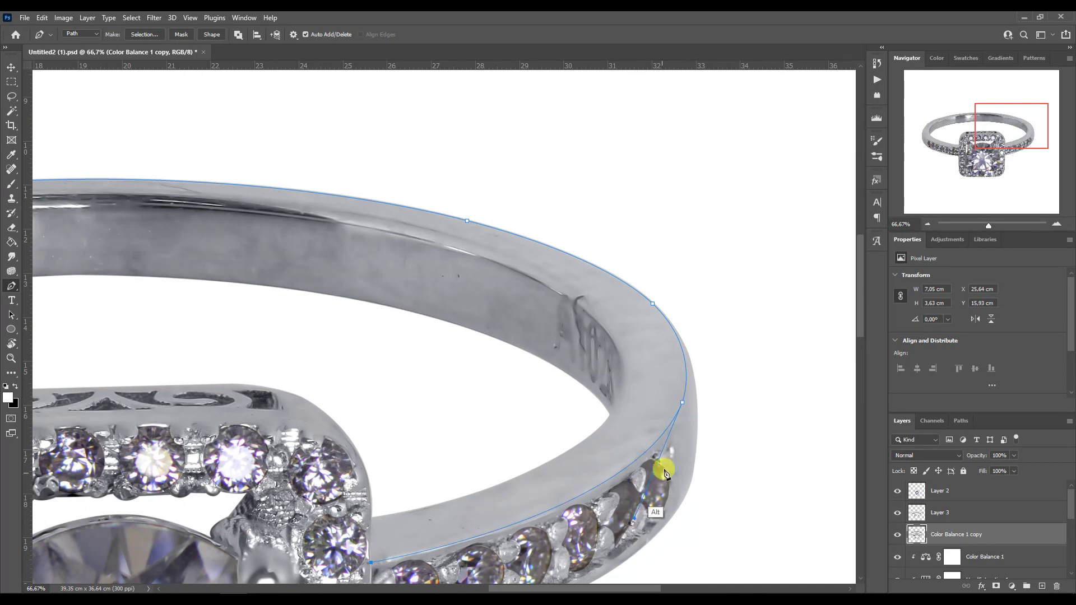
left_click(372, 563)
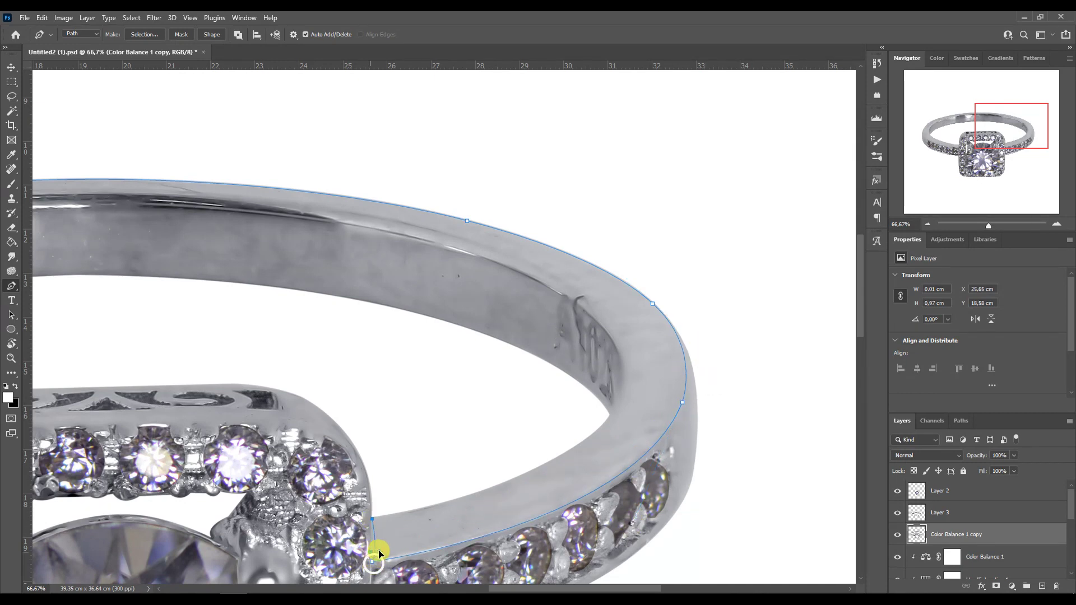
left_click_drag(503, 483, 471, 509)
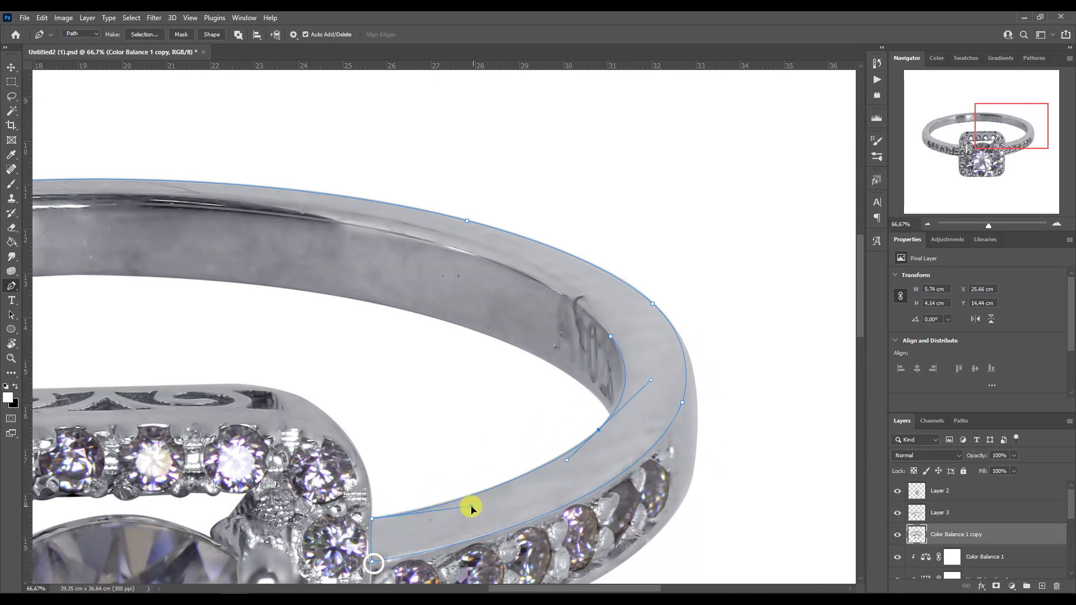
left_click_drag(652, 381, 258, 301)
Carry the path along the band's upper and left inner edges and close it at the head.
scroll(607, 334, "down", 2)
scroll(644, 240, "left", 5)
left_click_drag(803, 272, 565, 260)
left_click_drag(247, 450, 220, 432)
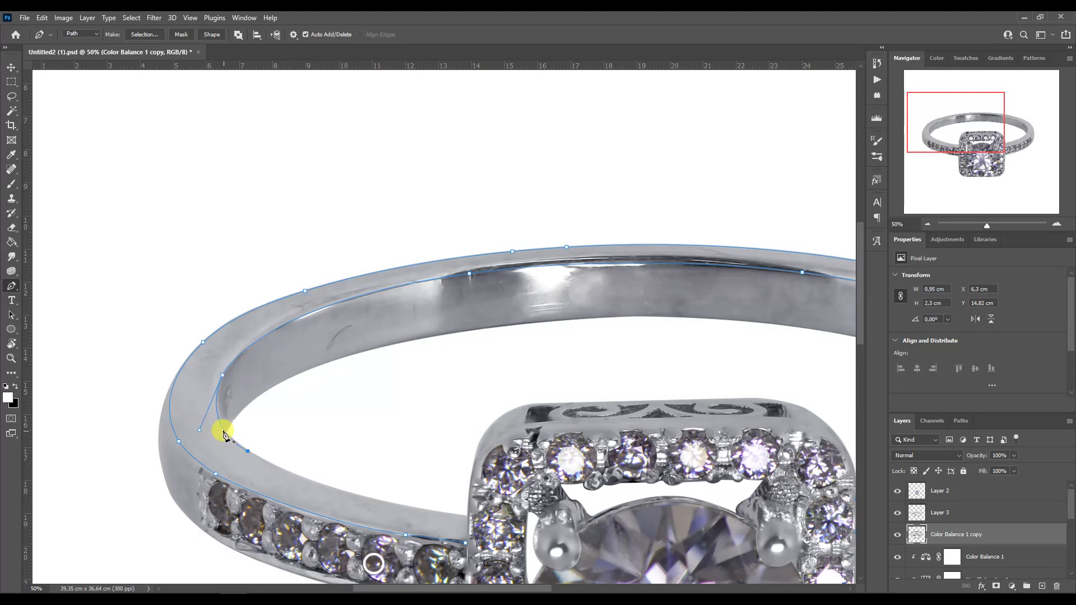
left_click_drag(469, 520, 317, 376)
key("ctrl+plus")
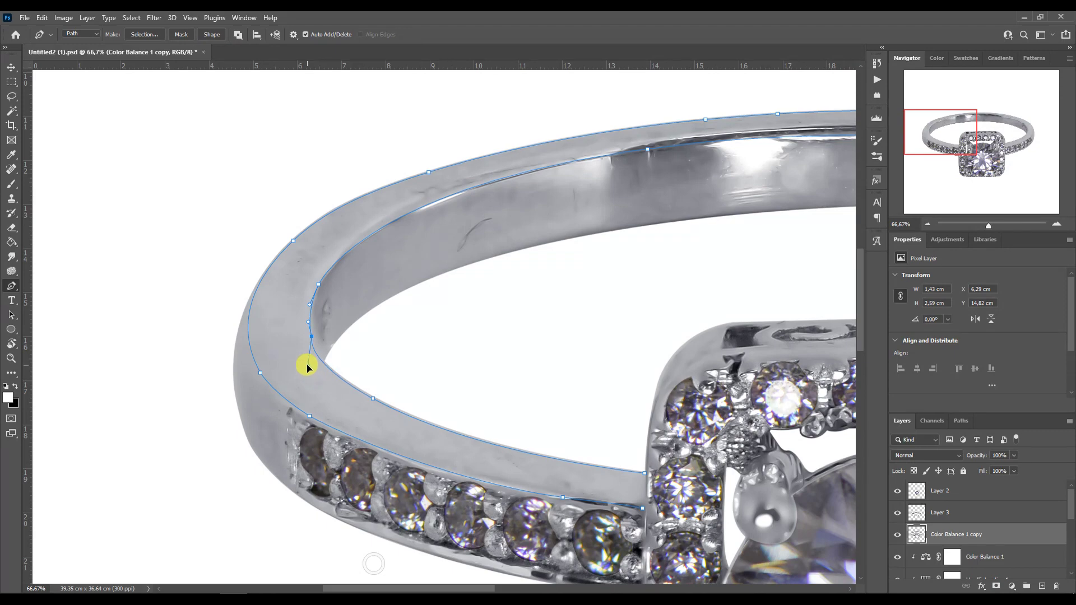
left_click(476, 458)
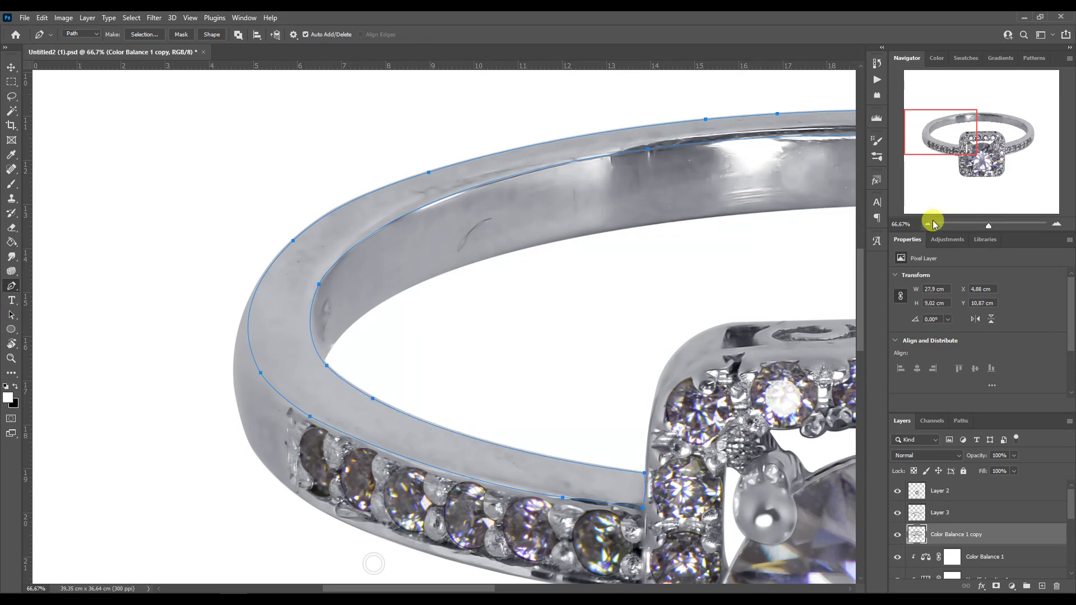
Convert the closed path to a selection and copy the enclosed band surface to a new layer.
left_click(927, 223)
left_click(927, 223)
key("ctrl+Return")
key("ctrl+j")
Open glare-parts-3.tif from the product parts folder inside ENG_2 in Photoshop.
key("alt+Tab")
left_click(120, 439)
double_click(276, 427)
double_click(396, 136)
double_click(759, 247)
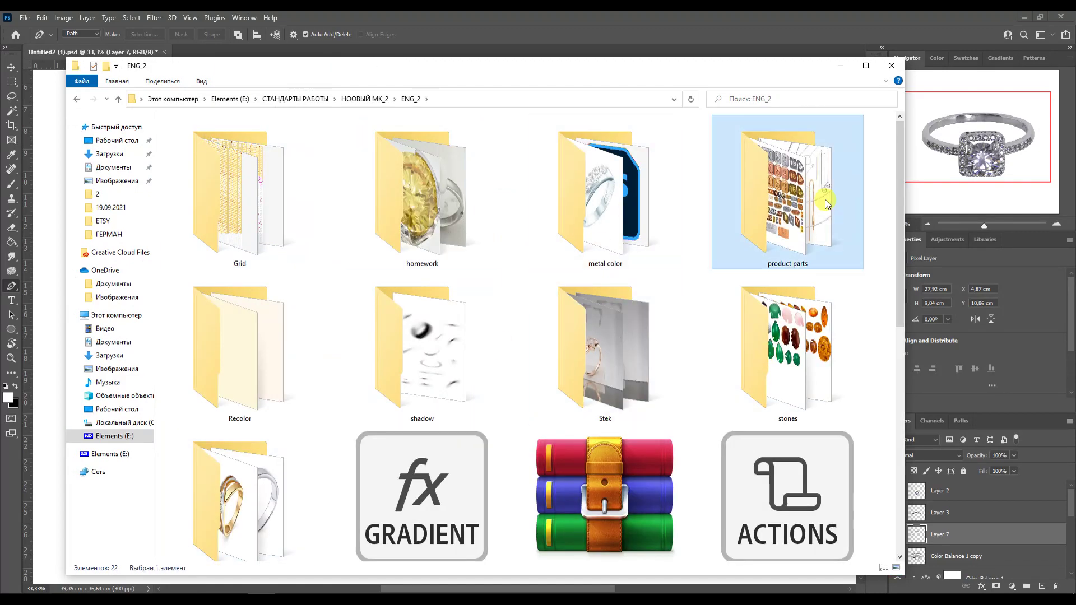
left_click_drag(894, 233, 894, 293)
left_click_drag(579, 65, 633, 115)
left_click(433, 69)
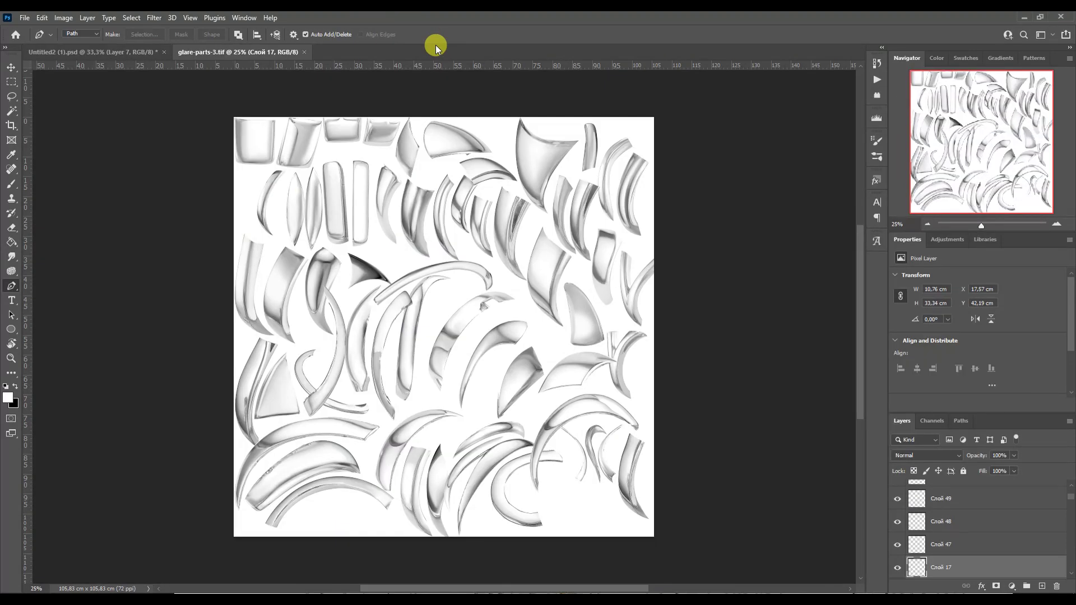
Bring a curved glare piece into the ring document, scale it over the band's left side and clip it to Layer 7.
key("v")
left_click_drag(314, 168, 144, 293)
key("ctrl+t")
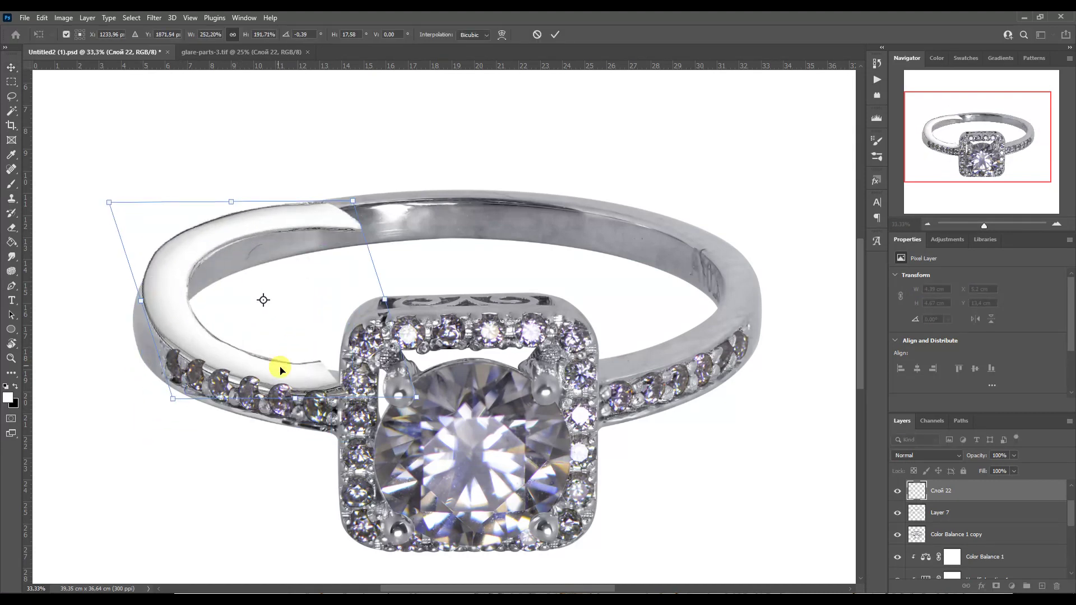
key("Return")
left_click(920, 501, "alt")
Warp the glare piece to follow the left half of the band's surface.
key("ctrl+t")
right_click(231, 234)
left_click(270, 307)
left_click_drag(362, 200, 596, 177)
left_click_drag(289, 397, 319, 368)
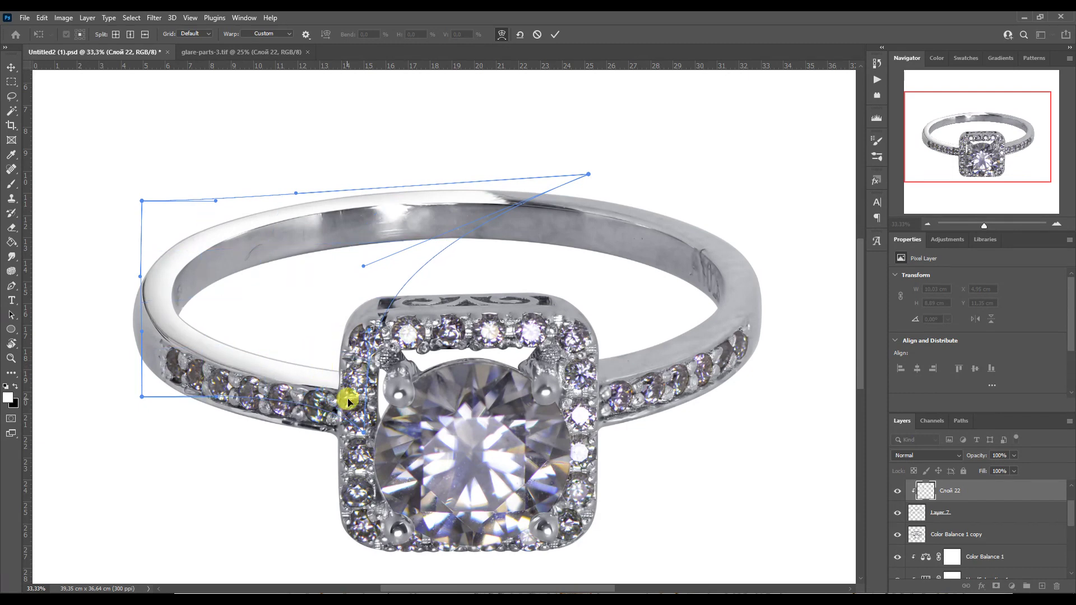
left_click_drag(140, 332, 125, 331)
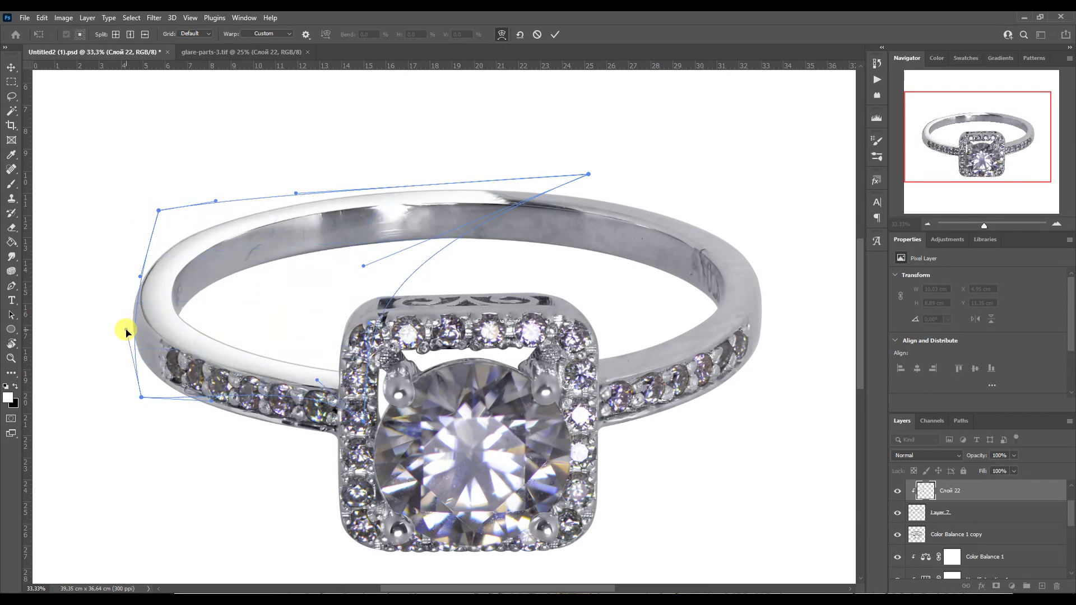
key("Return")
Add a Hue/Saturation adjustment to the Color Balance 1 copy layer and merge the two.
left_click(955, 535)
left_click(947, 239)
left_click(922, 269)
key("ctrl+e")
Duplicate the glare layer Слой 22, flip the copy horizontally onto the right side and clip it to Layer 7.
left_click(928, 491)
key("ctrl+j")
key("ctrl+t")
right_click(455, 204)
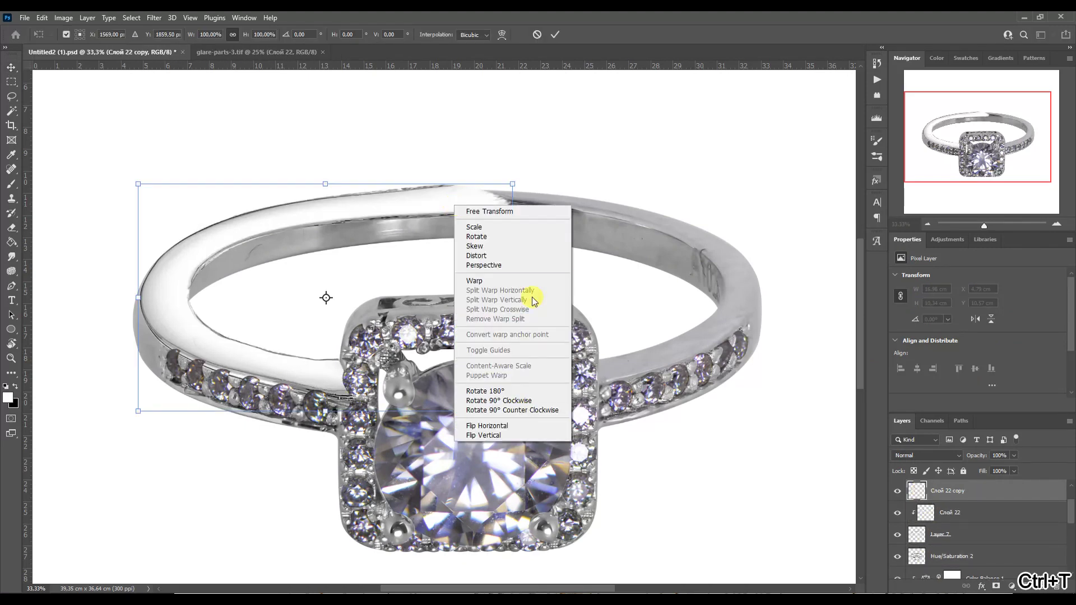
left_click(521, 426)
key("Return")
left_click(922, 499, "alt")
Warp the mirrored glare piece to follow the right half of the band.
key("ctrl+t")
right_click(708, 299)
left_click(728, 376)
left_click_drag(711, 396, 754, 330)
left_click_drag(760, 254, 761, 247)
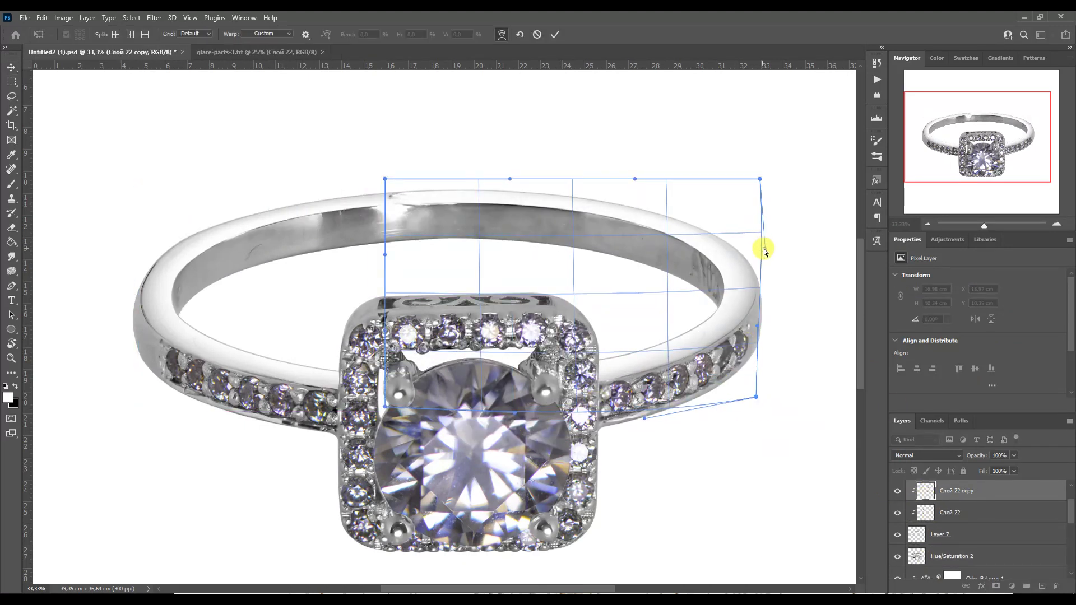
left_click_drag(635, 179, 622, 190)
key("Return")
Fit the original glare piece to the band's left edge, then blend and merge it with the mirrored copy.
key("alt+bracketleft")
key("ctrl+t")
mouse_move(134, 296)
left_mouse_down()
mouse_move(150, 295)
mouse_move(137, 295)
left_mouse_up()
key("Return")
left_click(10, 229)
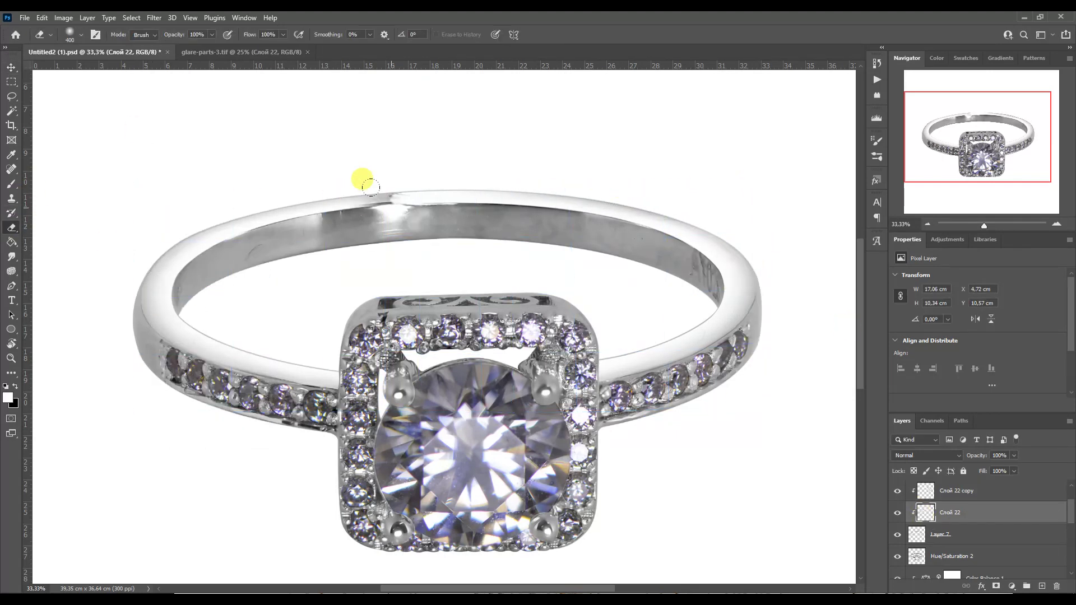
key("ctrl+e")
Run the Blur Metal MAX action on the merged glare layer.
left_click(930, 493)
key("alt+F9")
left_click(815, 151)
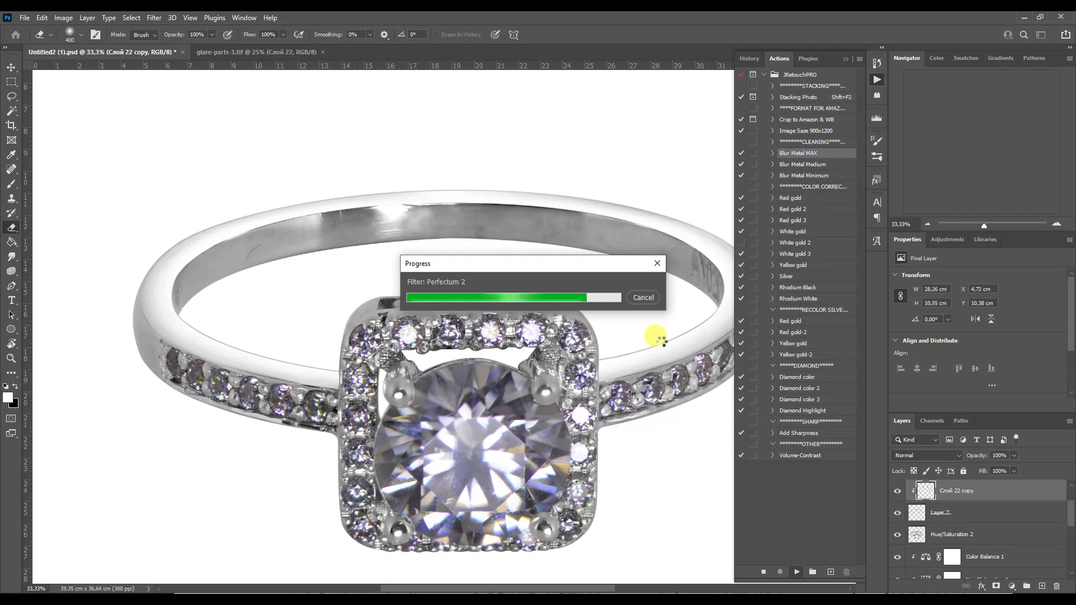
On the Hue/Saturation 2 layer, begin a Pen path along the left pavé shoulder's upper edge and around its outer bend.
left_click(1056, 224)
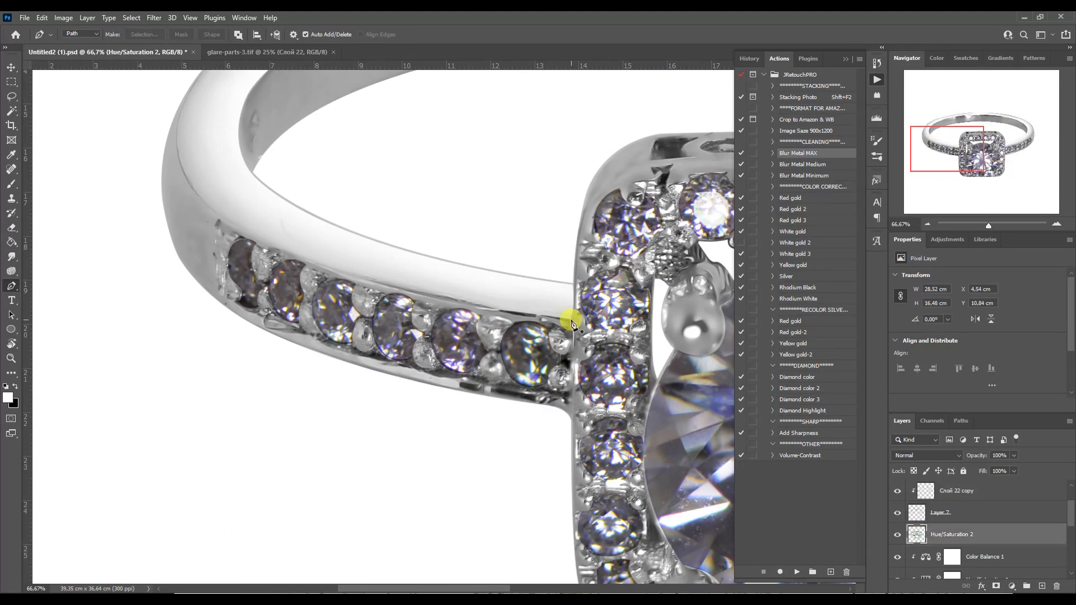
left_click(570, 317)
mouse_move(204, 202)
left_mouse_down()
mouse_move(247, 276)
mouse_move(268, 279)
left_mouse_up()
left_click_drag(188, 99, 149, 157)
left_click_drag(163, 198, 170, 256)
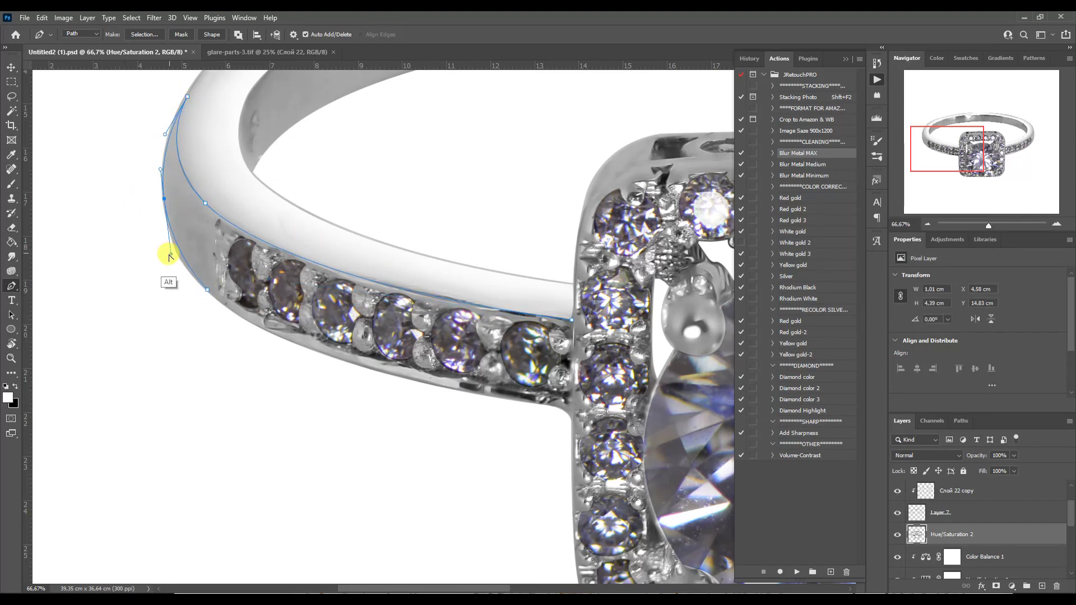
Continue the Pen path along the left pavé shoulder's lower edge and back around its row of stones.
left_click(554, 406)
left_click_drag(280, 368, 264, 336)
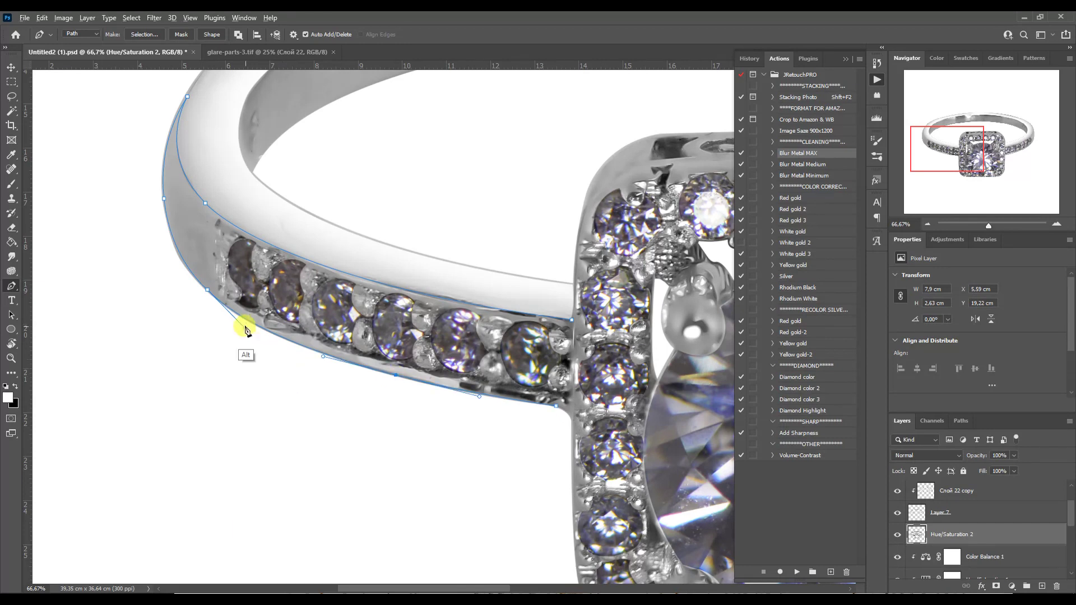
left_click(520, 401)
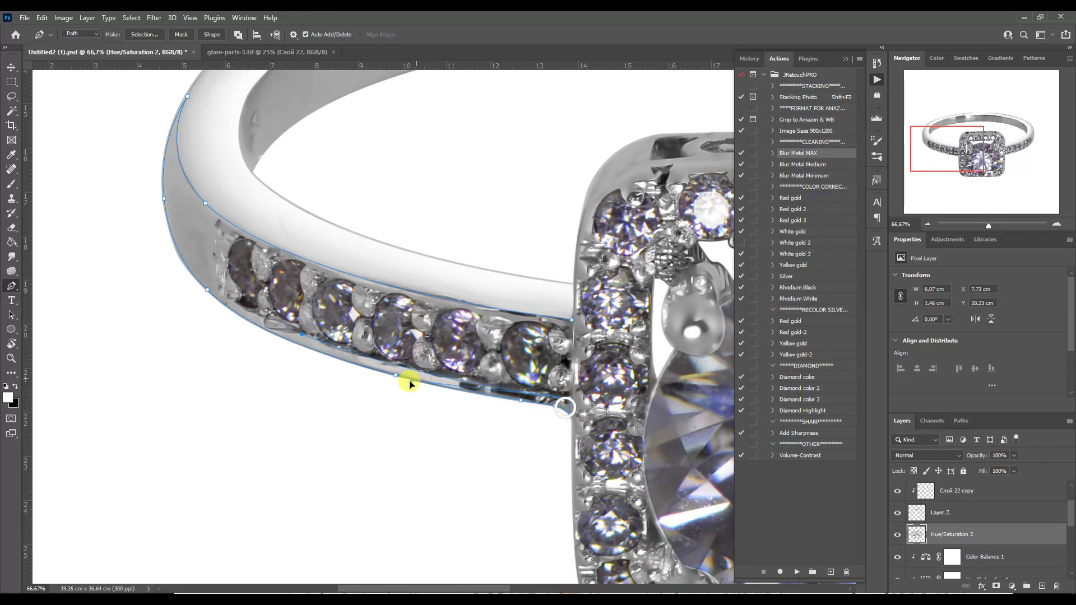
left_click(251, 318)
left_click(233, 302)
left_click(219, 233)
left_click_drag(232, 231, 417, 308)
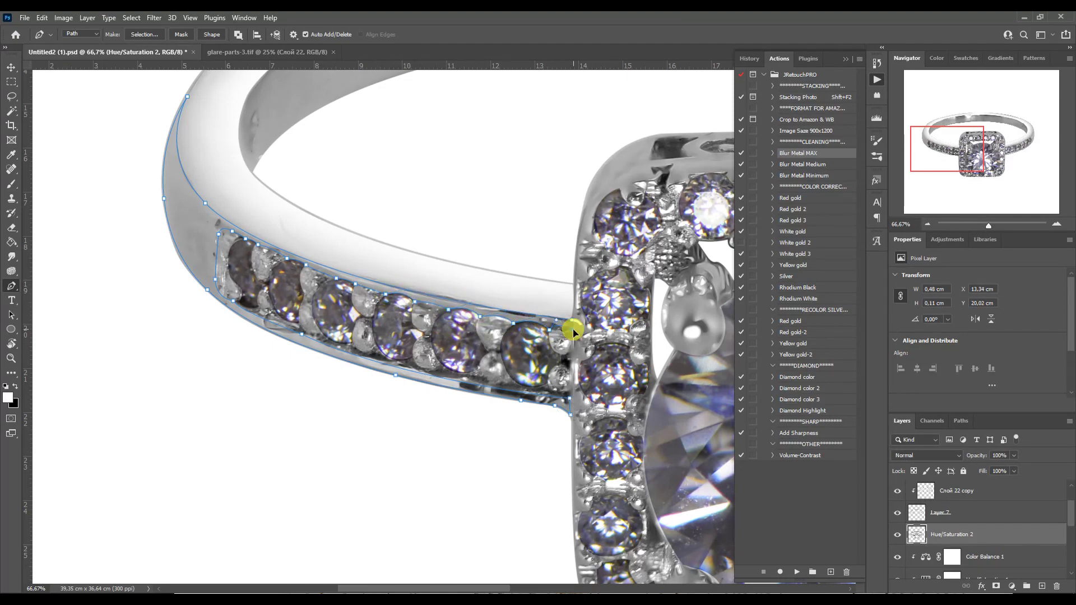
Trace the right pavé shoulder's upper edge with the Pen from the halo frame to the outer bend.
left_click_drag(946, 152, 1011, 150)
left_click_drag(370, 306, 707, 240)
left_click(683, 118)
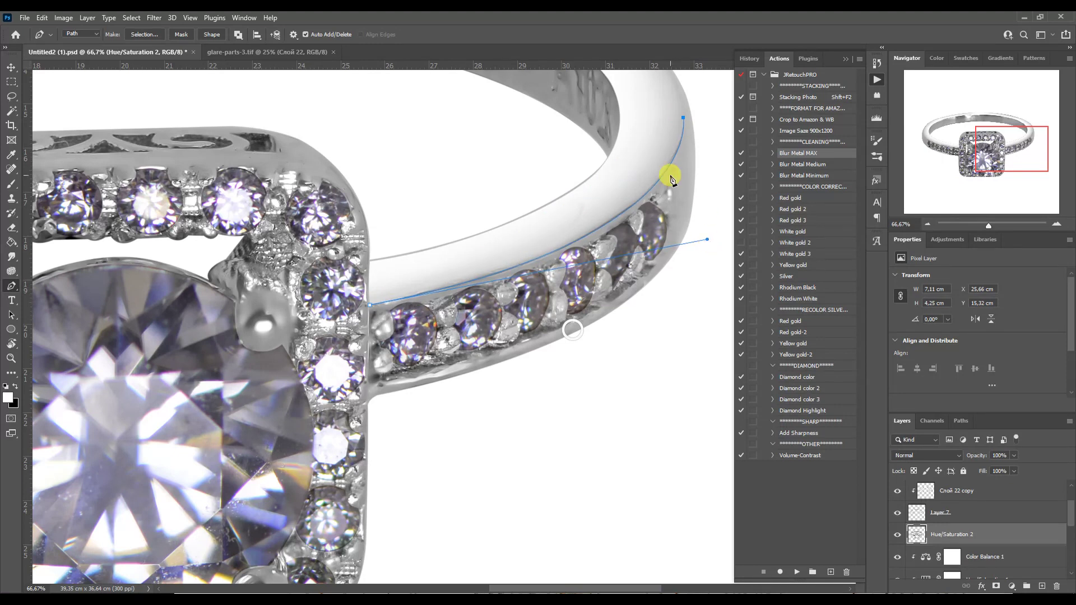
left_click(547, 273)
scroll(634, 246, "up", 3)
scroll(634, 247, "right", 1)
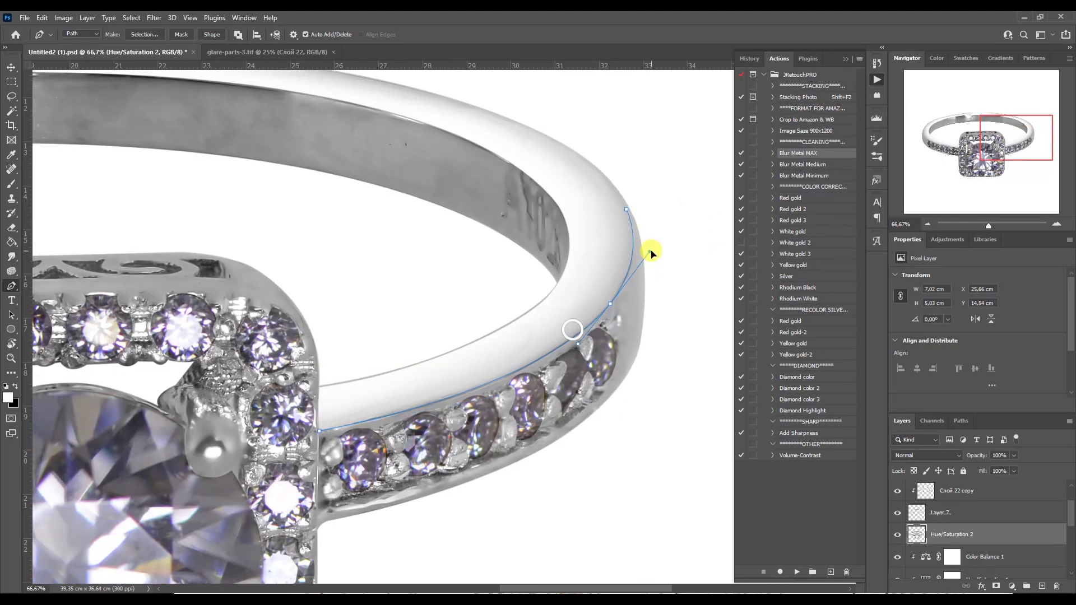
left_click_drag(627, 210, 656, 256)
Continue the path around the right shoulder's outer bend, along its lower edge and back around the stones.
left_click(643, 288)
left_click(332, 517)
left_click_drag(537, 449, 584, 425)
scroll(560, 415, "down", 2)
scroll(514, 442, "left", 3)
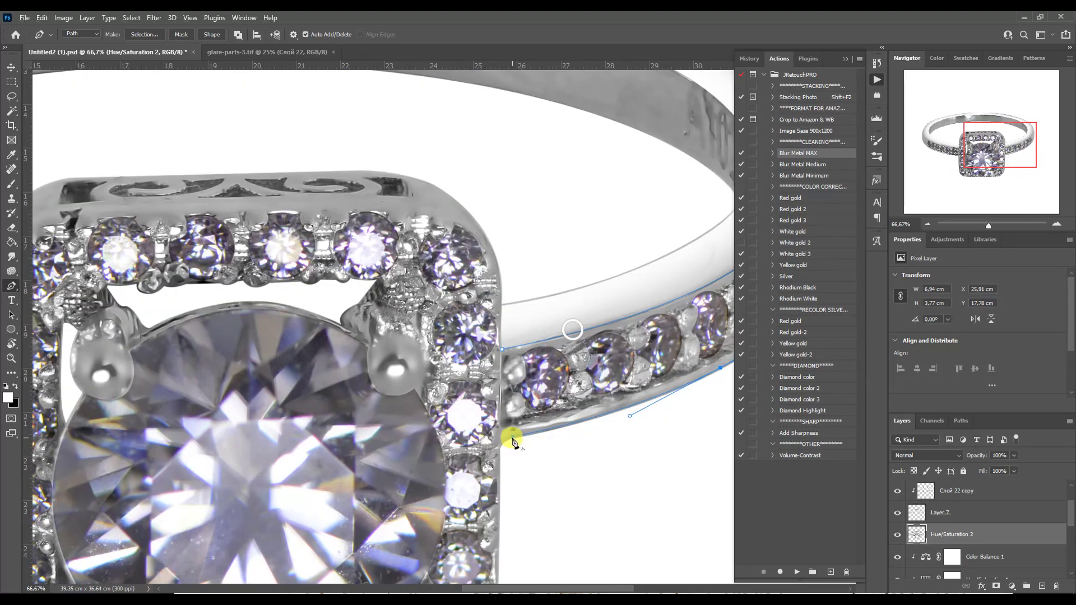
scroll(360, 445, "right", 3)
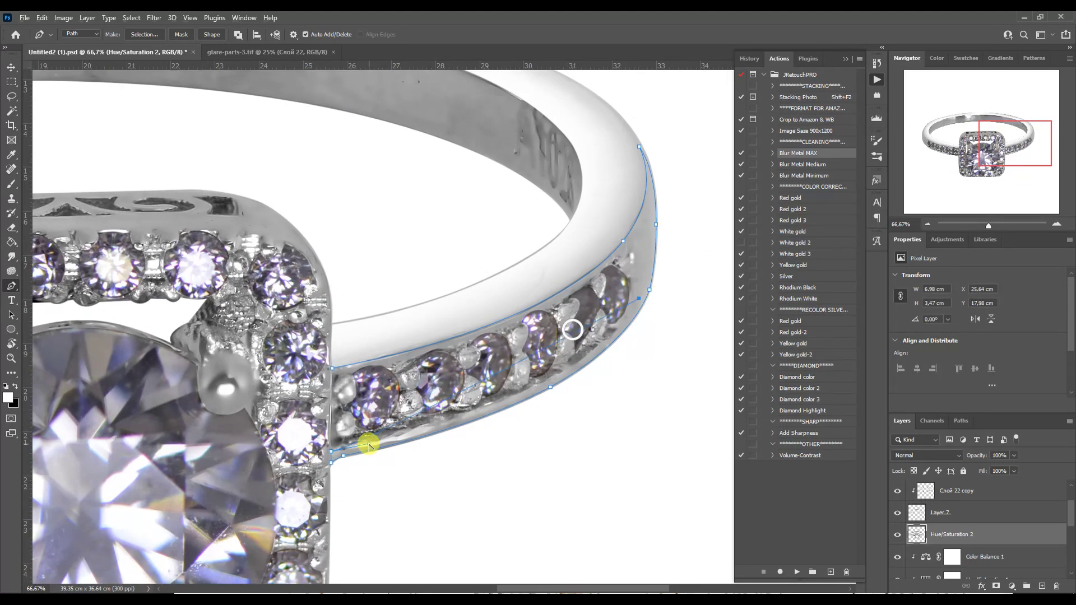
left_click_drag(639, 298, 647, 282)
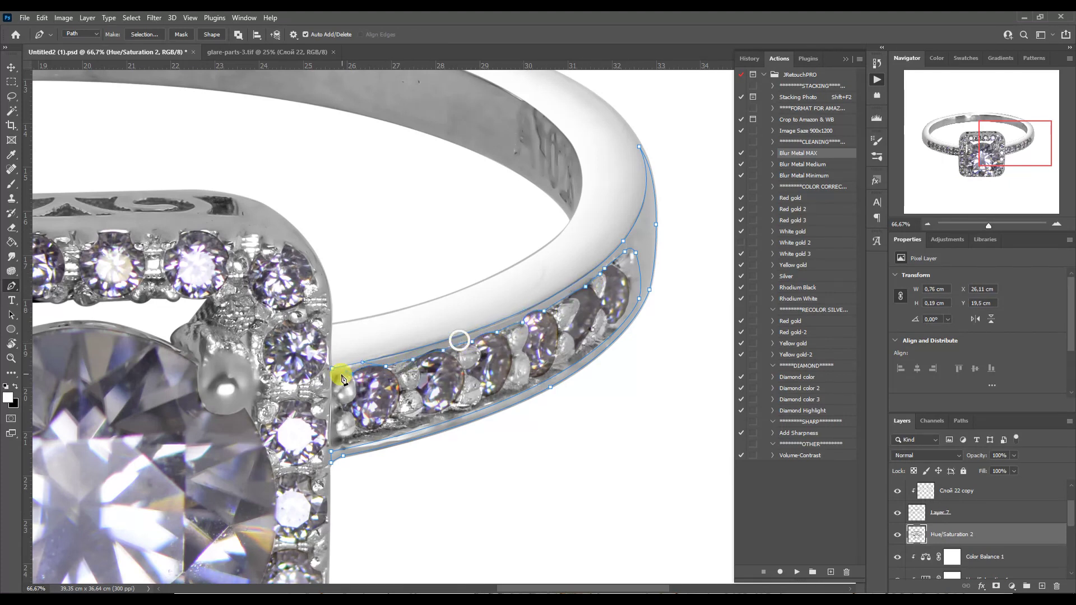
Turn both shoulder paths into a selection and copy the selected metal to a new layer.
left_click(927, 223)
key("ctrl+Return")
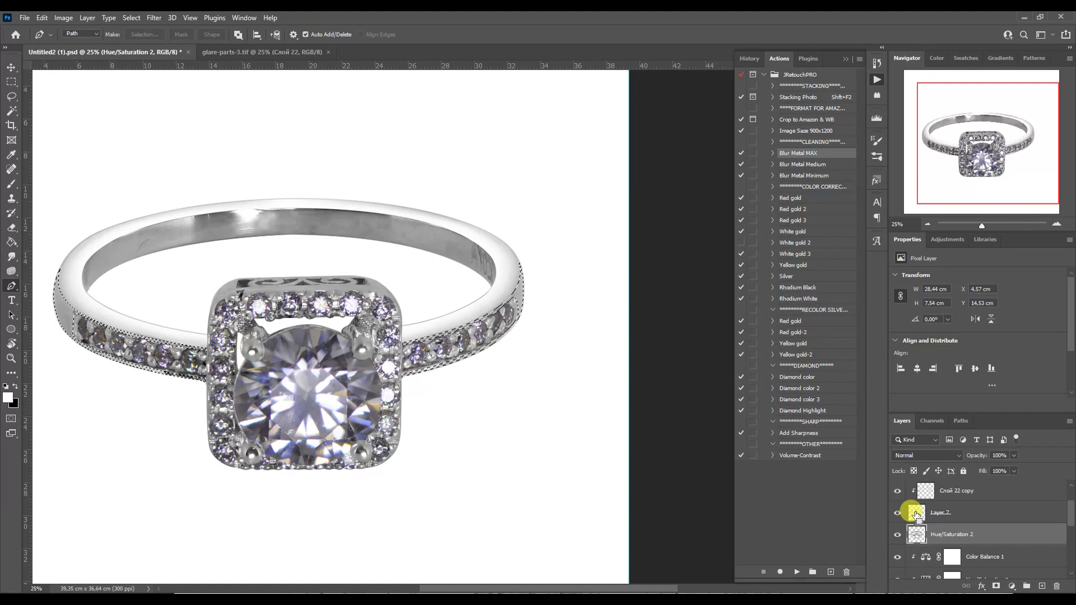
key("ctrl+j")
Bring a curved glare piece from glare-parts-3.tif onto the right shoulder and clip it to the copied metal layer.
left_click(247, 51)
key("v")
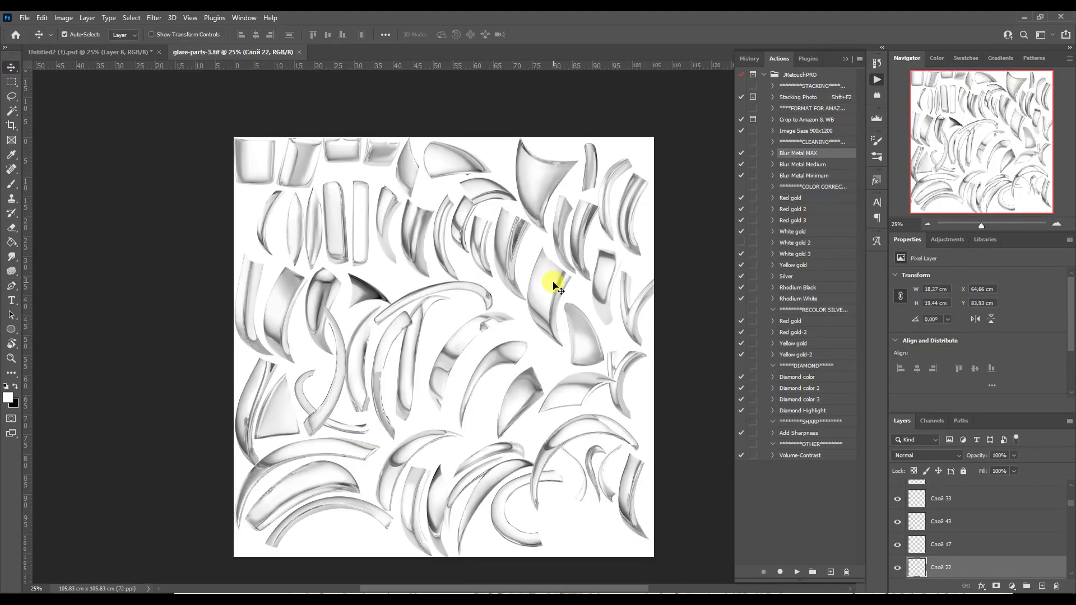
left_click_drag(280, 305, 557, 418)
key("ctrl+t")
left_click_drag(586, 369, 584, 284)
key("Return")
left_click(908, 501, "alt")
Warp the glare piece to follow the curve of the right pavé shoulder.
scroll(515, 333, "up", 2)
key("ctrl+t")
right_click(618, 264)
left_click(661, 342)
left_click_drag(645, 346, 648, 355)
left_click_drag(395, 418, 390, 438)
left_click_drag(651, 357, 720, 292)
left_click_drag(645, 200, 642, 185)
left_click_drag(667, 293, 650, 258)
left_click_drag(390, 438, 376, 444)
key("Return")
Run the Blur Metal MAX action on the right shoulder's glare piece and refine its fit with a transform.
left_click(796, 572)
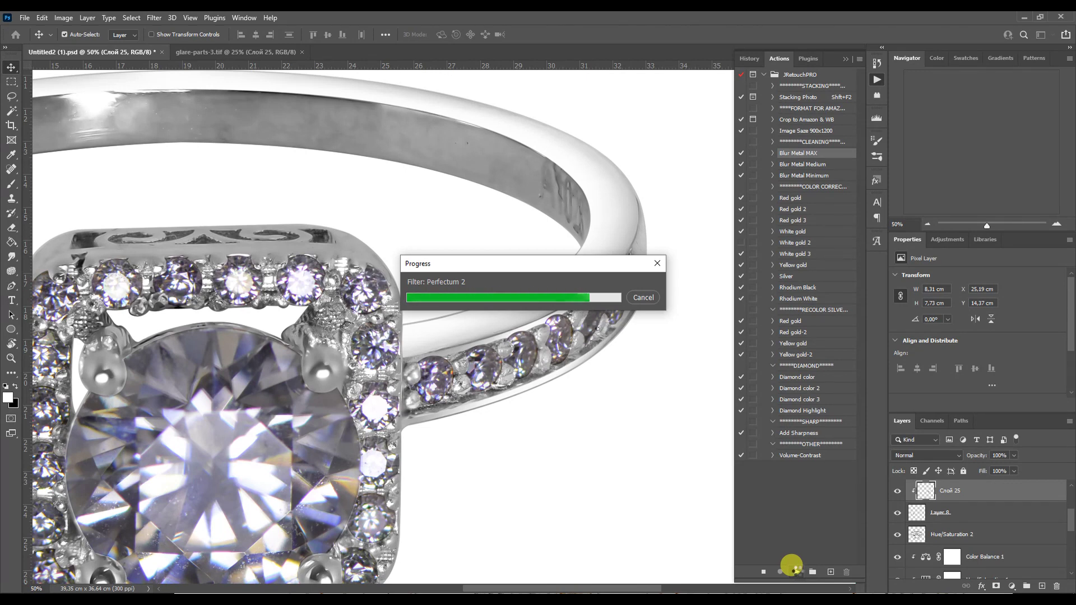
left_click(928, 223)
key("ctrl+t")
left_click_drag(565, 259, 593, 252)
key("Return")
Duplicate the glare piece, flip it horizontally, move it onto the left shoulder and clip it to the metal layer.
key("ctrl+j")
key("ctrl+t")
right_click(518, 309)
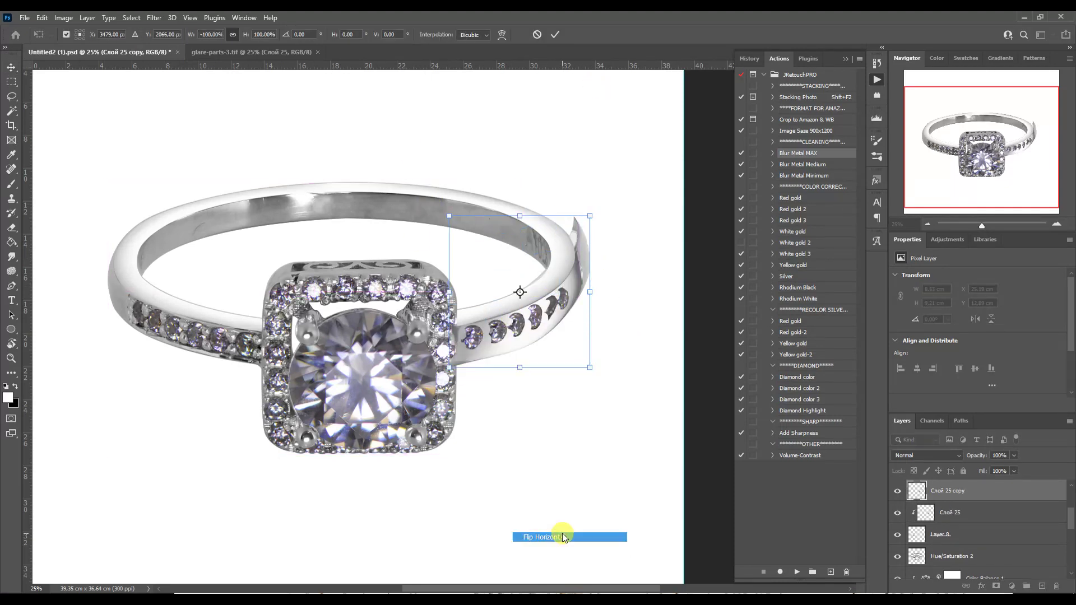
left_click(562, 539)
left_click_drag(580, 359, 258, 365)
left_click_drag(274, 203, 250, 184)
key("Return")
left_click(937, 499, "alt")
Warp the mirrored glare piece to follow the left pavé shoulder.
key("ctrl+t")
left_click(1056, 223)
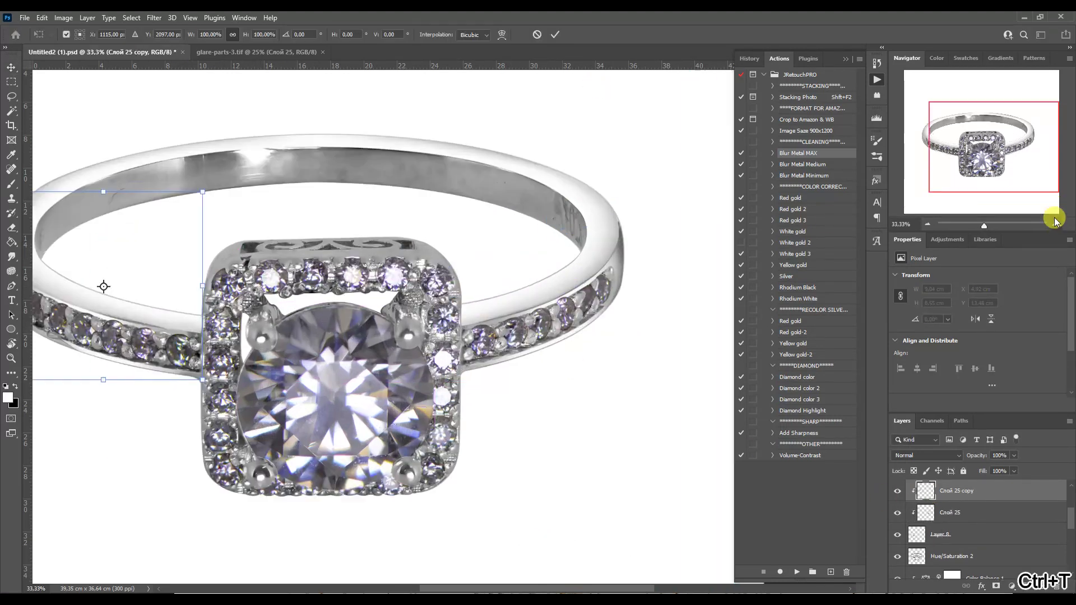
left_click_drag(84, 202, 86, 149)
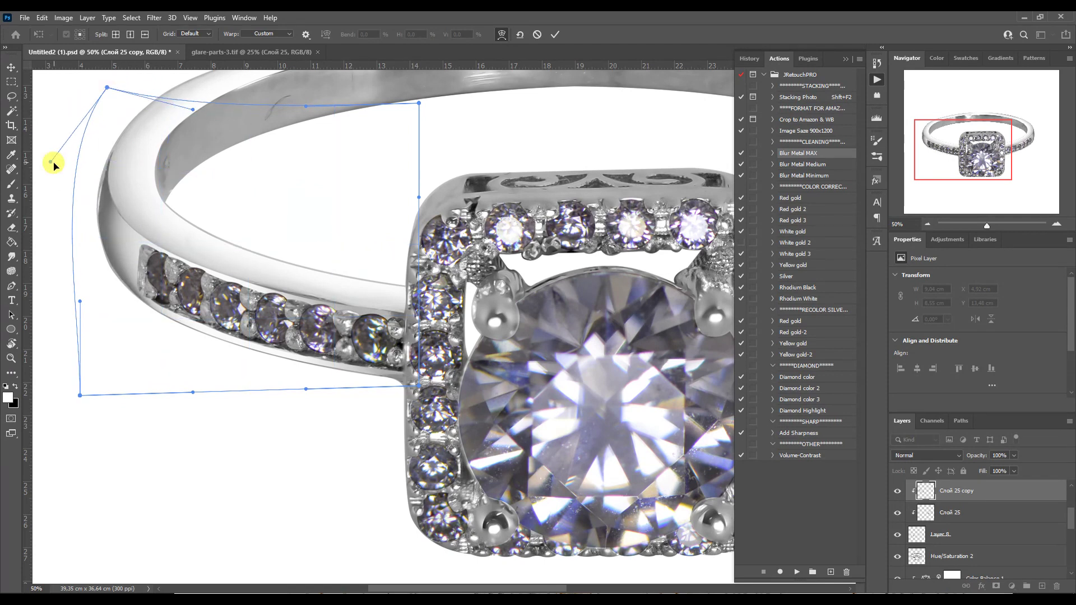
left_click_drag(419, 387, 422, 394)
left_click_drag(276, 271, 230, 224)
left_click_drag(38, 160, 259, 348)
key("Return")
Merge the two shoulder glare layers and run the Blur Metal MAX action on the result.
key("ctrl+minus")
key("ctrl+minus")
left_click(974, 160)
left_click(952, 512, "shift")
key("ctrl+e")
left_click(796, 570)
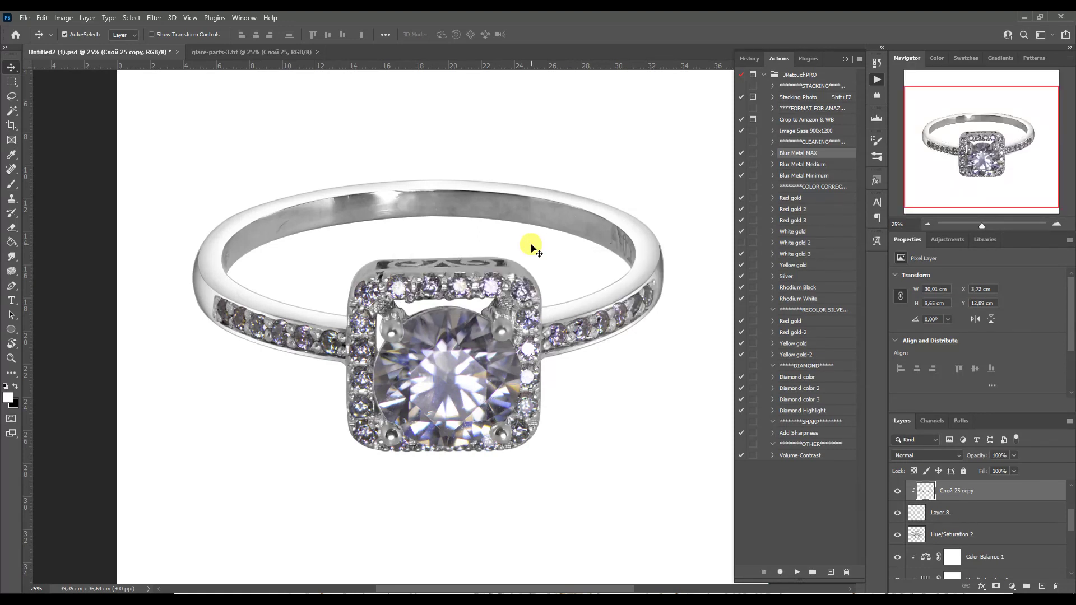
Duplicate the Hue/Saturation 2 layer and clip the copy to the original.
left_click(951, 534)
key("ctrl+j")
left_click(914, 546, "alt")
Brush a soft grey contour along the band's outer edges on the clipped copy.
key("b")
left_click(1057, 224)
left_click(933, 126)
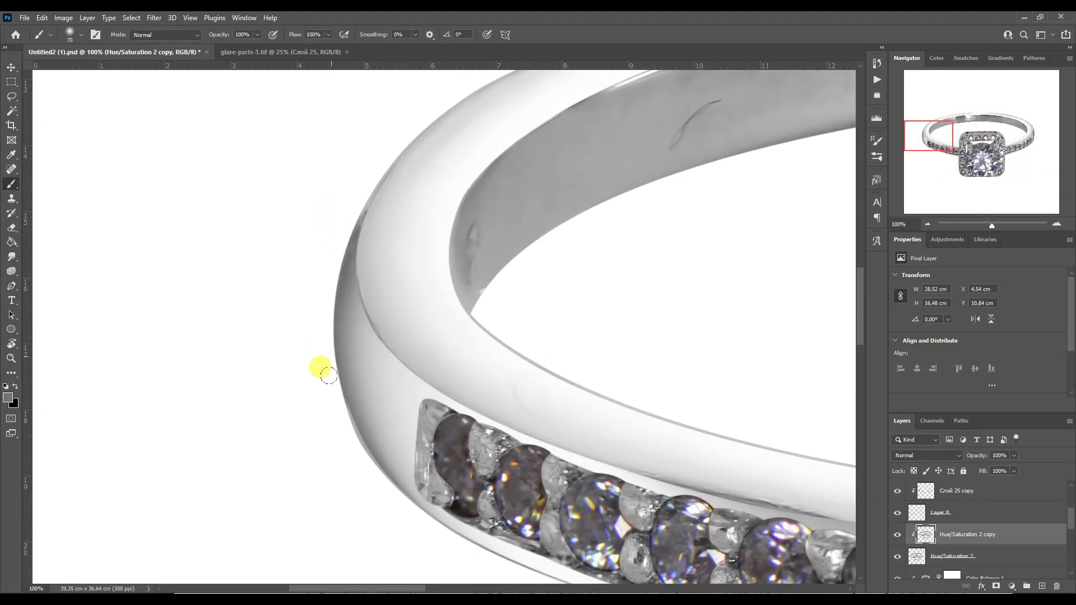
scroll(616, 140, "up", 1)
scroll(681, 172, "right", 15)
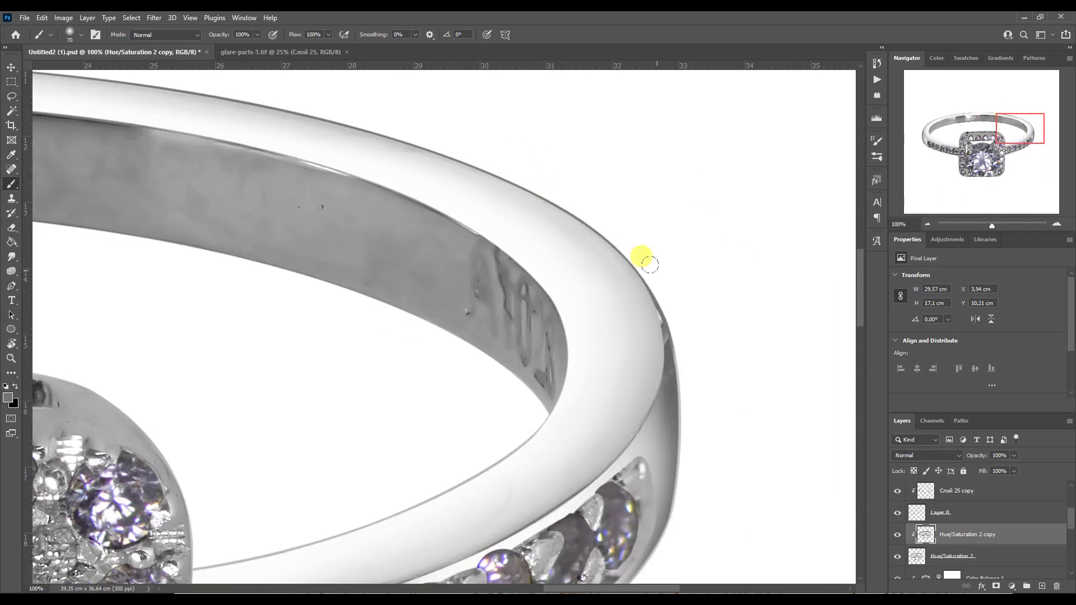
left_click_drag(993, 139, 996, 158)
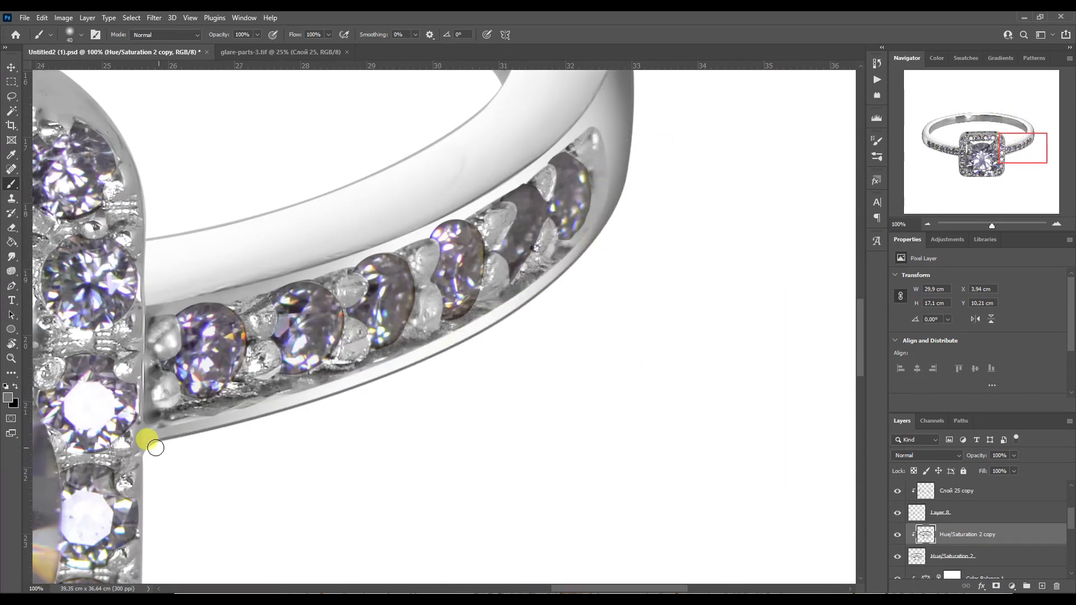
scroll(356, 247, "left", 14)
scroll(512, 377, "right", 3)
On the Hue/Saturation 2 layer, trace the left bend's outer edge with the Pen and load the path as a selection.
mouse_move(942, 150)
left_mouse_down()
mouse_move(925, 108)
mouse_move(929, 138)
left_mouse_up()
left_click(917, 554)
key("p")
left_click_drag(401, 458, 374, 433)
left_click_drag(440, 80, 232, 243)
left_click(337, 310)
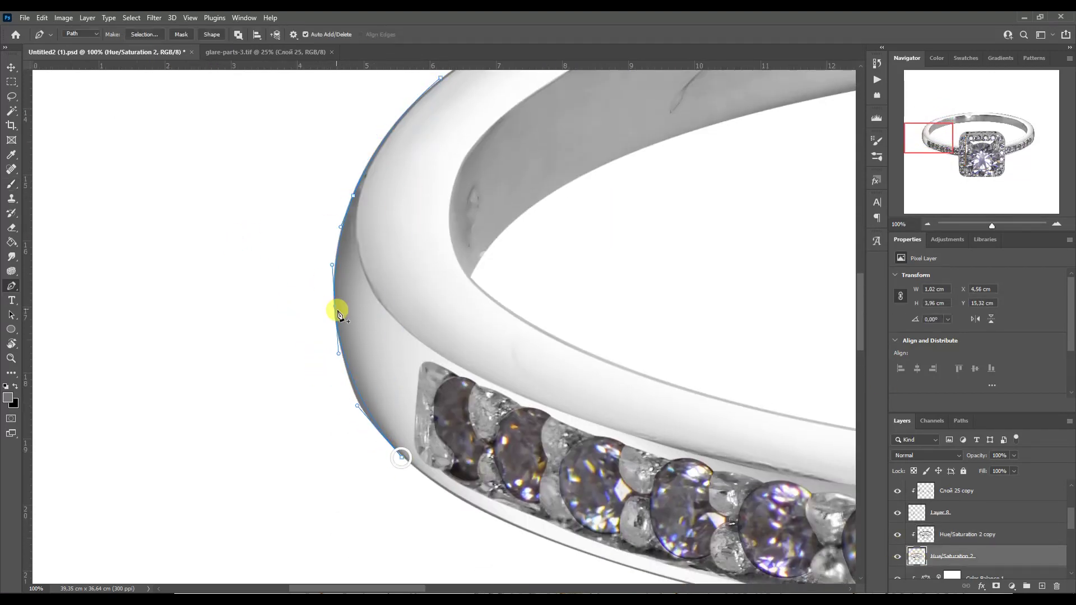
left_click_drag(401, 458, 403, 507)
key("ctrl+Return")
Smooth the band's glare on the Слой 22 copy layer with a Mixer Brush of about 70 px.
mouse_move(941, 168)
left_mouse_down()
mouse_move(1029, 137)
mouse_move(981, 154)
mouse_move(934, 147)
left_mouse_up()
left_click(953, 491)
left_click(12, 184)
scroll(946, 522, "up", 3)
left_click(947, 532)
key("bracketright")
key("bracketright")
left_click(931, 140)
key("bracketright")
key("bracketright")
key("bracketright")
left_click(217, 239)
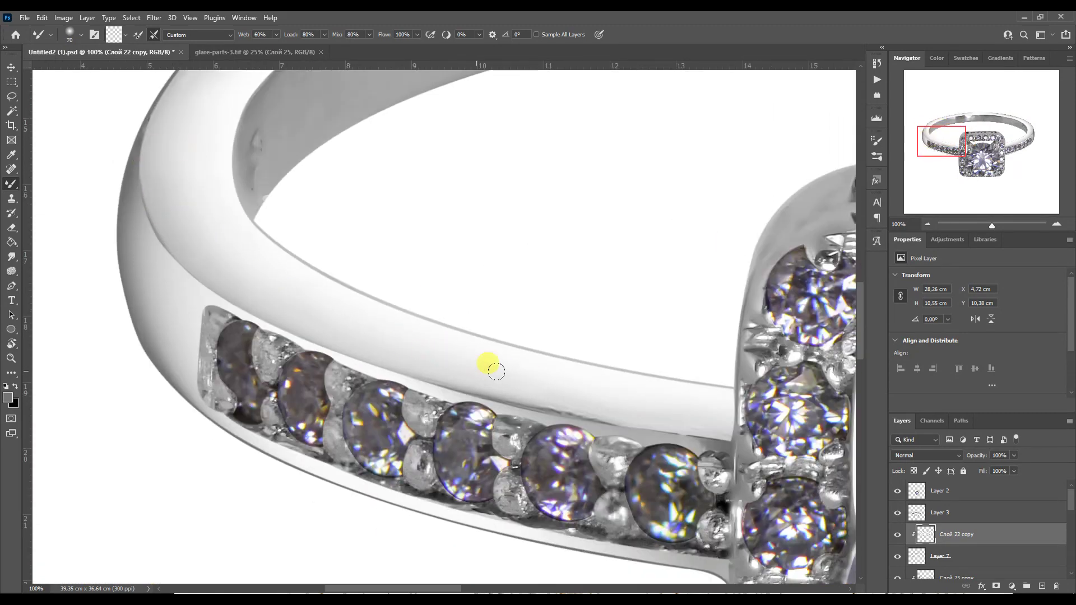
key("bracketleft")
Add a layer mask to Layer 8 and paint black on it where both shoulders meet the halo frame.
left_click_drag(992, 225, 984, 225)
scroll(953, 533, "down", 1)
left_click(925, 551)
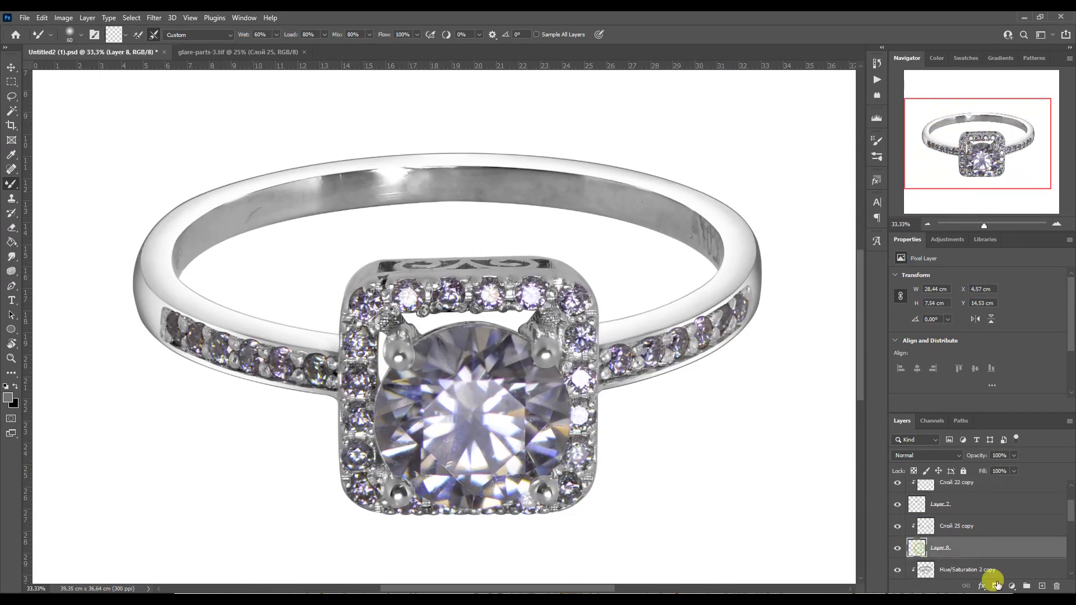
left_click(996, 586)
right_click(12, 184)
left_click(56, 183)
left_click(1057, 224)
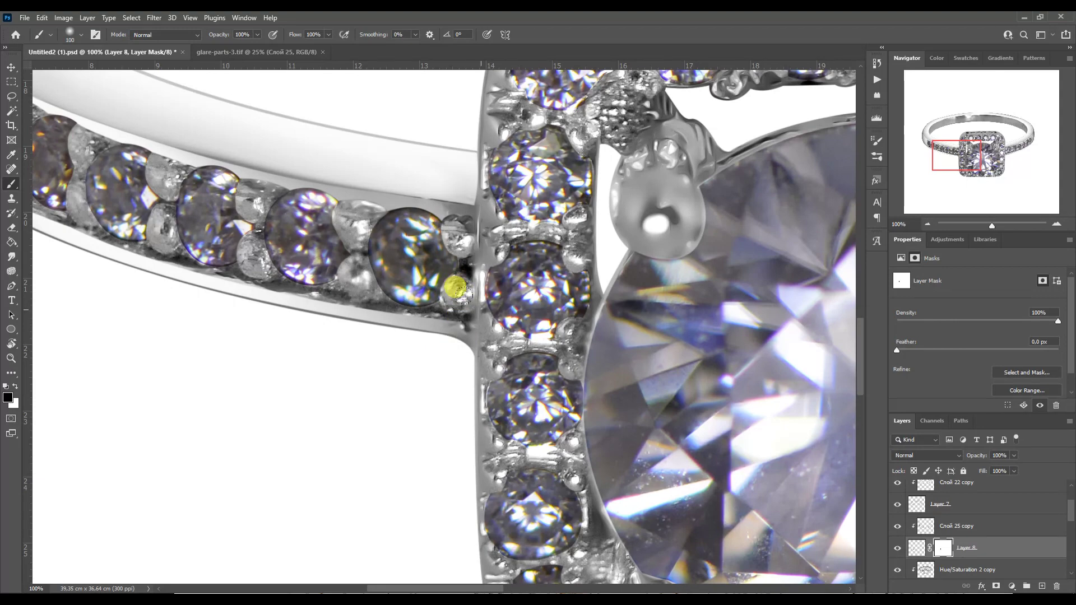
scroll(488, 269, "right", 10)
key("ctrl+minus")
key("ctrl+minus")
key("ctrl+minus")
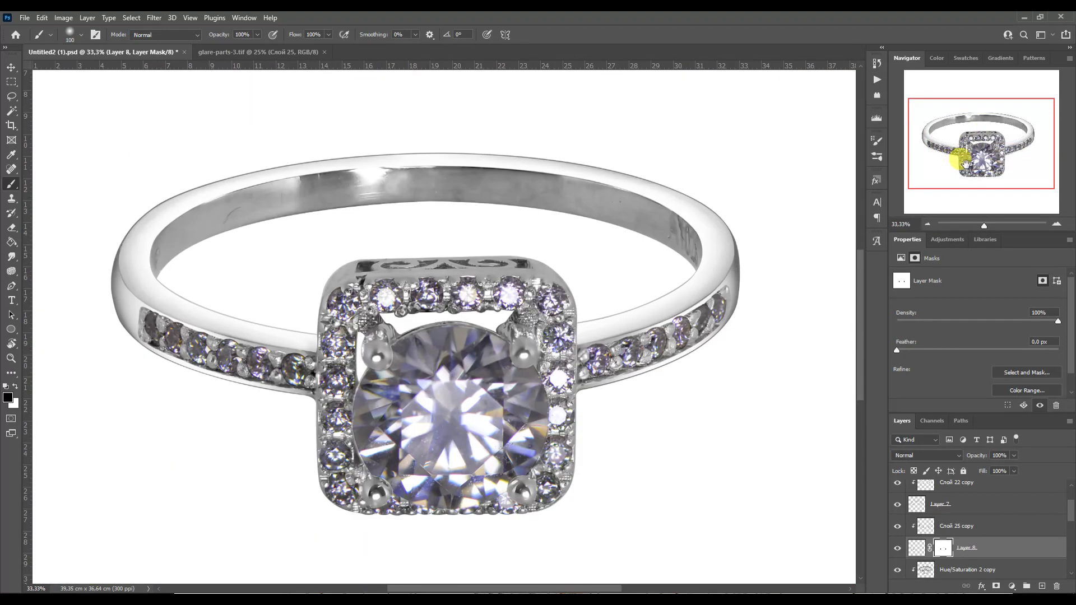
Create a new layer below Layer 8 and start a Pen path around the halo frame's upper-left corner.
left_click_drag(960, 168, 960, 159)
left_click(1041, 586)
key("p")
key("ctrl+1")
left_click(255, 354)
left_click(361, 230)
left_click_drag(270, 256, 262, 247)
left_click(361, 230)
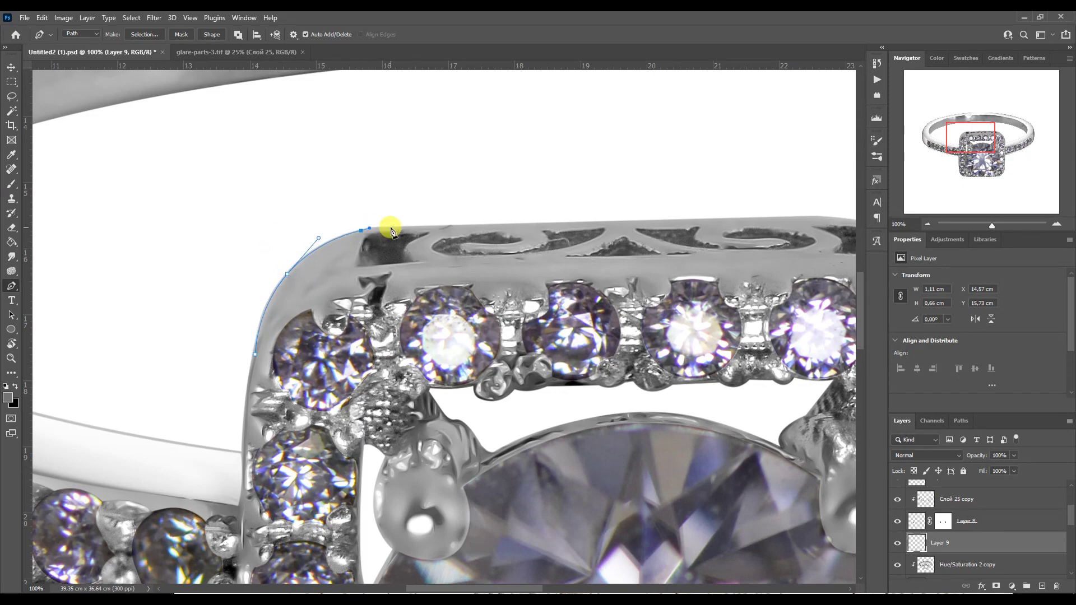
Continue the path along the gallery's top edge, around the right corner, and back along its lower edge to close it.
left_click_drag(970, 137, 984, 133)
left_click(605, 302)
left_click_drag(778, 382, 720, 328)
left_click(775, 379)
left_click_drag(776, 380, 715, 348)
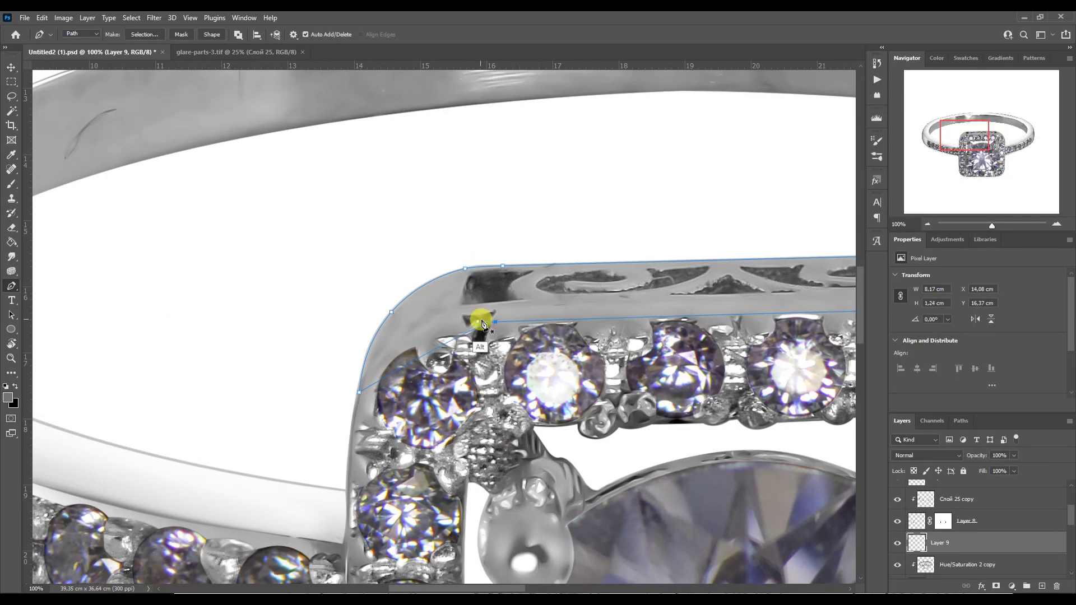
left_click_drag(480, 312, 385, 313)
Trace the left end, left scroll and central triangular cutouts of the gallery with the Pen.
left_click_drag(466, 269, 511, 277)
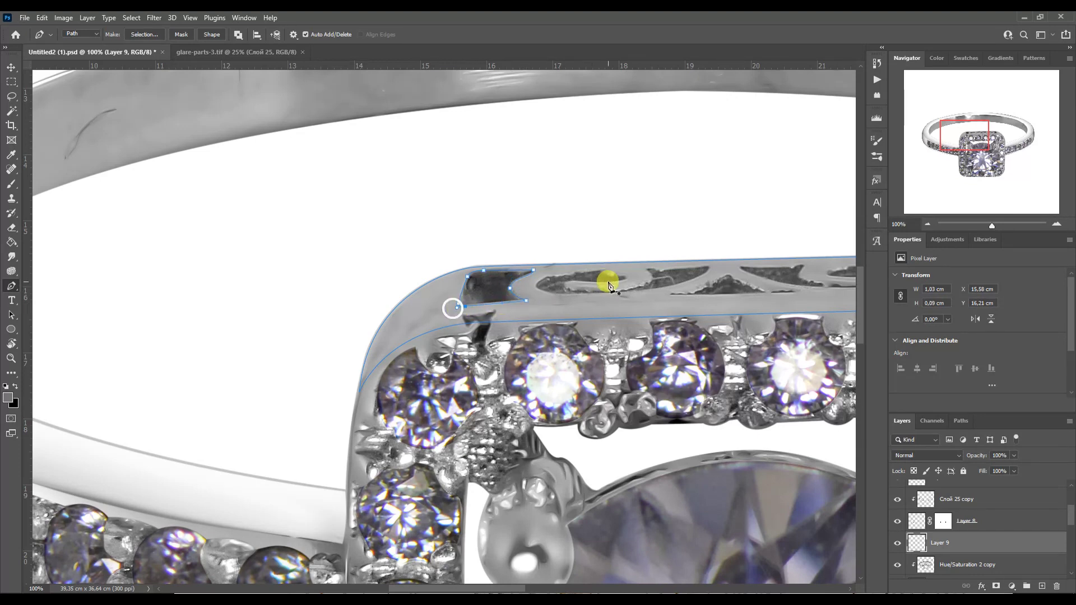
left_click_drag(551, 297, 514, 289)
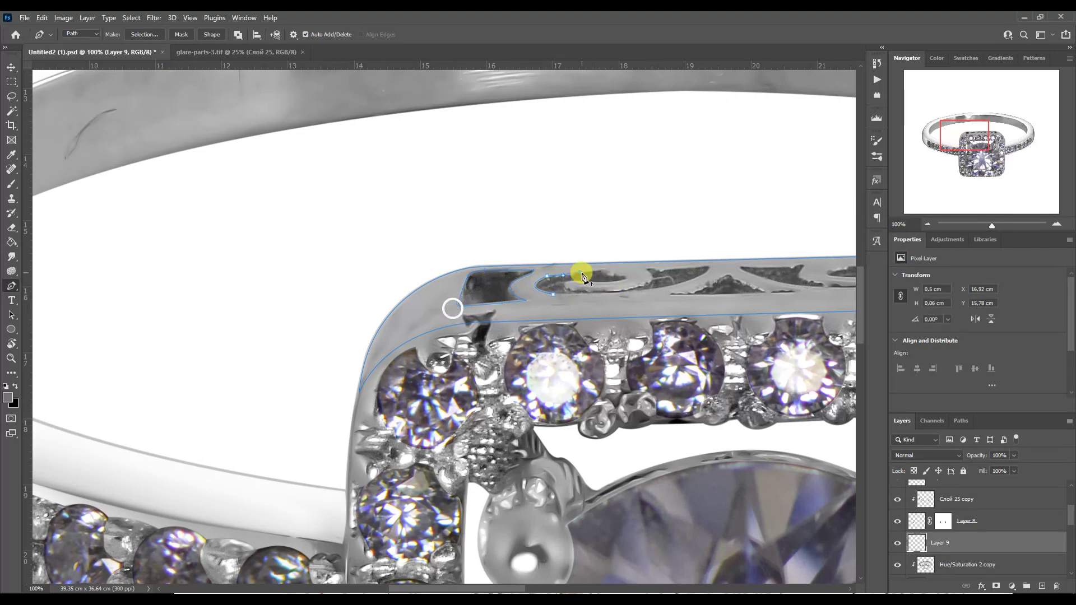
left_click_drag(603, 277, 578, 285)
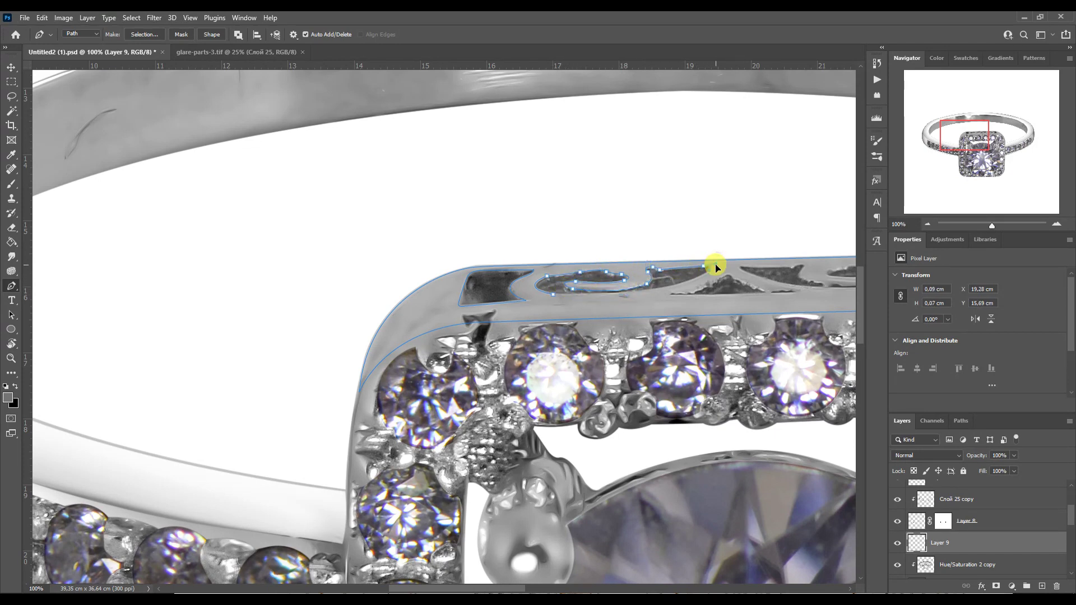
left_click_drag(709, 277, 675, 293)
left_click_drag(599, 303, 502, 355)
mouse_move(597, 351)
left_mouse_down()
mouse_move(470, 353)
mouse_move(596, 343)
left_mouse_up()
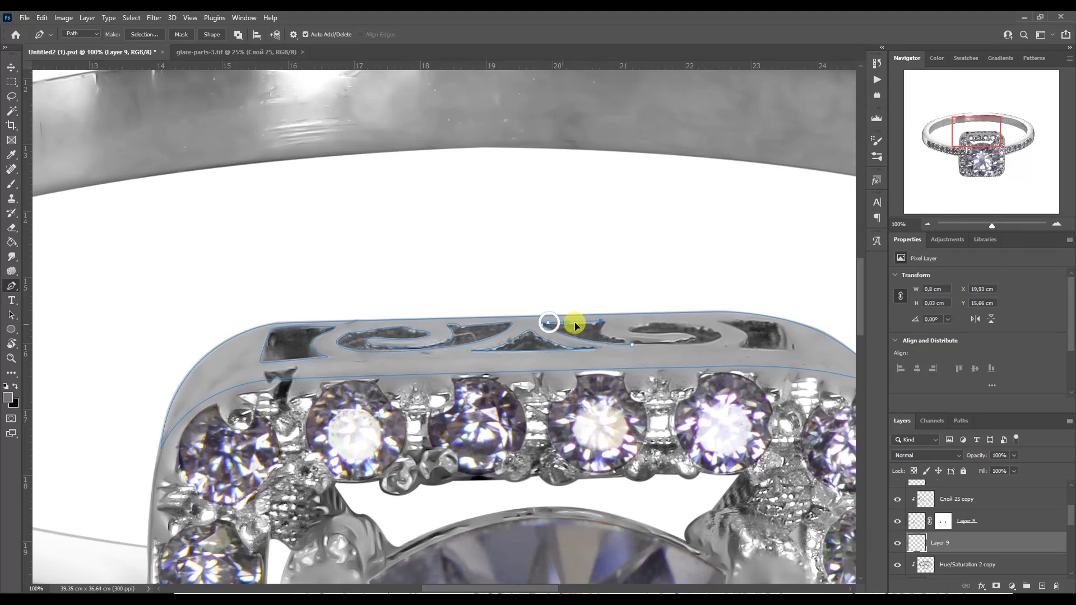
Trace the right scroll and right end cutouts of the gallery with the Pen.
left_click_drag(605, 321, 680, 339)
left_click_drag(721, 341, 636, 349)
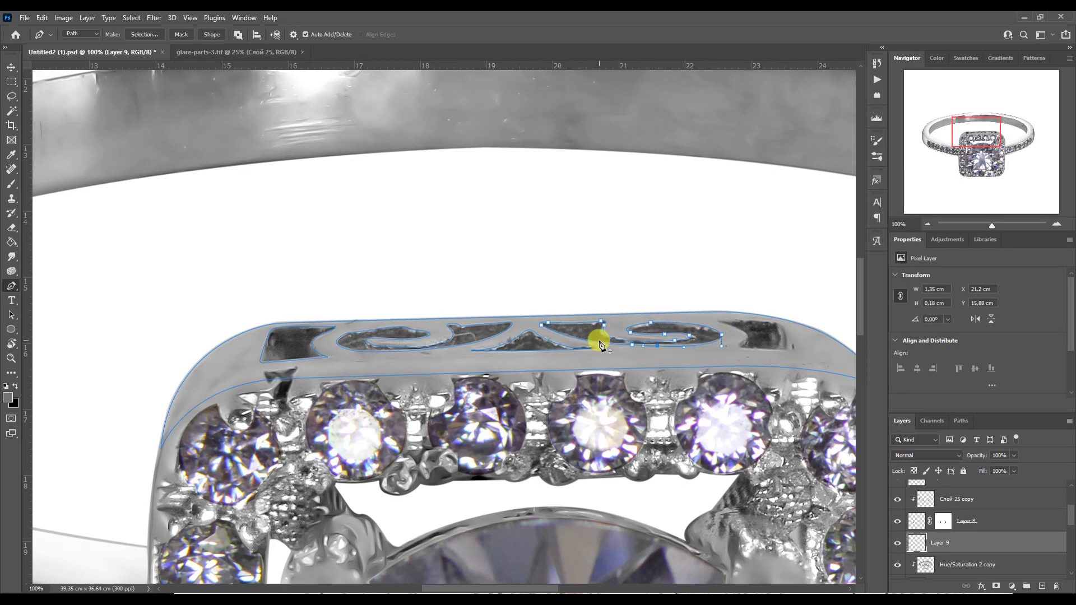
left_click_drag(719, 322, 775, 324)
left_click(745, 347)
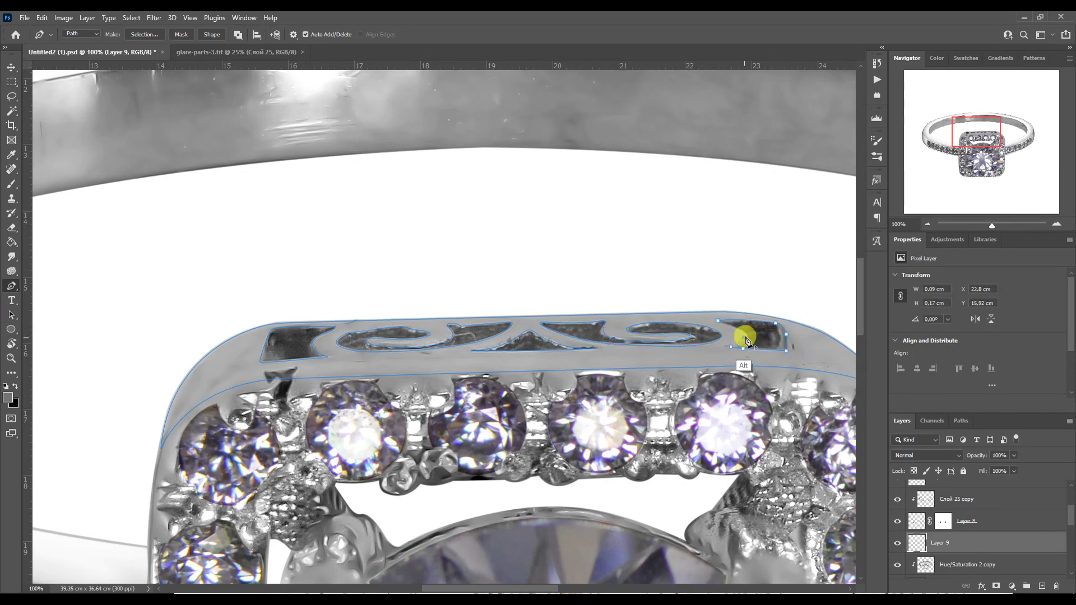
left_click(719, 322)
Load the gallery path as a selection and smooth its metal on the Hue/Saturation 2 copy layer with the Mixer Brush.
left_click(961, 420)
key("ctrl+Return")
left_click(904, 421)
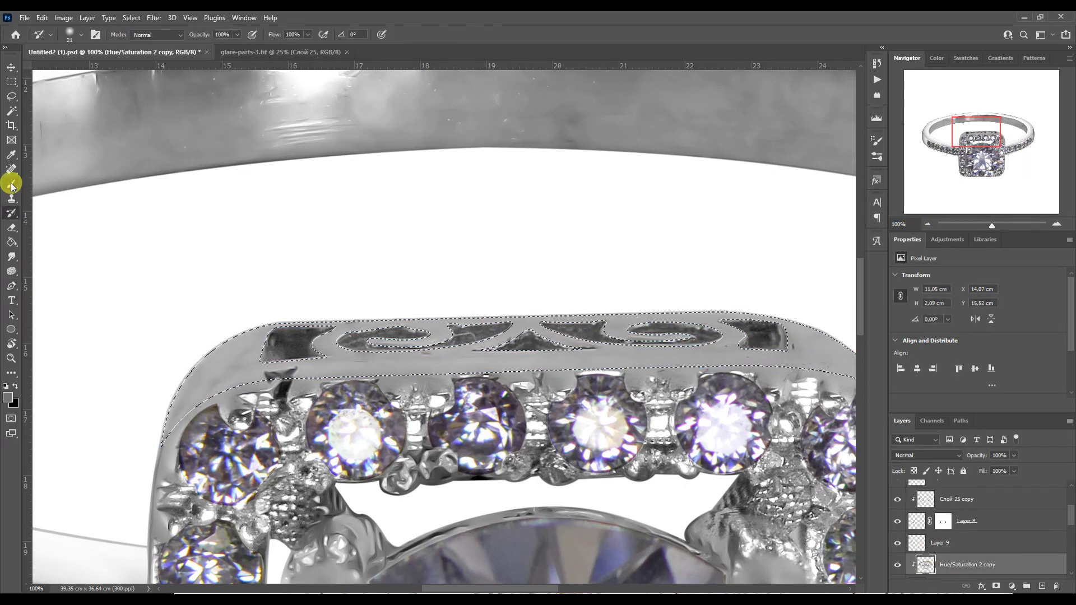
left_click_drag(11, 184, 56, 218)
key("ctrl+minus")
key("ctrl+minus")
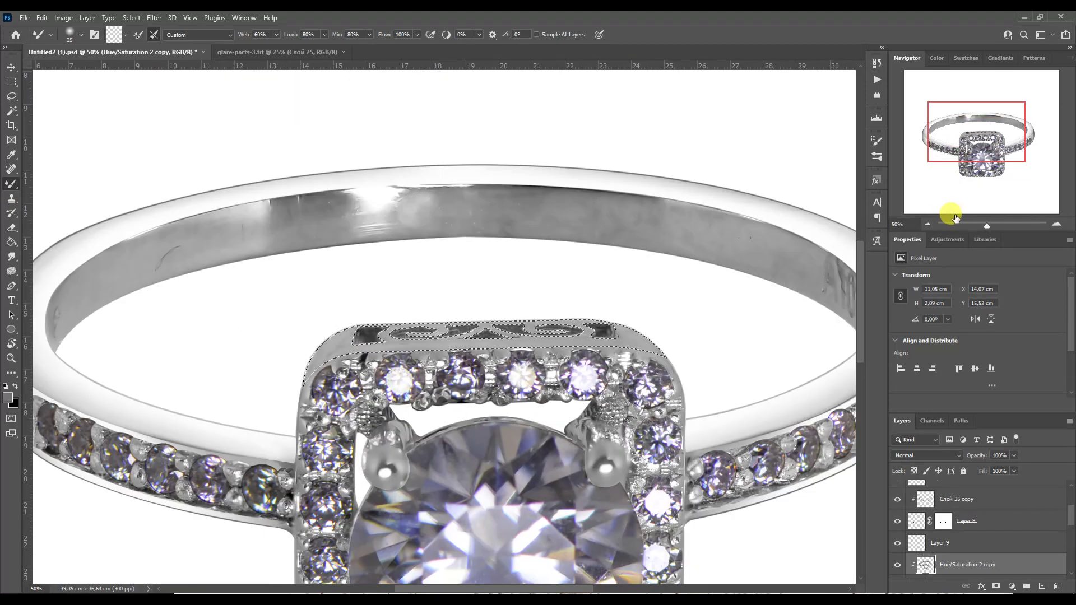
On Layer 9, paint white highlights within the gallery selection using a soft 400 px brush, deselect, and refine them with the Eraser.
left_click(953, 542)
left_click_drag(11, 184, 53, 180)
key("bracketright")
key("bracketright")
key("bracketright")
key("bracketright")
key("bracketright")
key("bracketright")
key("bracketright")
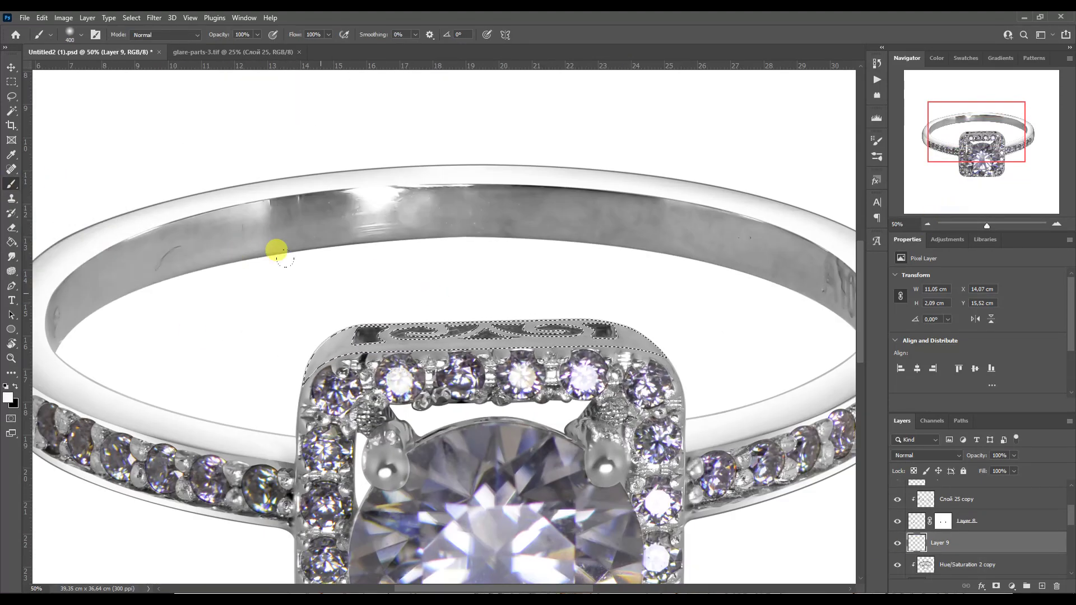
key("ctrl+d")
left_click(12, 228)
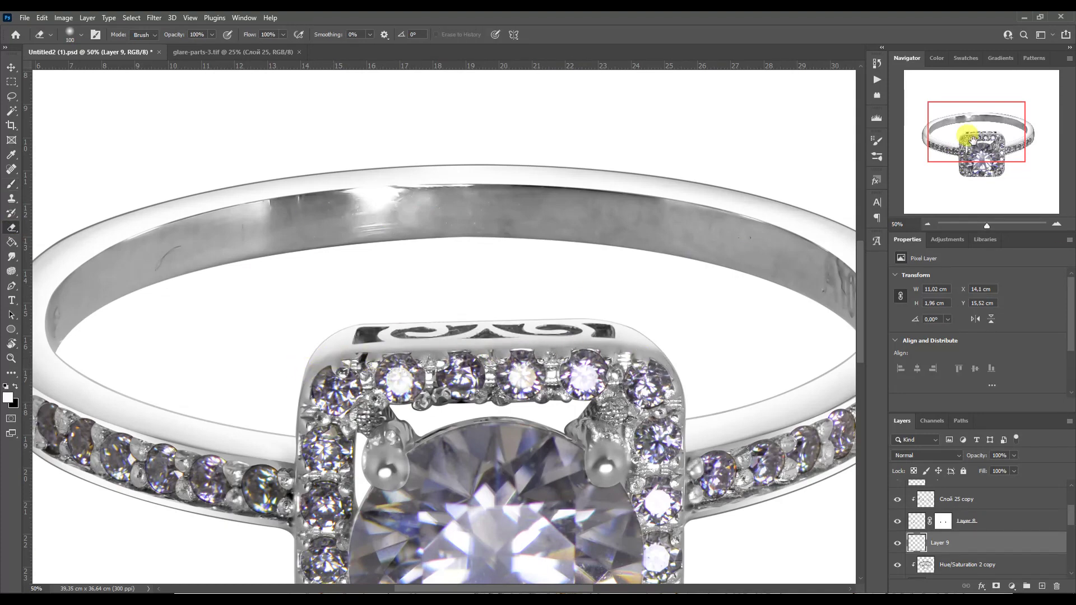
Duplicate the Hue/Saturation 2 ring metal together with its clipped copy as a single layer below Layer 9.
left_click_drag(938, 137, 926, 136)
scroll(1057, 511, "down", 2)
left_click(957, 530)
key("ctrl+j")
Trace the upper edge of the band's inner surface with the Pen from its left end towards the right.
key("p")
scroll(324, 341, "up", 1)
left_click_drag(323, 404, 305, 372)
left_click(408, 258)
left_click(325, 324)
left_click_drag(408, 259, 478, 233)
scroll(478, 233, "right", 5)
left_click(748, 184)
left_click_drag(349, 198, 375, 150)
scroll(579, 187, "right", 7)
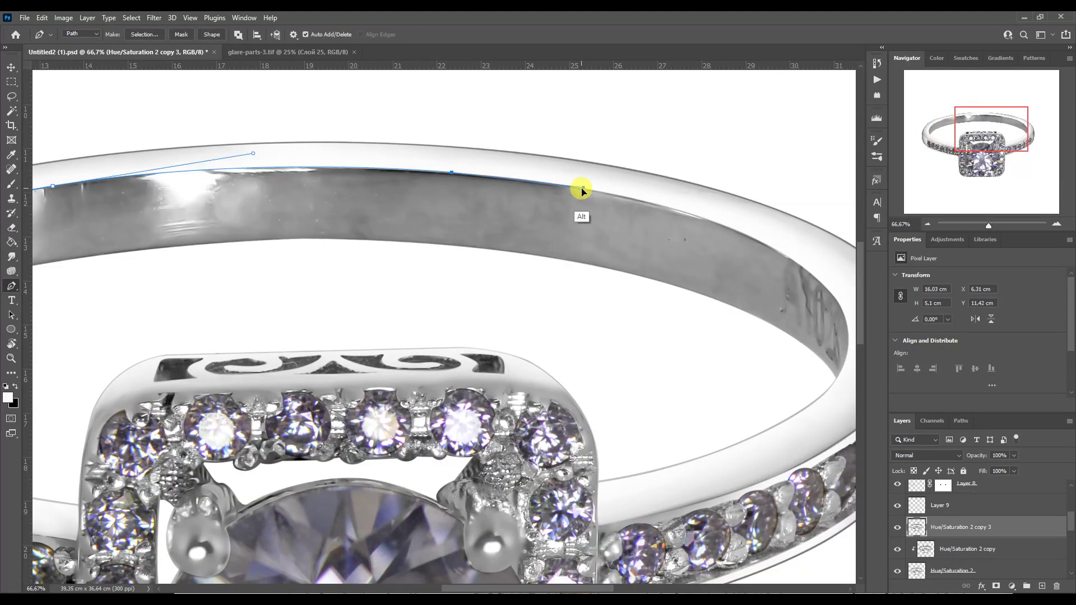
Continue the path around the right end of the inner band surface and back along its lower right edge.
left_click(756, 413)
left_click_drag(507, 228, 646, 234)
left_click(639, 231)
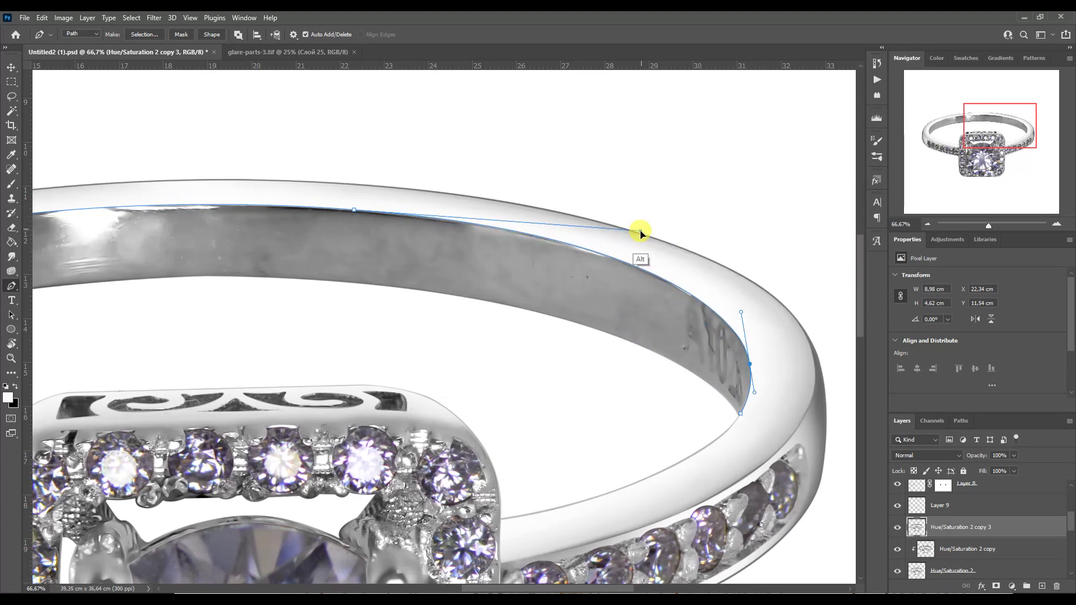
left_click(306, 282)
left_click_drag(720, 391, 638, 289)
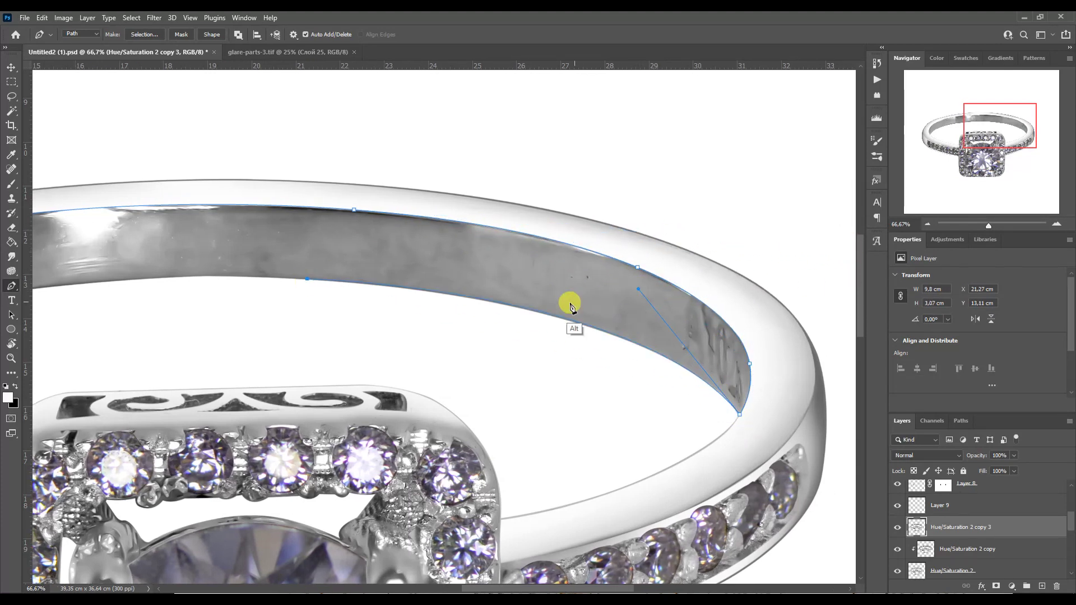
Close the inner band path along the lower left edge and adjust its curves to fit the left end.
scroll(444, 319, "left", 6)
scroll(355, 319, "left", 3)
left_click_drag(817, 281, 701, 274)
left_click(1057, 224)
left_click_drag(932, 125, 915, 132)
left_click(304, 352, "ctrl")
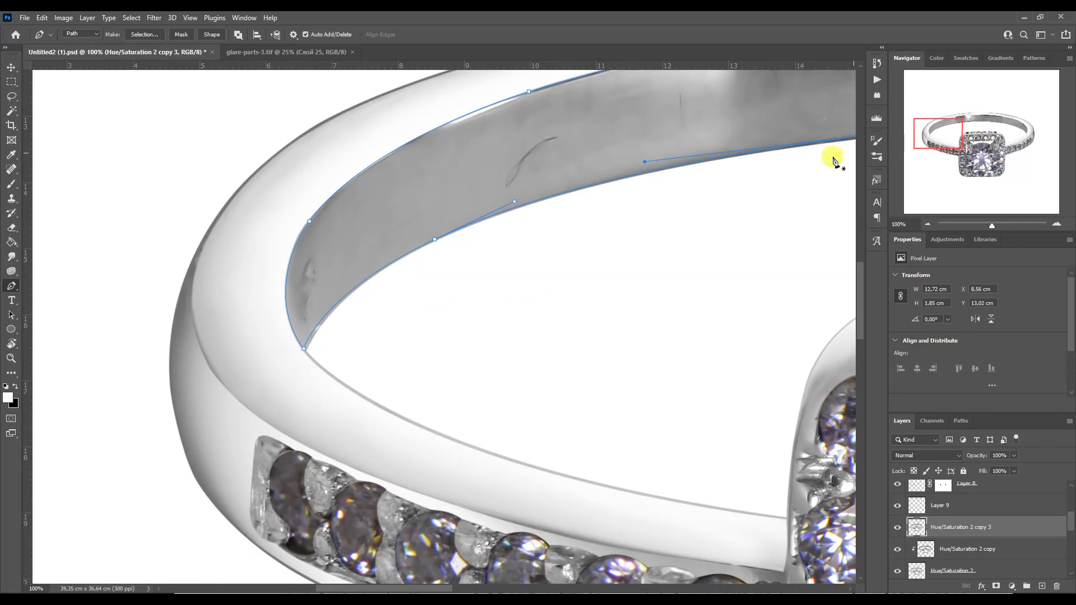
left_click_drag(284, 253, 326, 288)
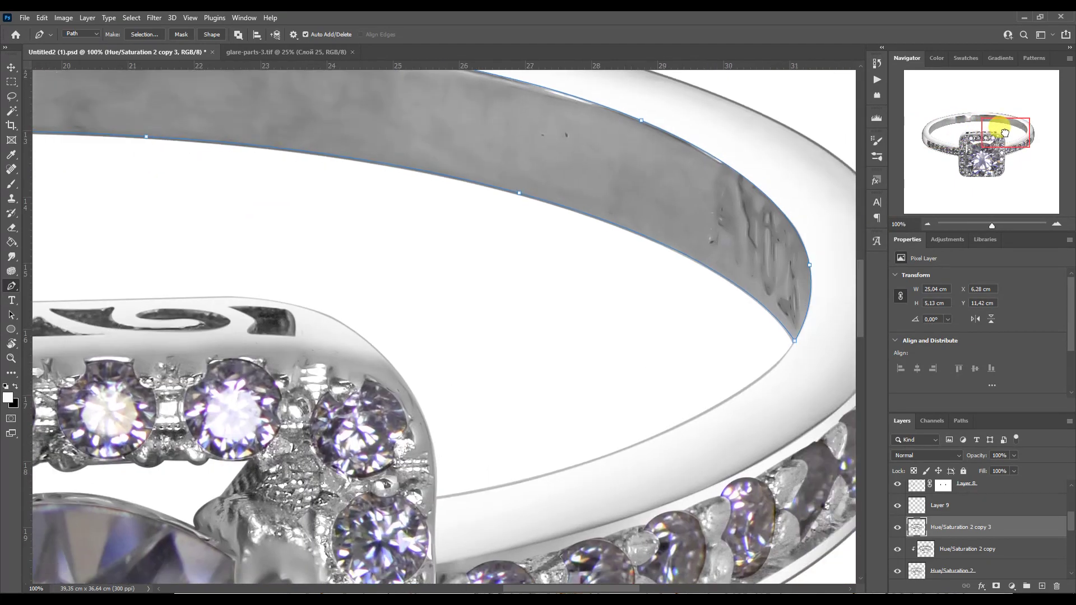
Copy the traced inner band surface to its own layer and move that layer higher in the stack.
key("ctrl+minus")
key("ctrl+minus")
key("ctrl+minus")
left_click_drag(947, 576, 950, 503)
Open ring shanks-4 from the product parts folder as a source for the inner band glare.
key("alt+Tab")
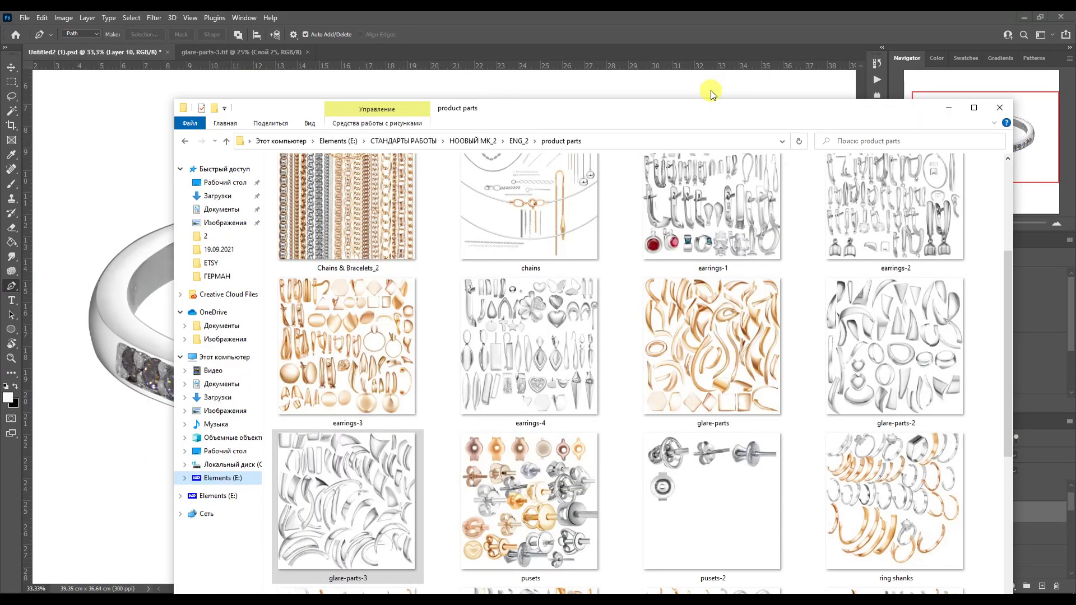
scroll(733, 372, "down", 3)
left_click_drag(852, 504, 695, 53)
left_click(13, 67)
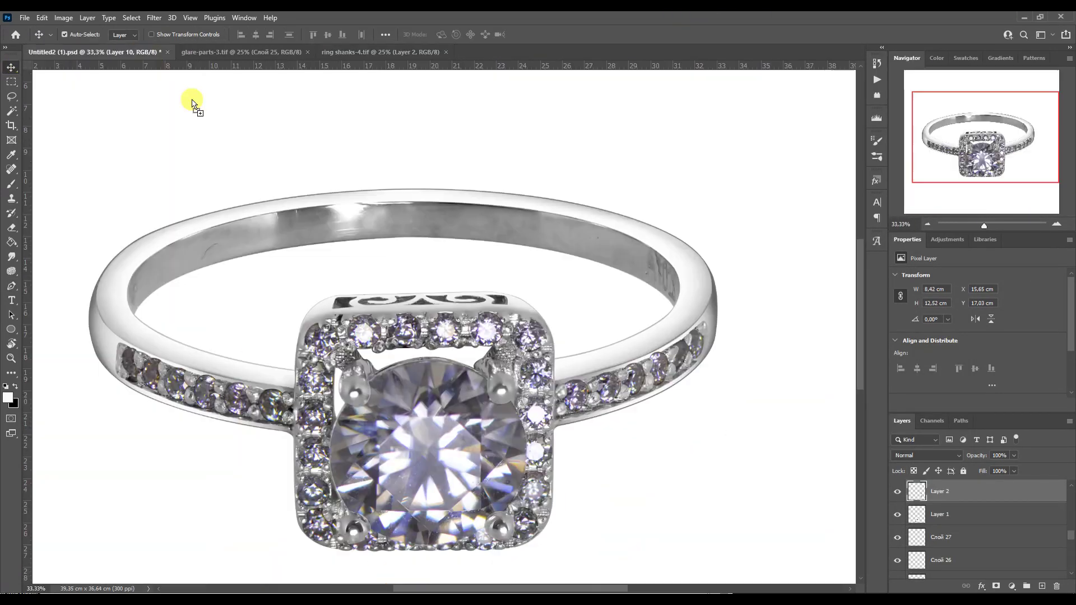
Paste the glare shank into the ring document, clip it to Layer 10 and scale it over the inner band.
key("ctrl+v")
key("ctrl+t")
left_click_drag(488, 140, 675, 291)
key("Return")
Warp the pasted shank so its curve follows the inner band surface from end to end.
key("ctrl+t")
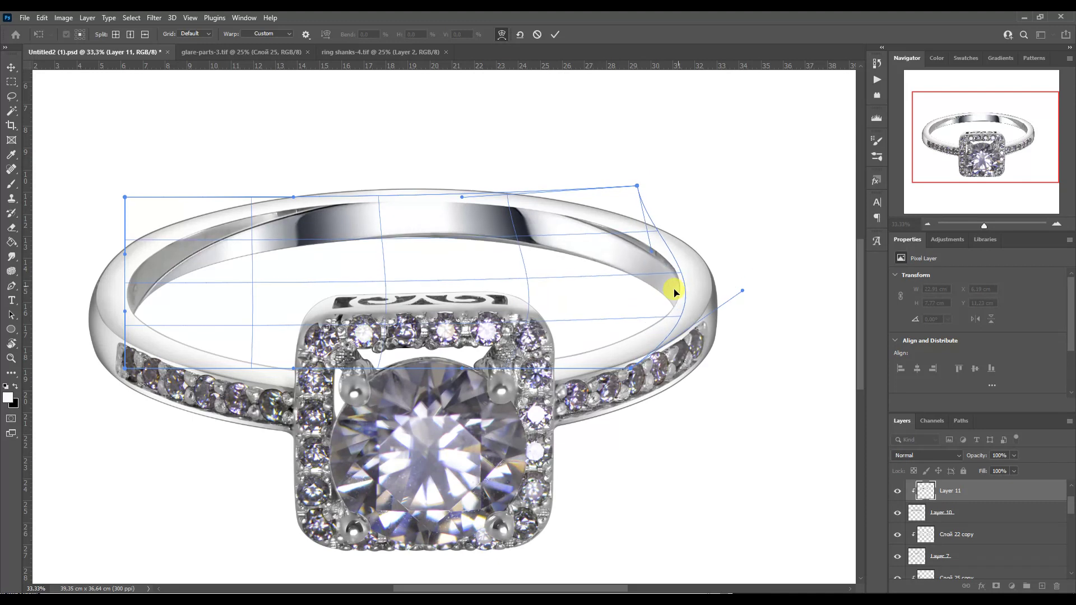
left_click_drag(510, 241, 658, 184)
left_click_drag(120, 269, 132, 261)
left_click_drag(332, 228, 308, 219)
left_click_drag(124, 201, 105, 182)
left_click_drag(336, 221, 504, 224)
left_click_drag(649, 173, 669, 168)
left_click_drag(504, 225, 543, 228)
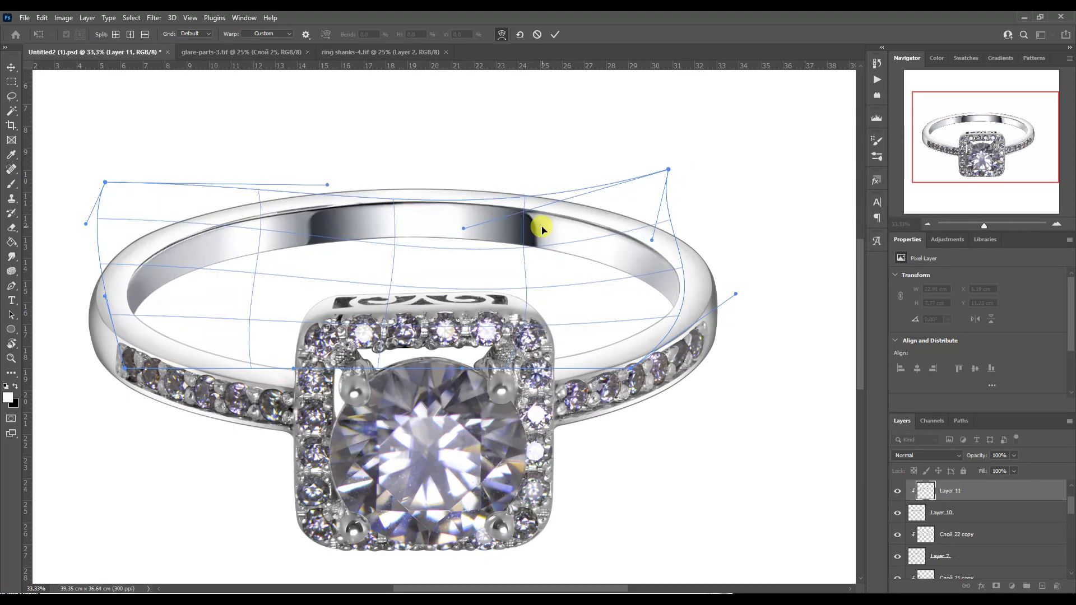
Warp the pasted shank again to cover both ends of the inner band, and apply the transform.
right_click(351, 227)
left_click(371, 295)
left_click_drag(251, 228, 408, 216)
left_click_drag(685, 199, 686, 192)
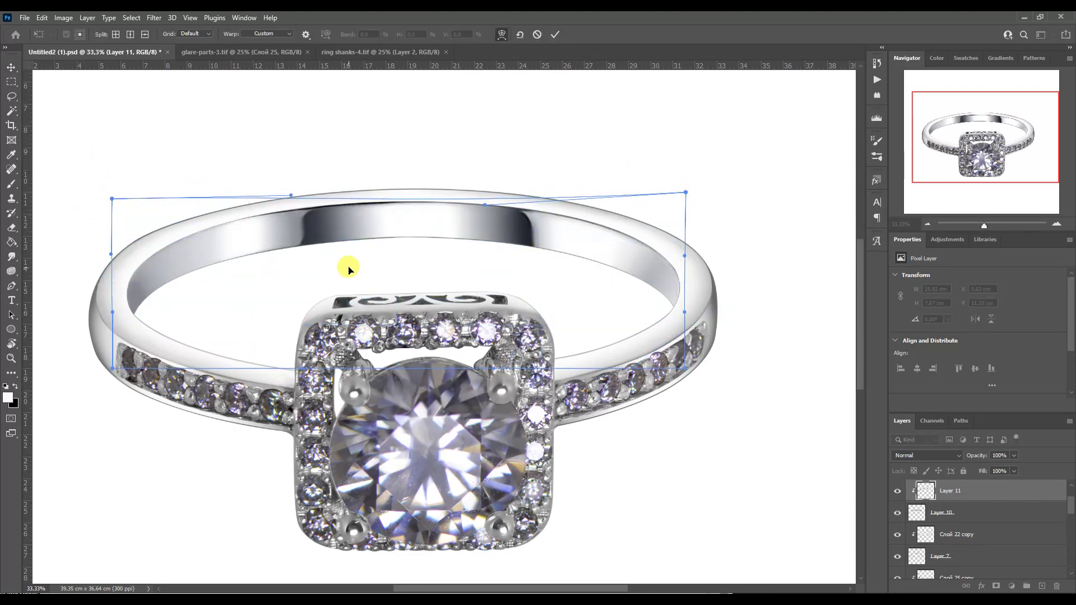
left_click_drag(516, 271, 288, 196)
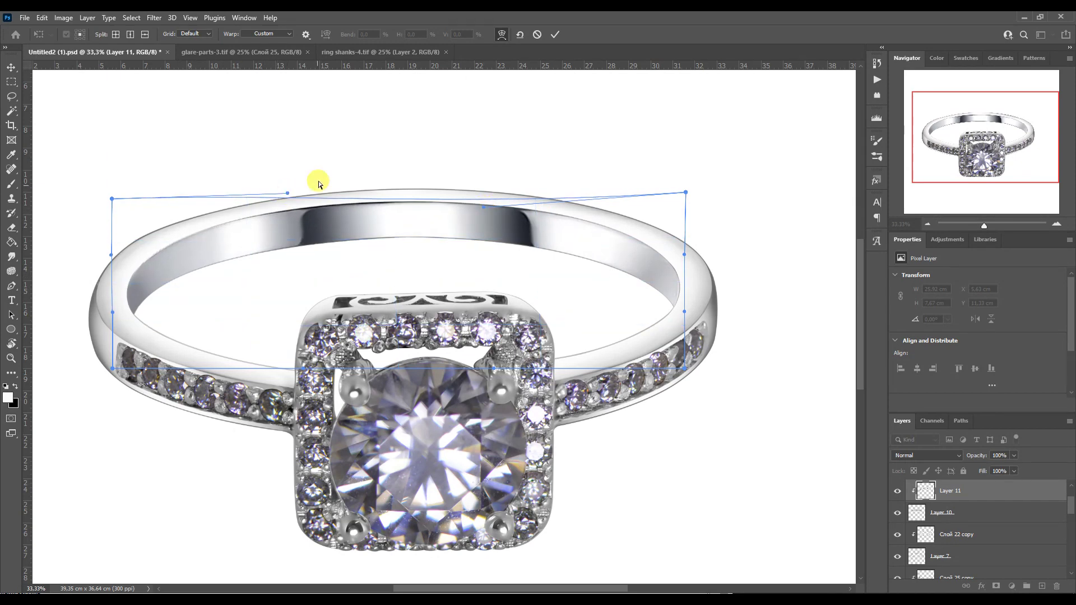
key("Return")
Run the Blur Metal MAX action on the inner band glare and fine-tune its fit with another warp.
left_click(877, 80)
left_click(789, 564)
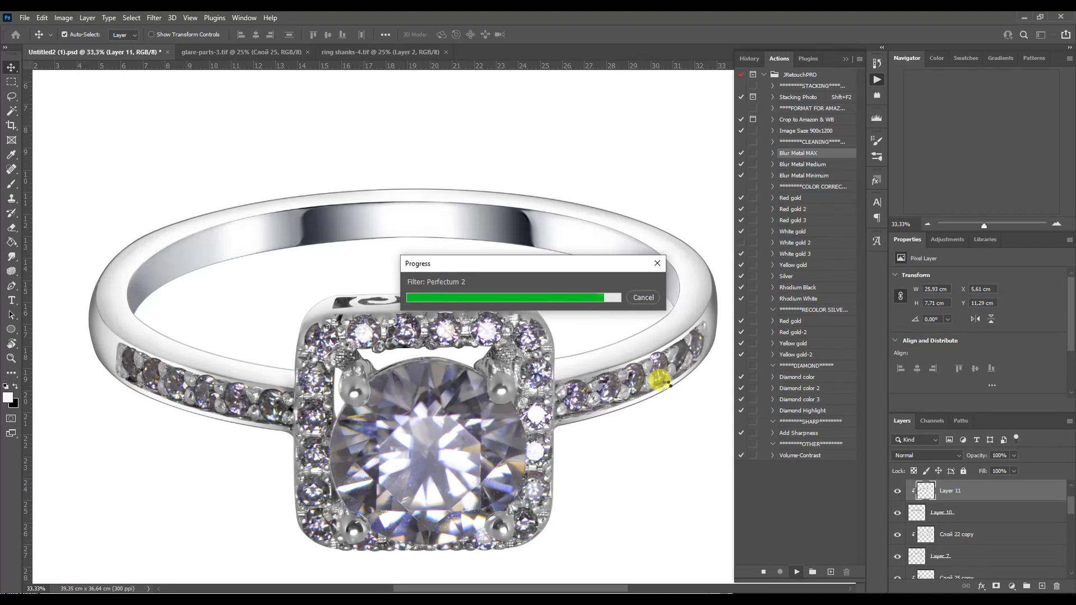
left_click(1056, 223)
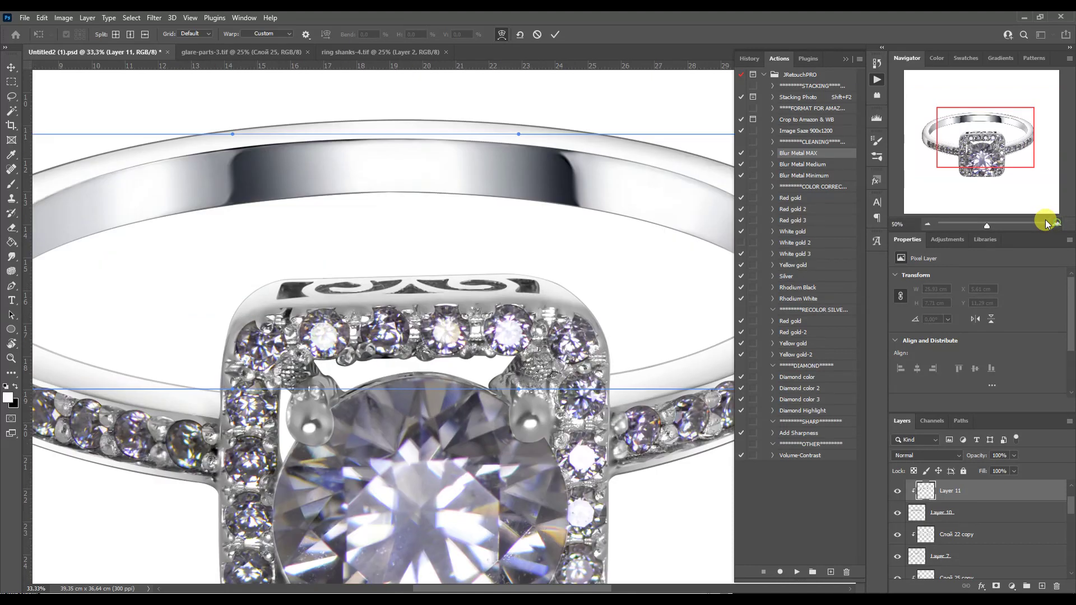
left_click(990, 134)
key("Return")
key("ctrl+minus")
key("ctrl+minus")
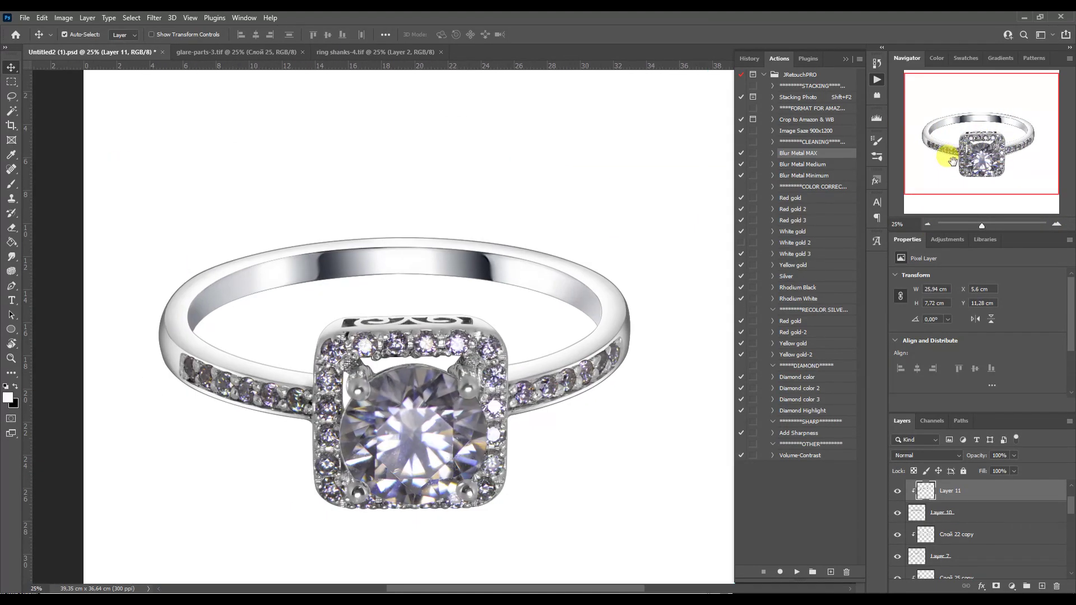
Add a Levels adjustment clipped to the Hue/Saturation 2 copy 3 layer and lower its white input level.
scroll(1065, 515, "down", 5)
left_click(919, 527)
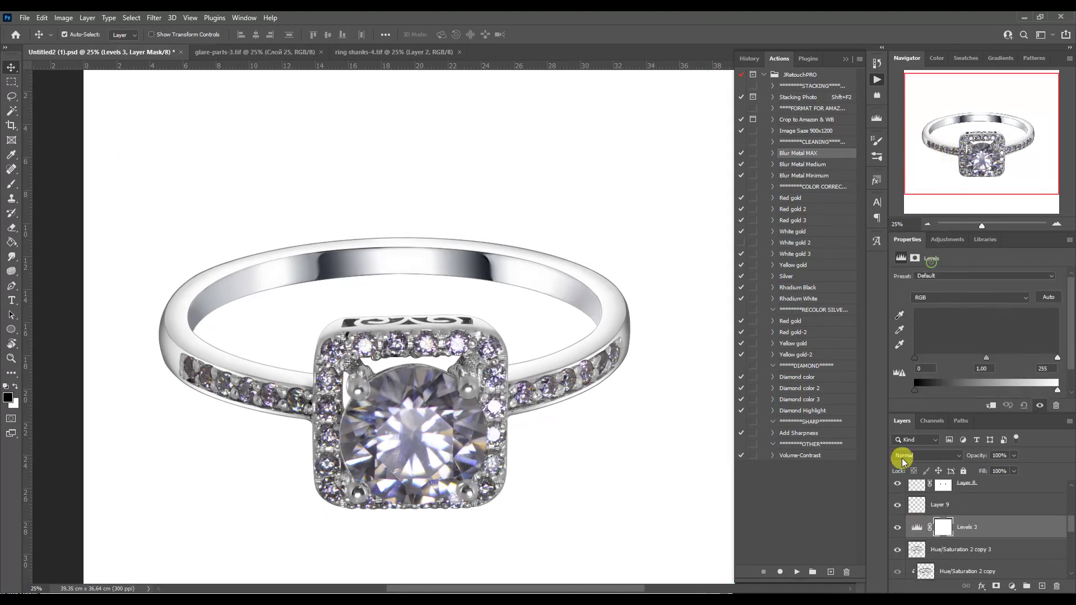
left_click_drag(1057, 357, 982, 357)
Make a merged copy of the metal layers above Слой 22 copy, apply a clipped Color Balance adjustment and merge it.
scroll(972, 538, "up", 3)
scroll(972, 538, "up", 3)
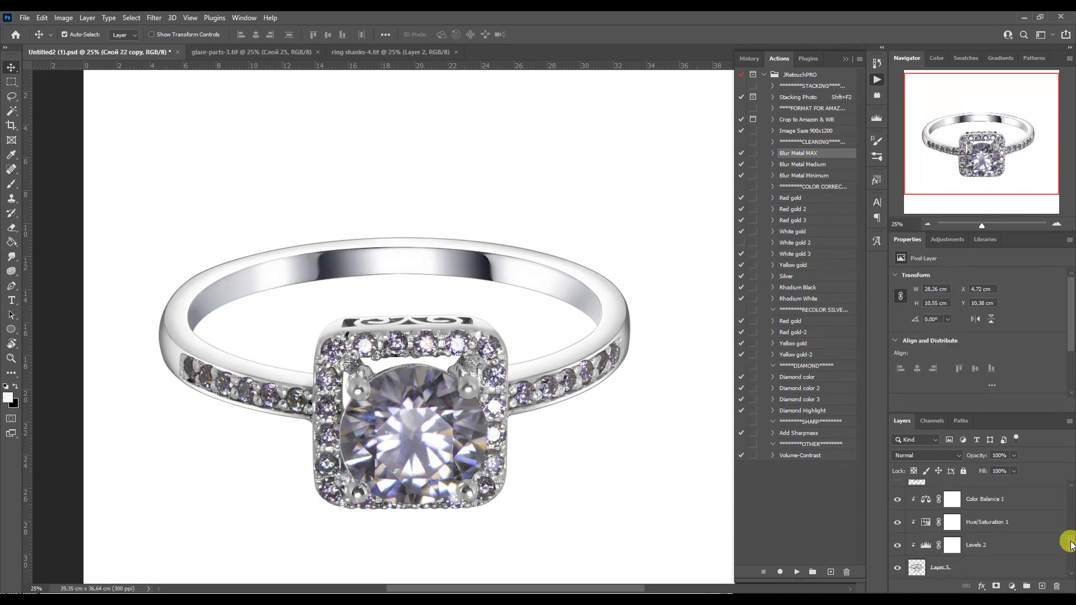
left_click(951, 491)
left_click(946, 240)
left_click(926, 280)
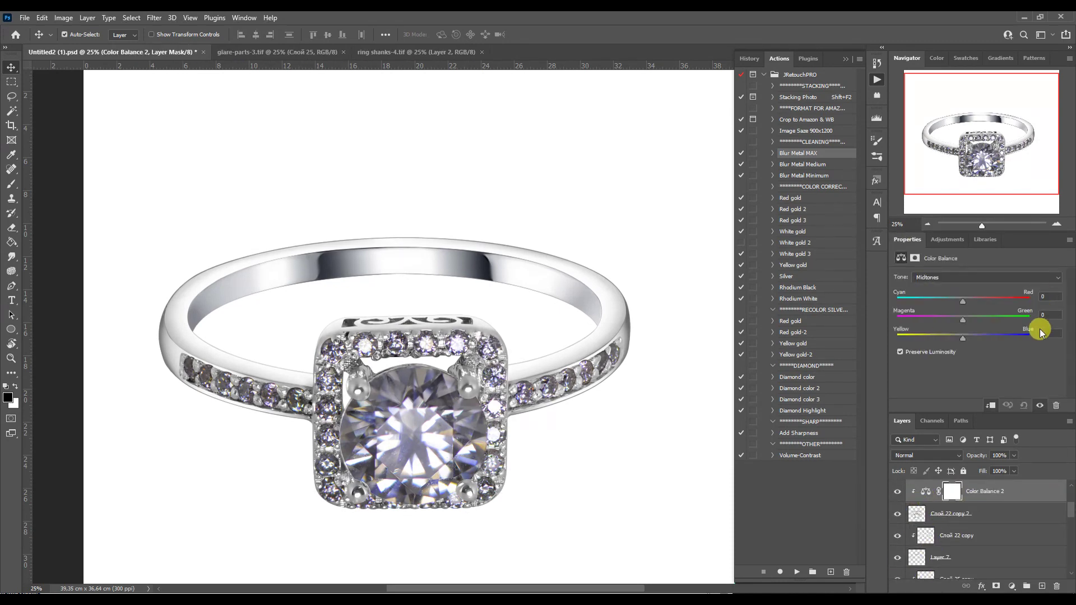
key("ctrl+e")
Clip a Levels adjustment with a black input of 21 to Color Balance 2 and paint black on its mask around the setting.
left_click(933, 265)
key("ctrl+alt+g")
mouse_move(915, 357)
left_mouse_down()
mouse_move(936, 355)
mouse_move(926, 351)
left_mouse_up()
key("b")
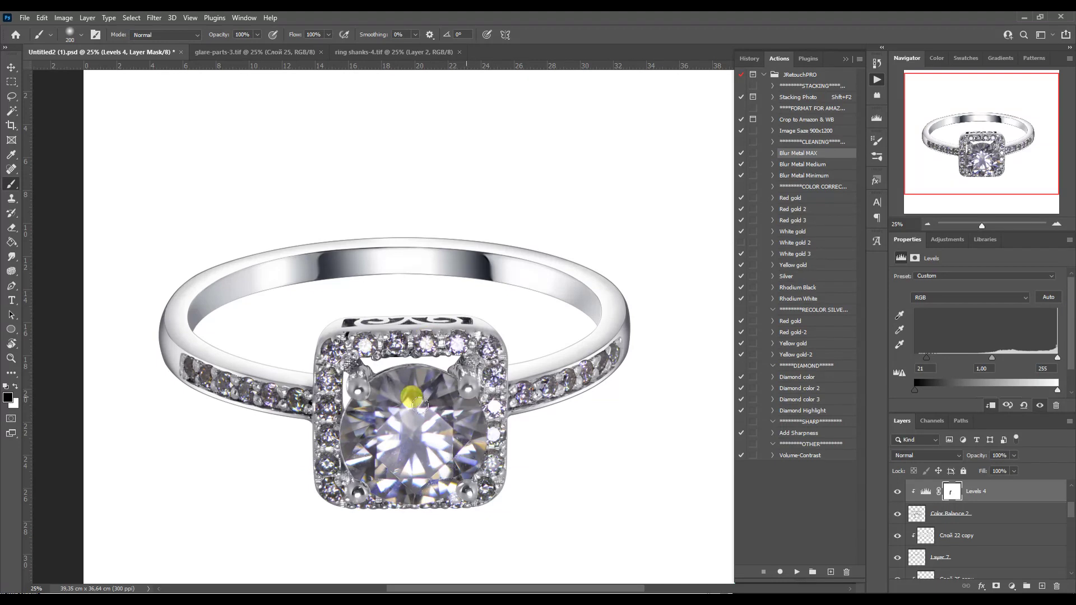
Make a merged copy of the retouched ring metal layers above Layer 11.
scroll(1070, 502, "up", 3)
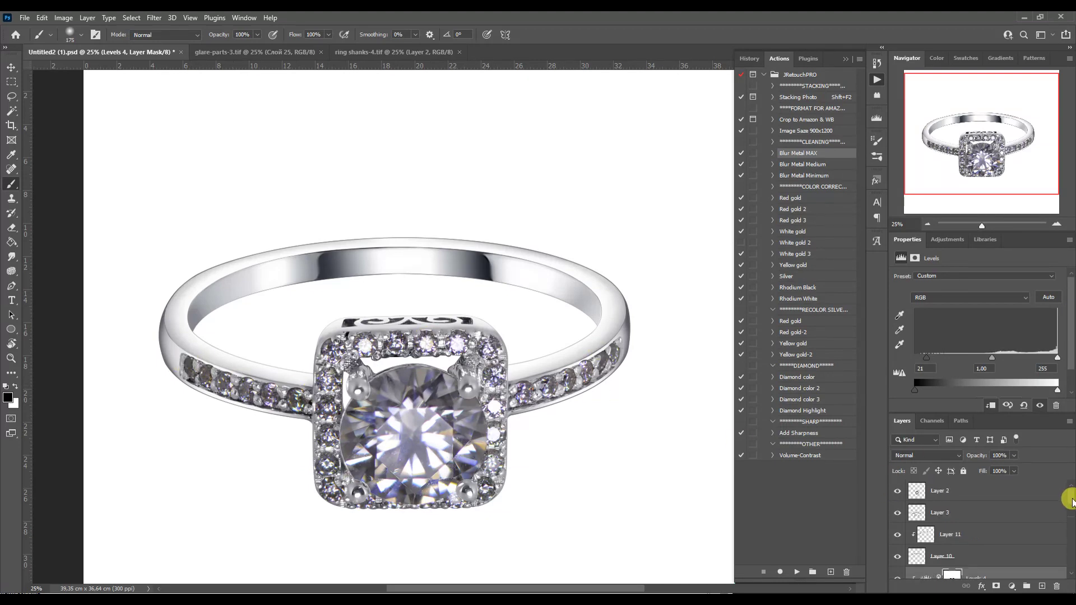
left_click(949, 534)
key("ctrl+e")
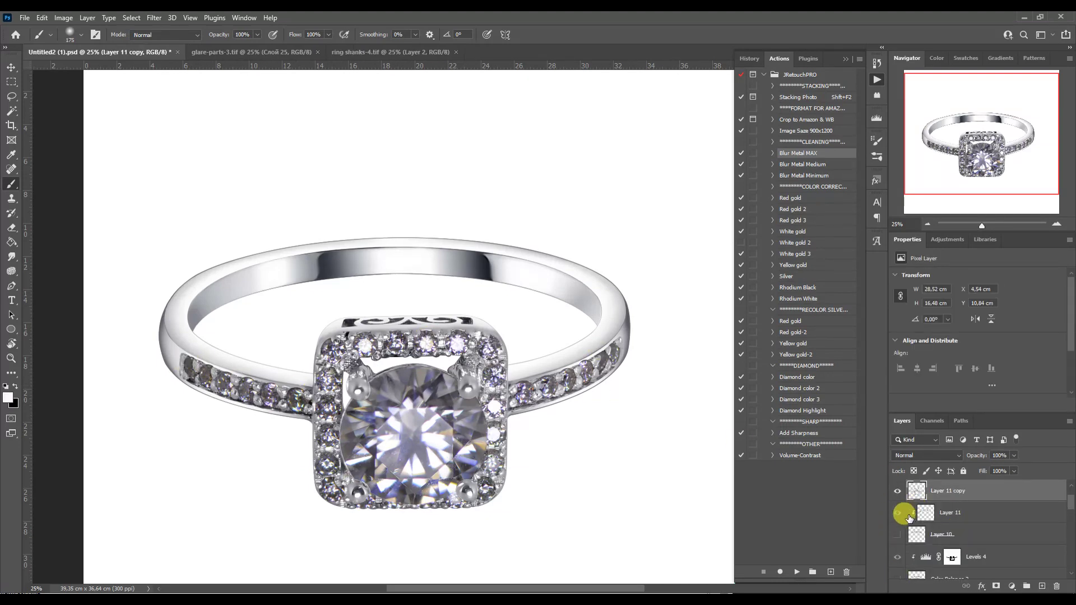
Trace the outer left edge of the band with the Pen and close the path through the white background.
key("p")
scroll(115, 369, "up", 3)
left_click(281, 394)
left_click(364, 103)
mouse_move(282, 393)
left_mouse_down()
mouse_move(243, 366)
mouse_move(144, 198)
left_mouse_up()
left_click_drag(243, 224, 269, 143)
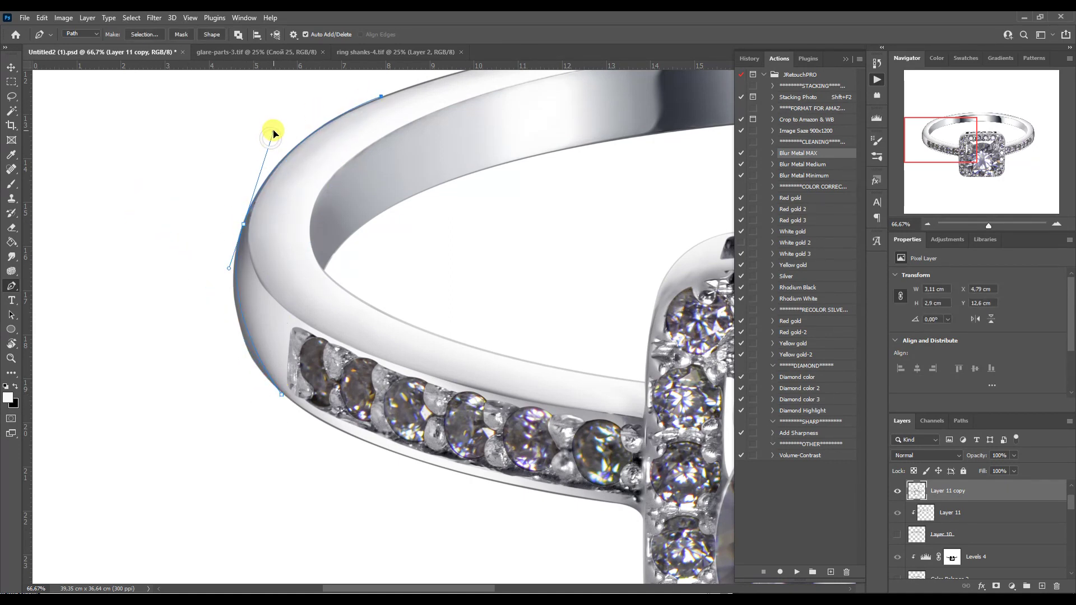
left_click_drag(222, 294, 249, 361)
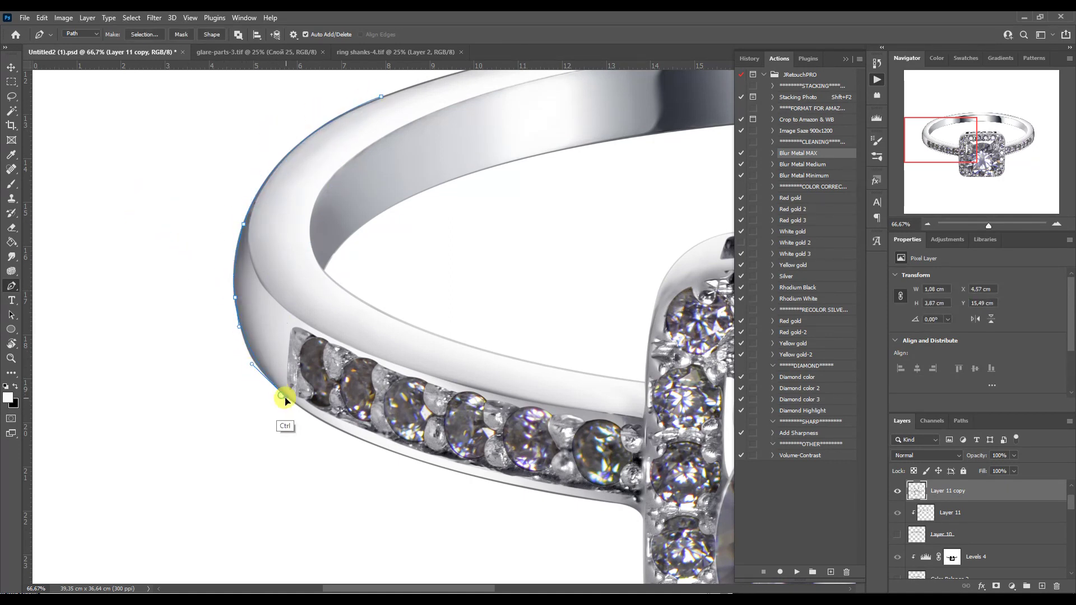
left_click(133, 173)
key("ctrl+Return")
key("ctrl+d")
scroll(1070, 521, "down", 3)
scroll(1070, 522, "down", 2)
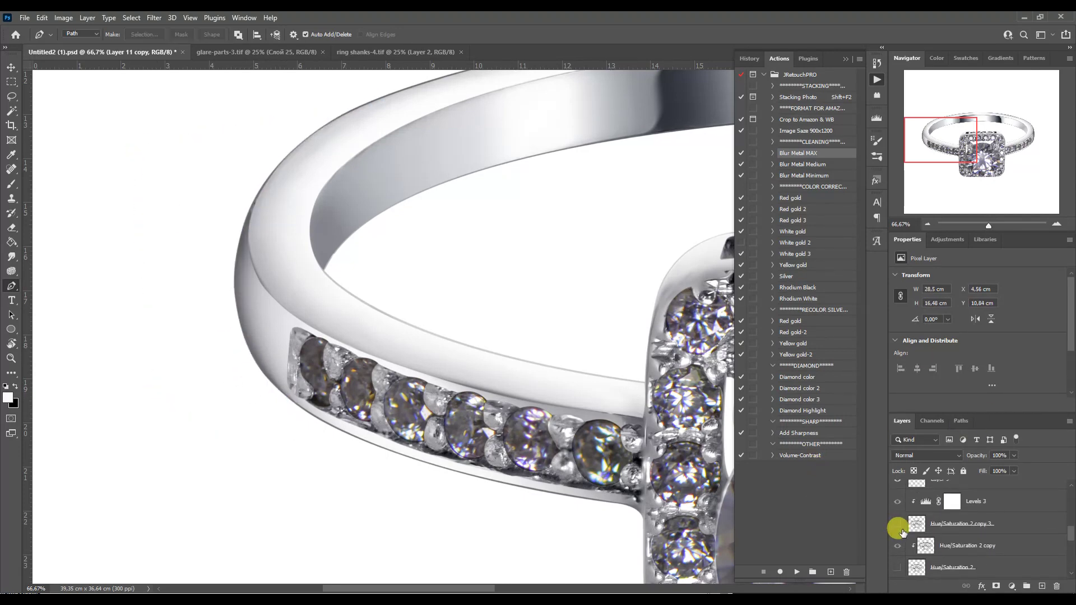
key("ctrl+z")
key("ctrl+z")
Refine the path along the outer left edge of the band and cut the fringe outside it from Layer 11 copy.
scroll(925, 552, "up", 5)
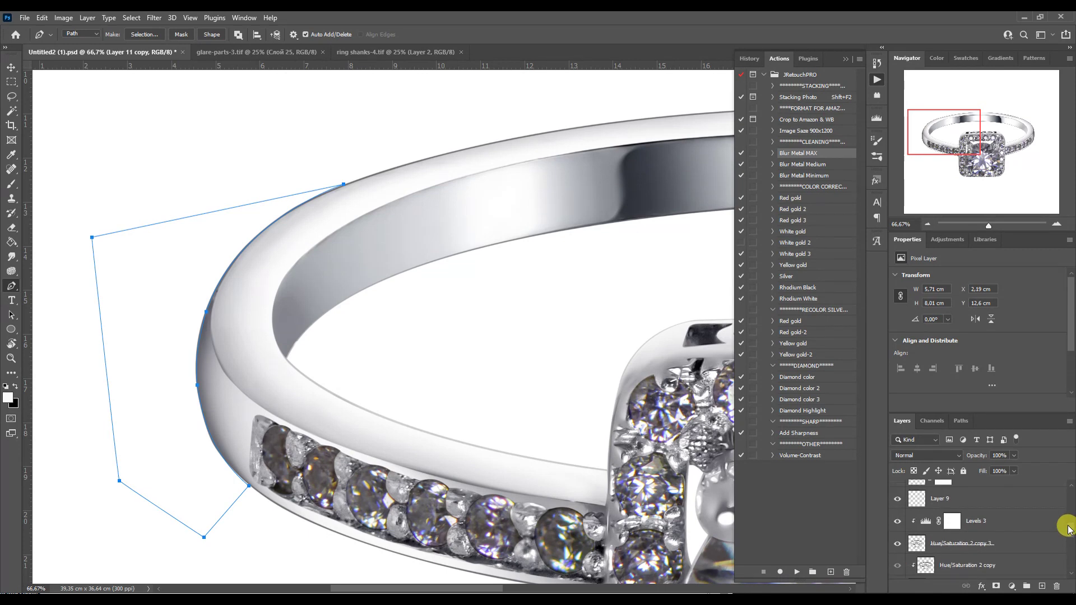
scroll(913, 566, "up", 3)
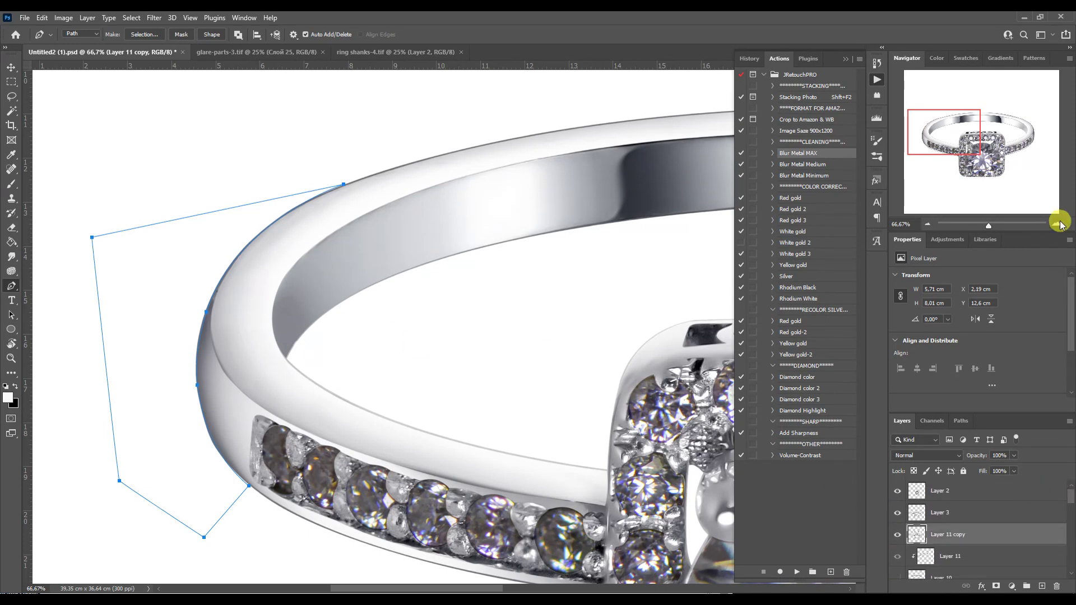
key("ctrl+plus")
key("ctrl+plus")
left_click_drag(919, 133, 919, 140)
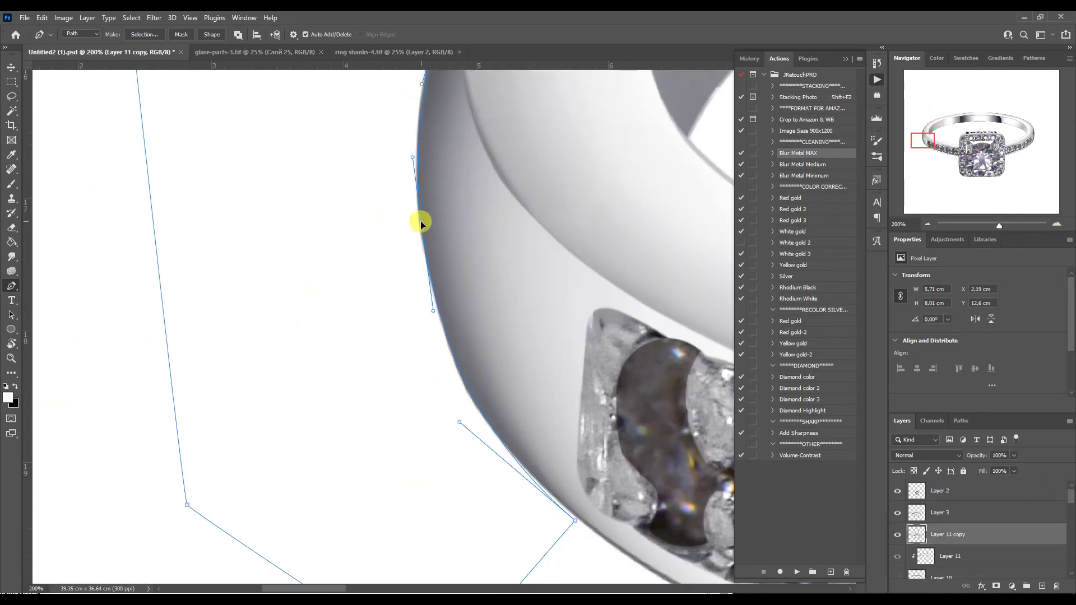
left_click(917, 133)
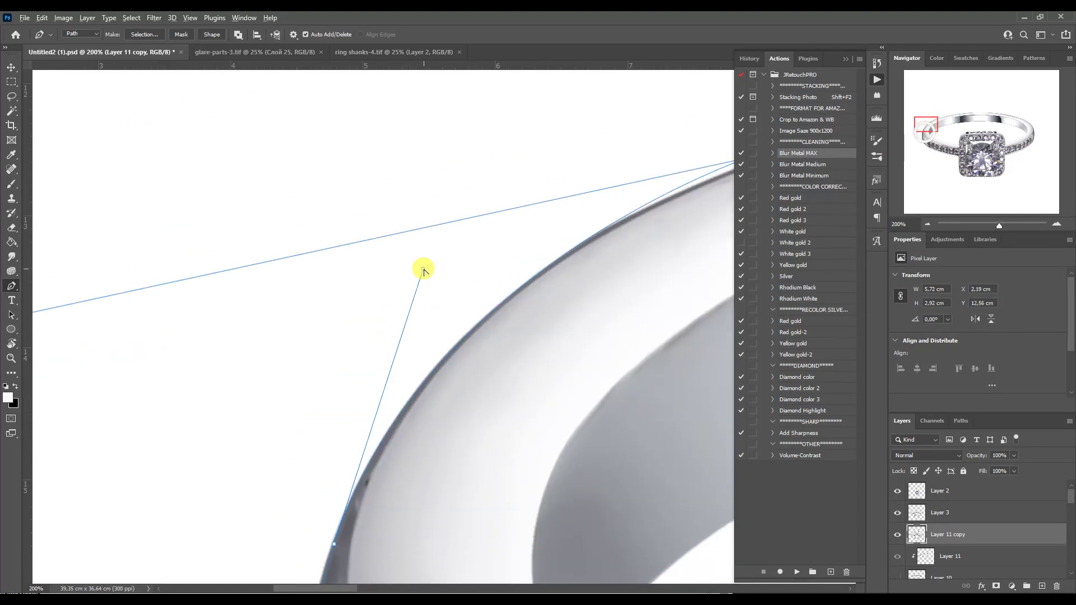
left_click(925, 135)
key("ctrl+minus")
key("ctrl+minus")
key("ctrl+minus")
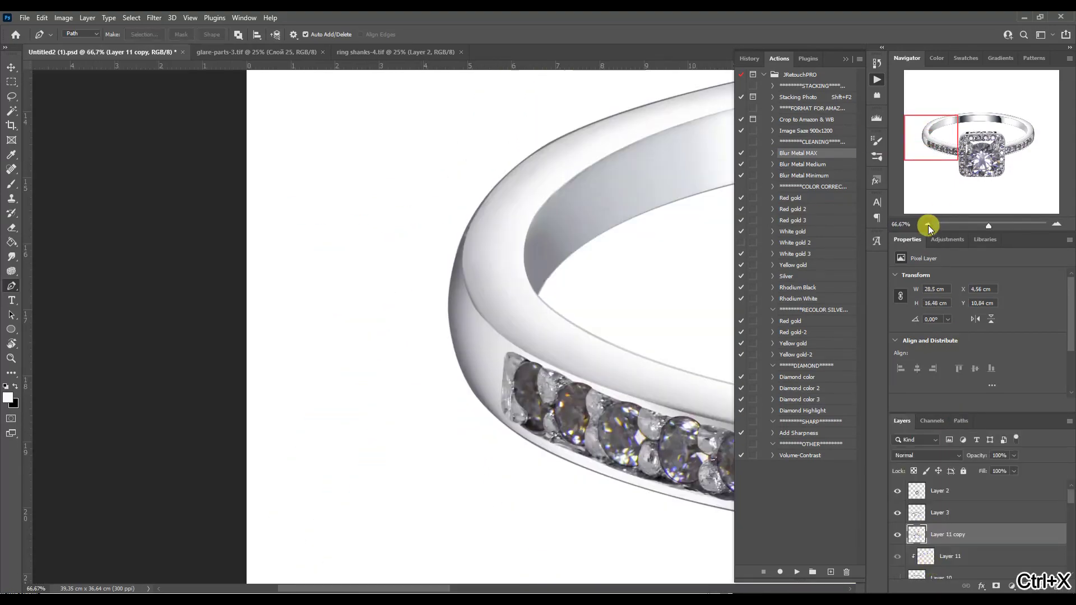
Add a new layer above Layer 11 copy and trace a thin crescent along the inner band's top edge with the Pen.
left_click(1022, 138)
left_click_drag(1021, 139, 1026, 142)
key("ctrl+shift+alt+n")
left_click(928, 224)
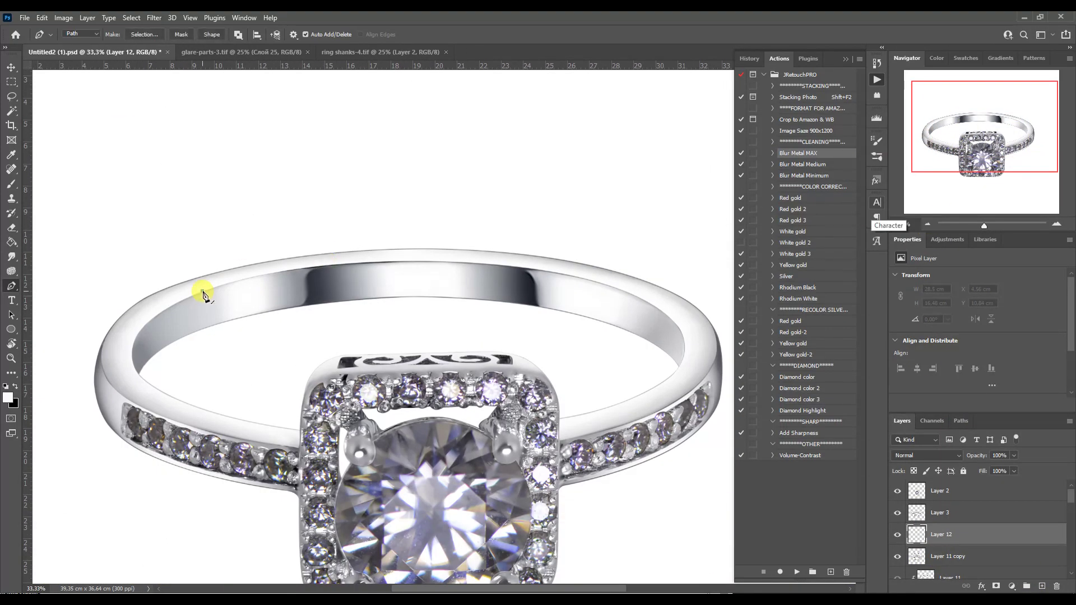
left_click_drag(605, 285, 416, 225)
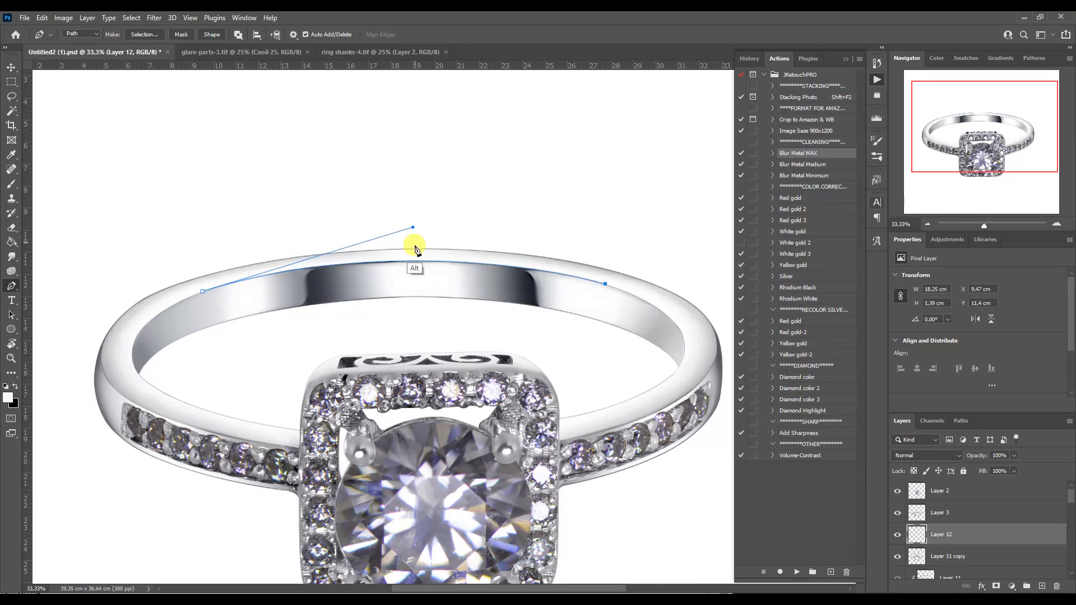
key("ctrl+plus")
left_click_drag(419, 261, 537, 258)
left_click_drag(81, 278, 197, 234)
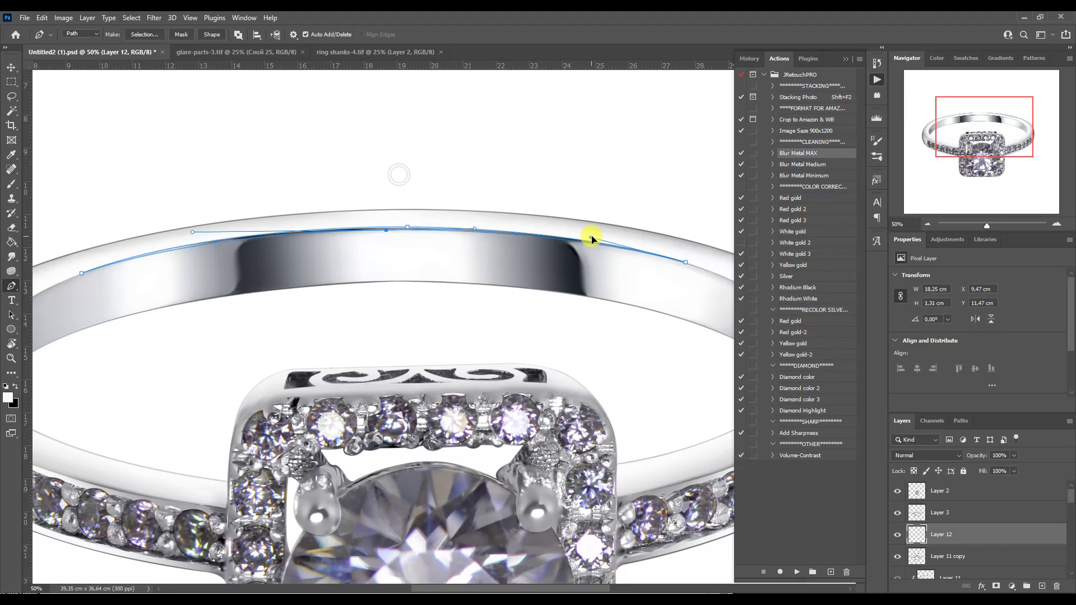
Trace a thin crescent along the right shoulder's edge above the side stones with the Pen.
scroll(592, 239, "down", 1)
scroll(592, 240, "right", 4)
left_click_drag(413, 434, 641, 389)
left_click_drag(641, 303, 643, 307)
left_click_drag(598, 356, 615, 393)
Trace a matching thin crescent along the left shoulder's edge above the side stones with the Pen.
scroll(615, 392, "left", 4)
left_click(439, 427)
left_click_drag(176, 345, 149, 293)
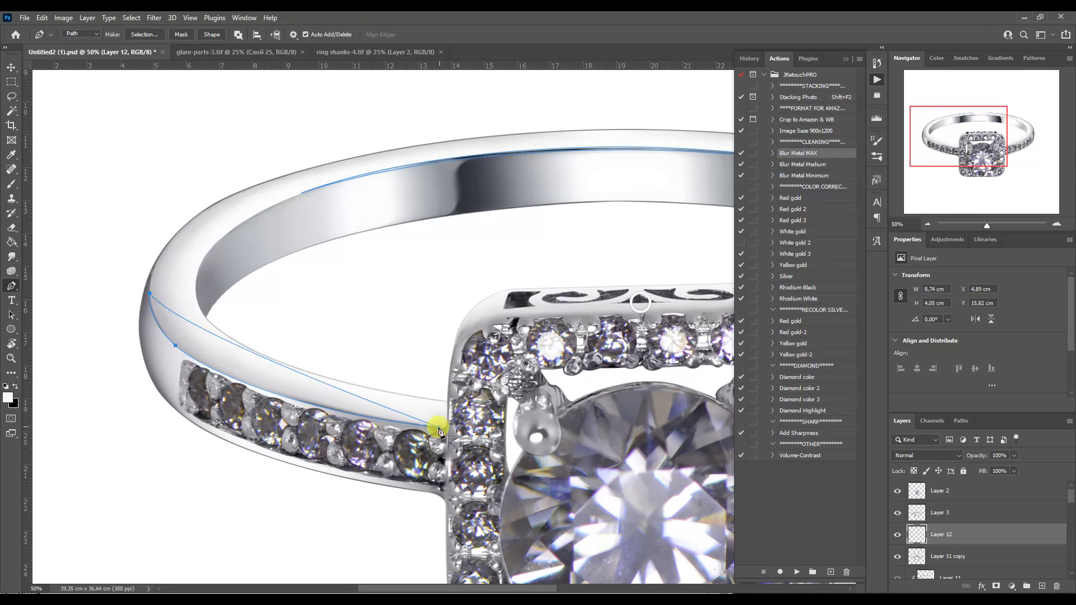
left_click_drag(176, 345, 184, 352)
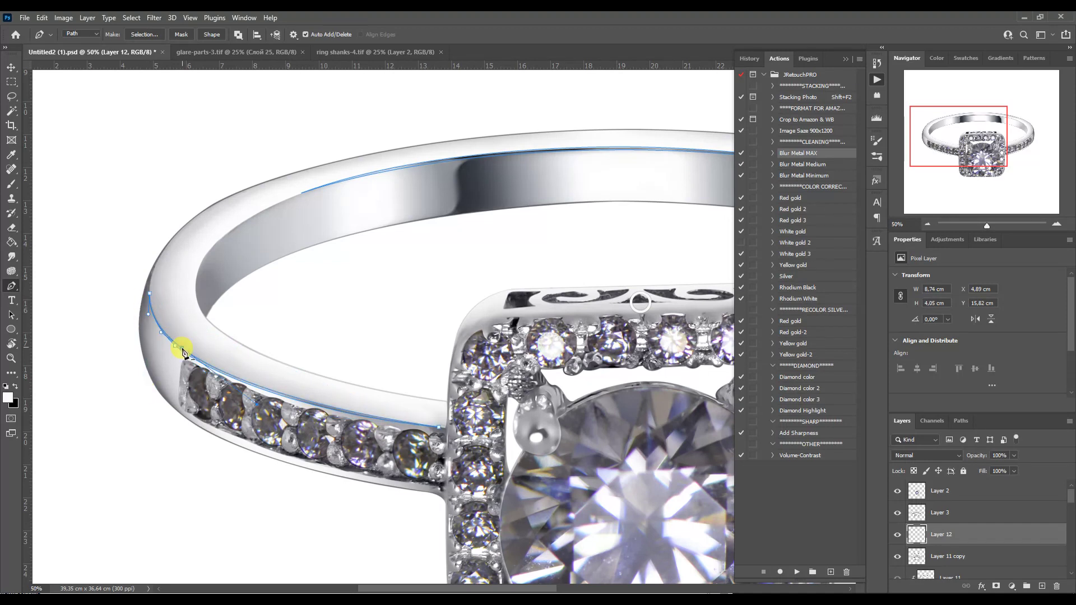
Load the crescent paths as a selection, paint dark grey edge shadows on Layer 12 with a soft 600 px brush, and deselect.
left_click(961, 421)
key("ctrl+Return")
key("b")
key("bracketright")
key("bracketright")
key("bracketright")
key("bracketright")
scroll(149, 173, "left", 4)
scroll(283, 373, "right", 5)
key("ctrl+d")
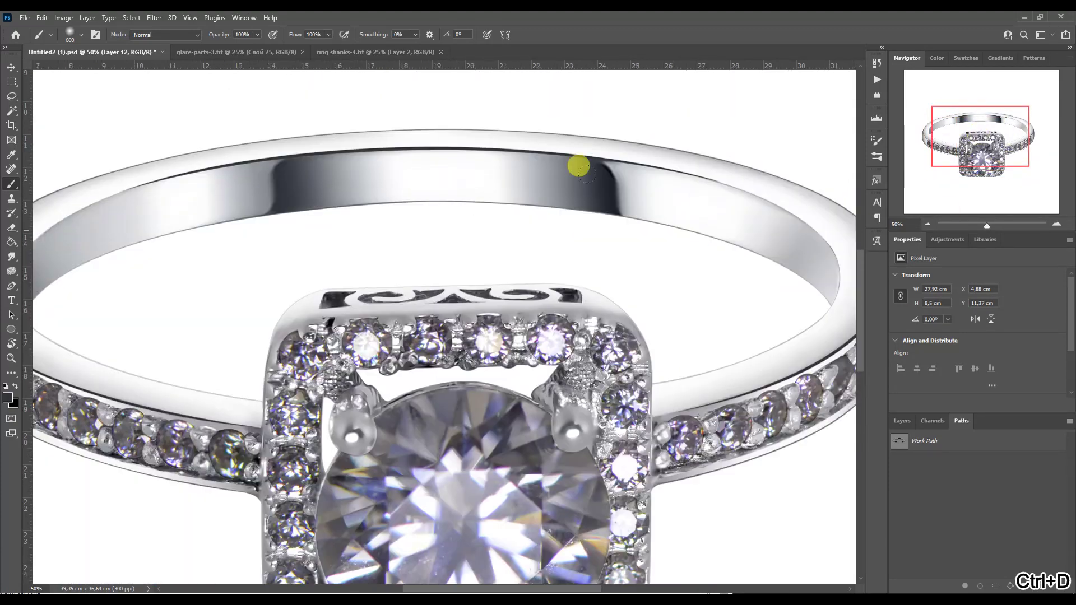
Soften the edge shadows on Layer 12 with a 1.2-pixel Gaussian Blur.
left_click(156, 18)
mouse_move(168, 157)
left_click(321, 203)
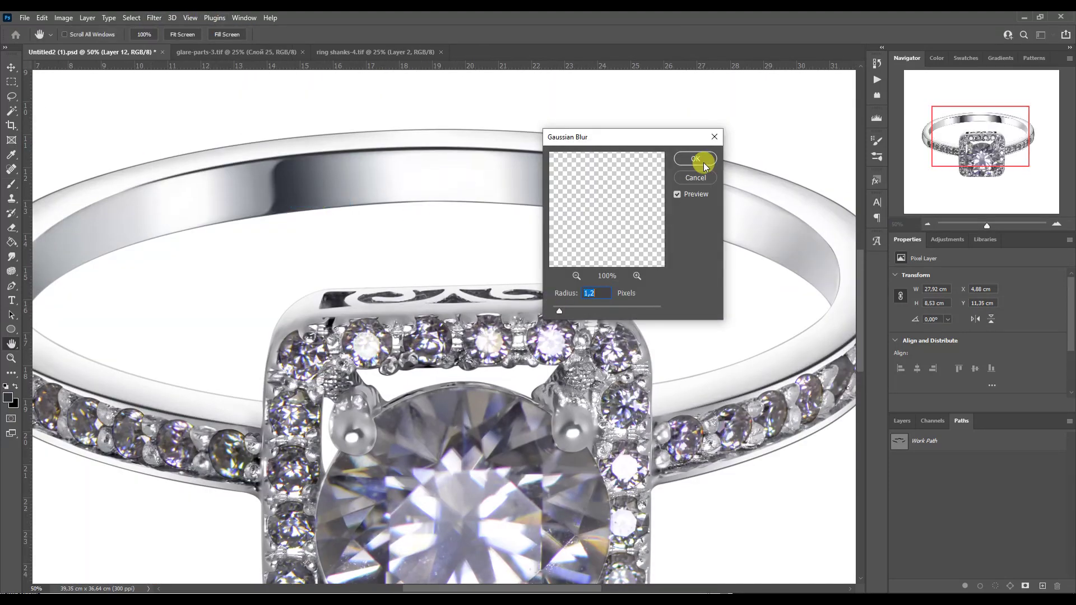
left_click(695, 159)
Duplicate Layer 11 copy and clip the duplicate to the original as a clipping mask.
key("ctrl+minus")
key("ctrl+minus")
key("v")
left_click(901, 421)
left_click_drag(911, 512, 914, 564)
key("ctrl+j")
key("ctrl+alt+g")
Paint a thin dark edge line along the inner band's lower edge on Layer 11 copy 2 with a small soft brush.
left_click(1057, 224)
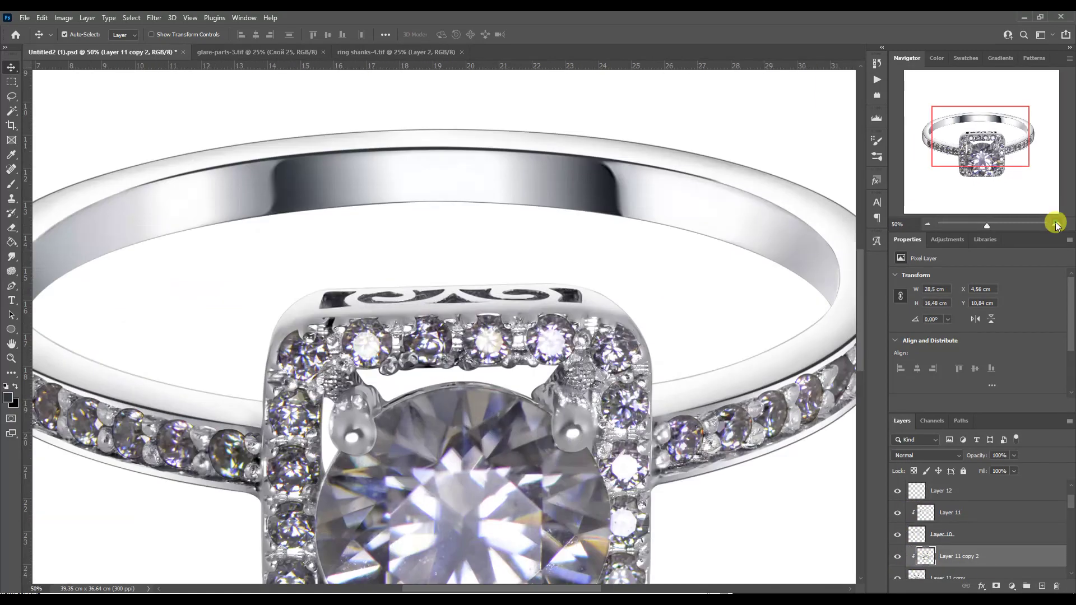
key("ctrl+plus")
key("b")
scroll(493, 255, "left", 5)
key("bracketleft")
scroll(266, 374, "right", 15)
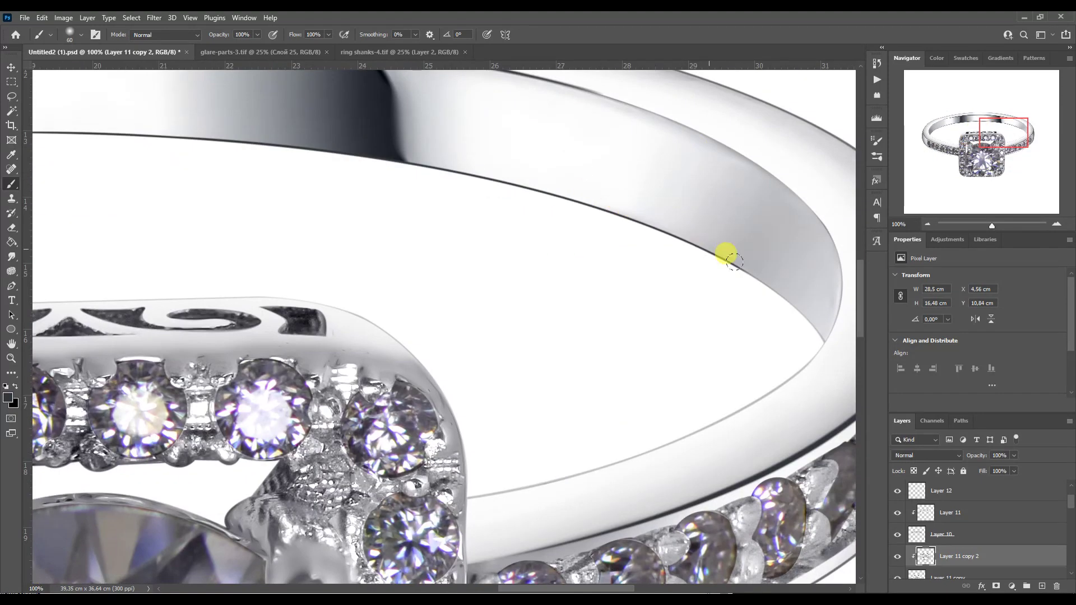
key("ctrl+minus")
key("ctrl+minus")
key("ctrl+minus")
key("ctrl+minus")
key("ctrl+plus")
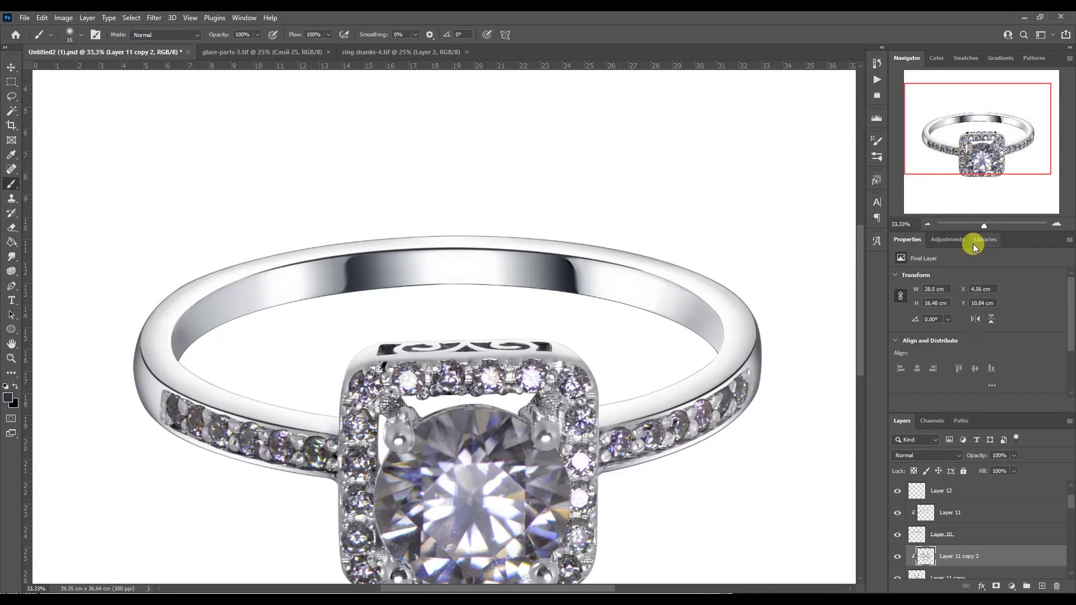
key("ctrl+plus")
scroll(949, 553, "up", 2)
left_click(915, 513)
left_click(914, 512, "ctrl")
key("v")
left_click(499, 432)
left_click(220, 554)
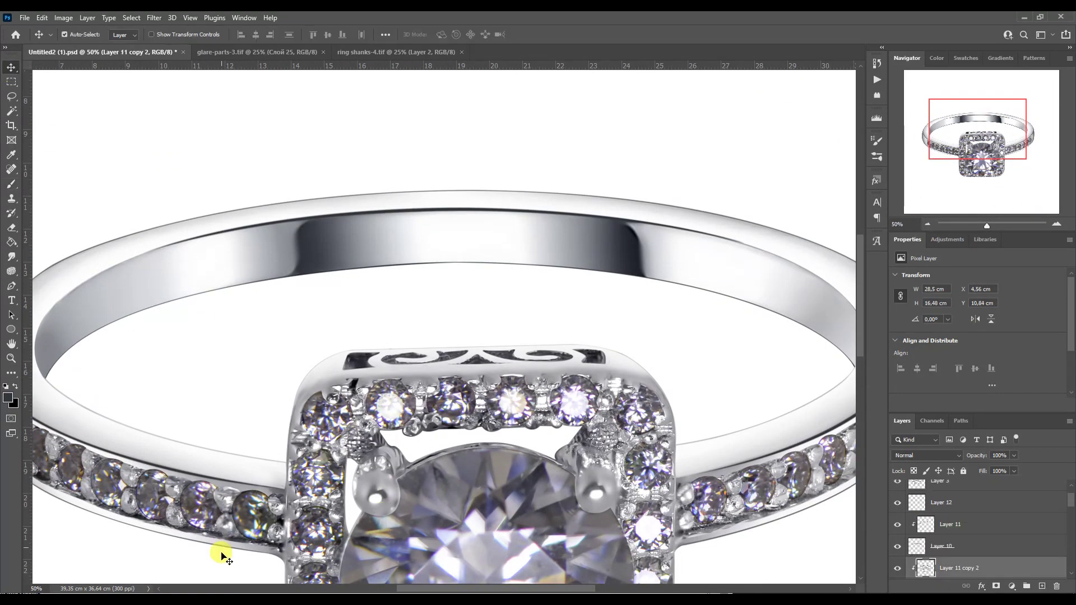
Copy a polished metal ball from casties and krapan.tif into the ring document and fit it over the center stone's upper-left prong.
left_click_drag(949, 114, 950, 136)
left_click(928, 223)
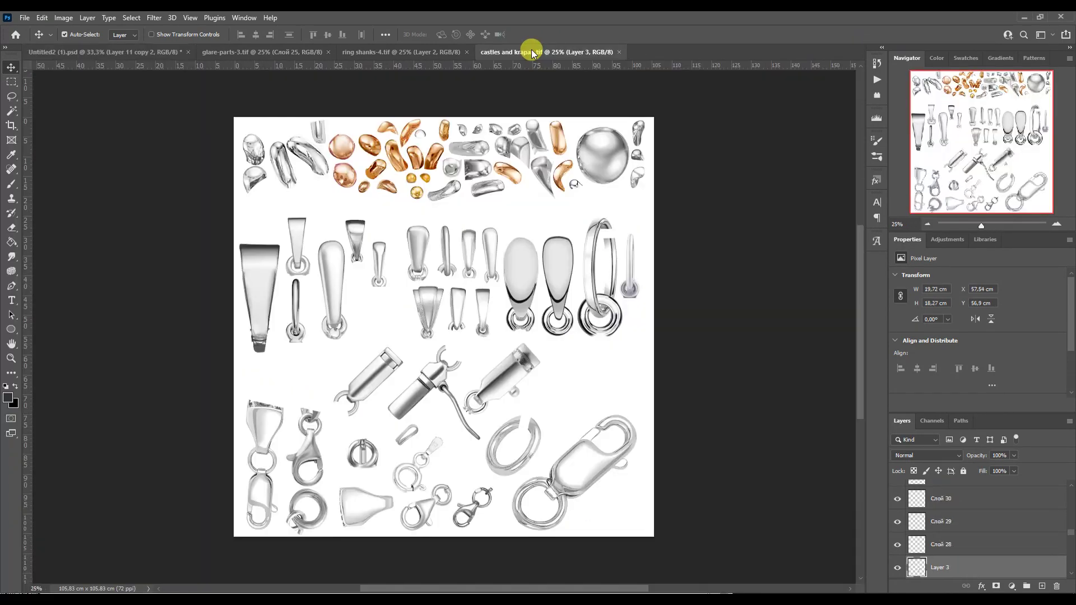
left_click_drag(575, 170, 392, 365)
key("ctrl+t")
left_click_drag(444, 389, 430, 369)
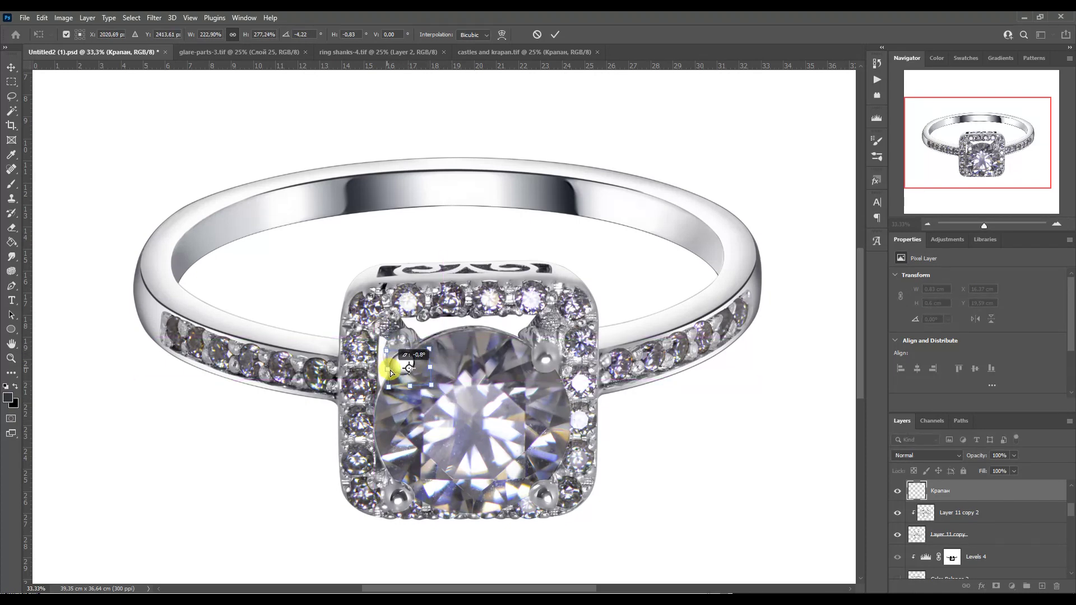
key("Return")
Duplicate the prong ball, flip it horizontally and place it over the upper-right prong.
key("ctrl+j")
key("ctrl+t")
right_click(424, 359)
left_click(454, 343)
left_click_drag(410, 355, 551, 358)
key("Return")
Duplicate the prong ball onto the lower-left prong, flipping and transforming it to fit.
left_click(408, 355)
left_click_drag(408, 355, 413, 493)
key("ctrl+t")
right_click(406, 493)
left_click(443, 479)
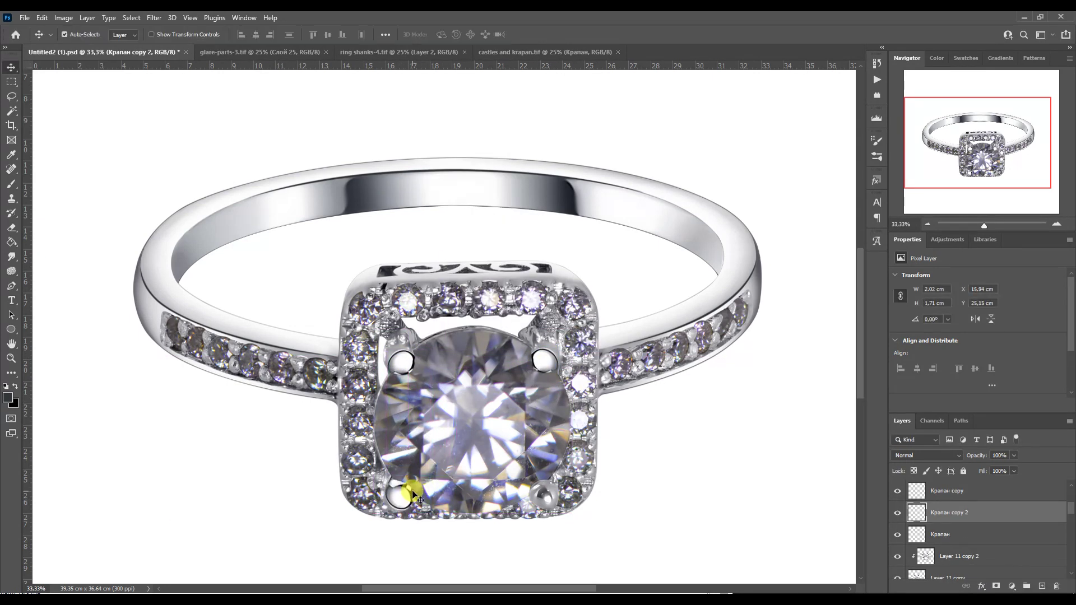
right_click(388, 501)
left_click(422, 330)
mouse_move(387, 499)
left_mouse_down()
mouse_move(409, 496)
mouse_move(379, 513)
left_mouse_up()
key("Return")
Place a mirrored duplicate of the lower-left prong ball over the lower-right prong.
key("ctrl+alt+t")
right_click(412, 473)
left_click(421, 479)
left_click_drag(423, 501, 551, 491)
key("Return")
Merge the prong ball layers into one and hide the result with a black layer mask.
left_click(930, 490)
left_click(942, 556, "shift")
key("ctrl+e")
left_click(996, 586)
key("ctrl+i")
Paint white on the layer mask to reveal the new metal balls on all four center prongs.
left_click(11, 184)
left_click(1056, 224)
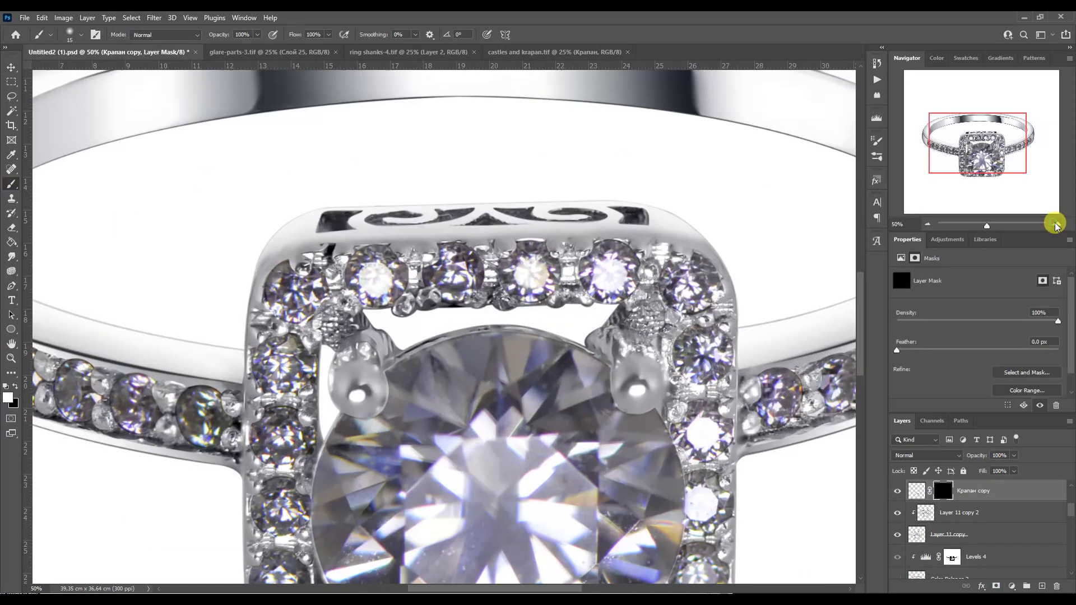
left_click(1057, 224)
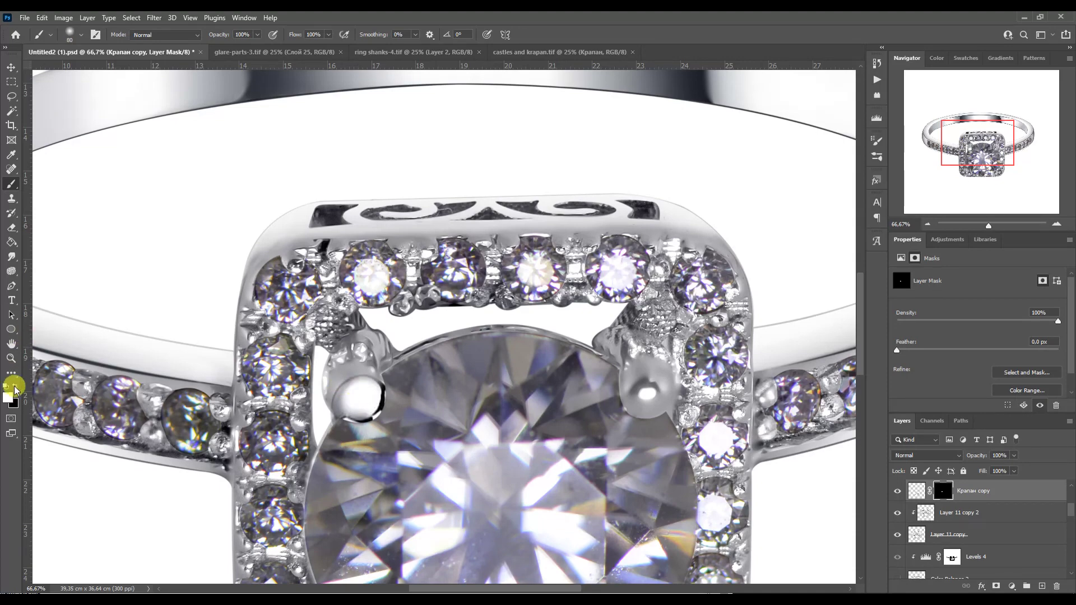
key("x")
key("bracketright")
key("bracketright")
left_click_drag(634, 420, 645, 411)
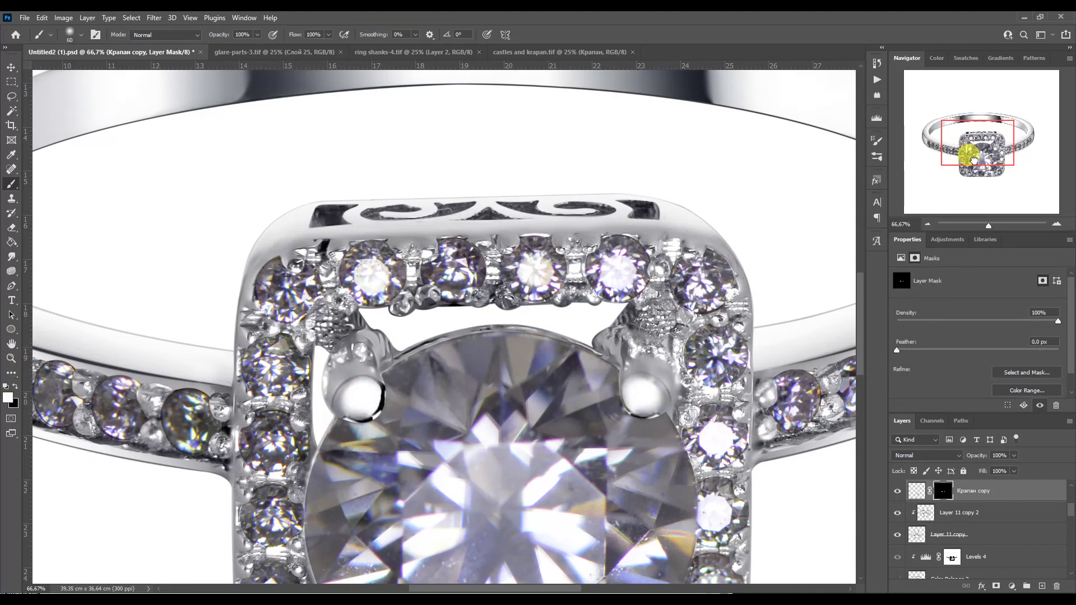
left_click_drag(974, 161, 966, 185)
left_click_drag(435, 394, 444, 383)
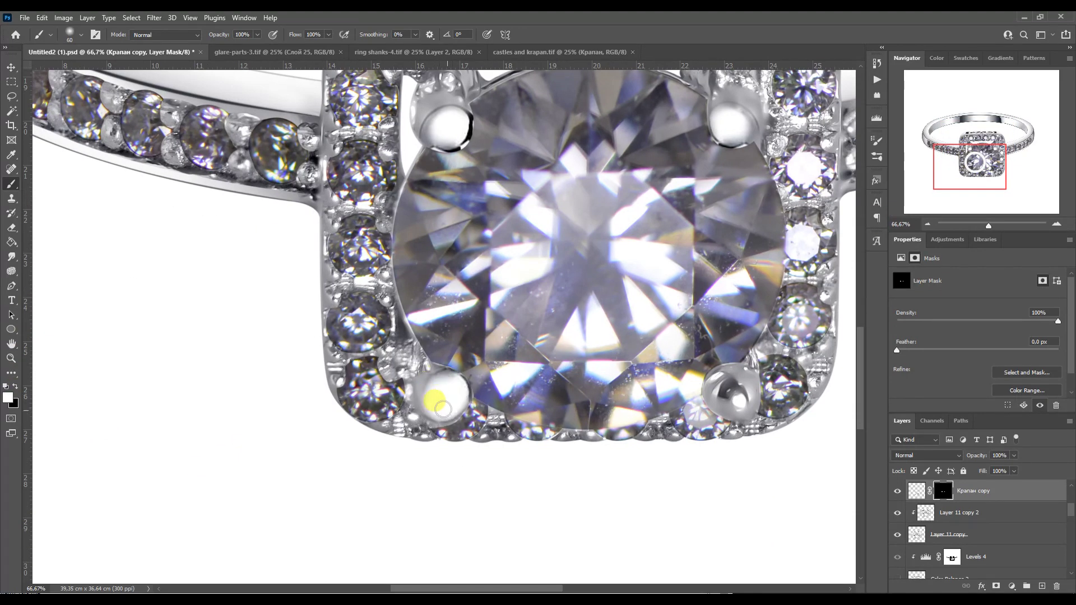
left_click_drag(969, 167, 983, 167)
left_click_drag(569, 384, 598, 388)
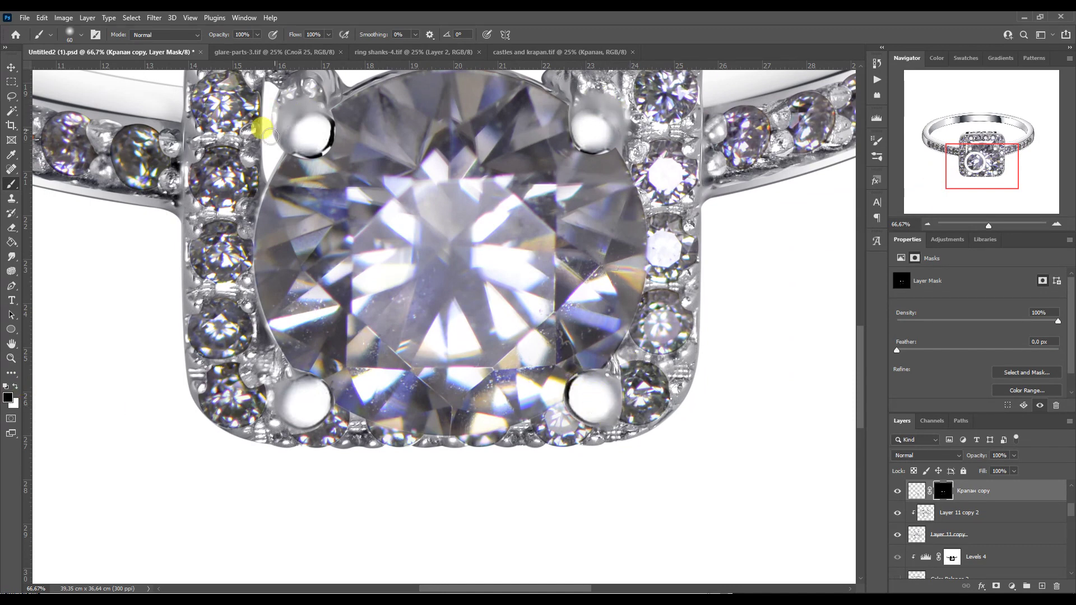
Blend the dark prong ball edges with the Mixer Brush and merge the prong layer with Layer 11 copy 2 and Layer 11 copy.
left_click(919, 494)
key("shift+b")
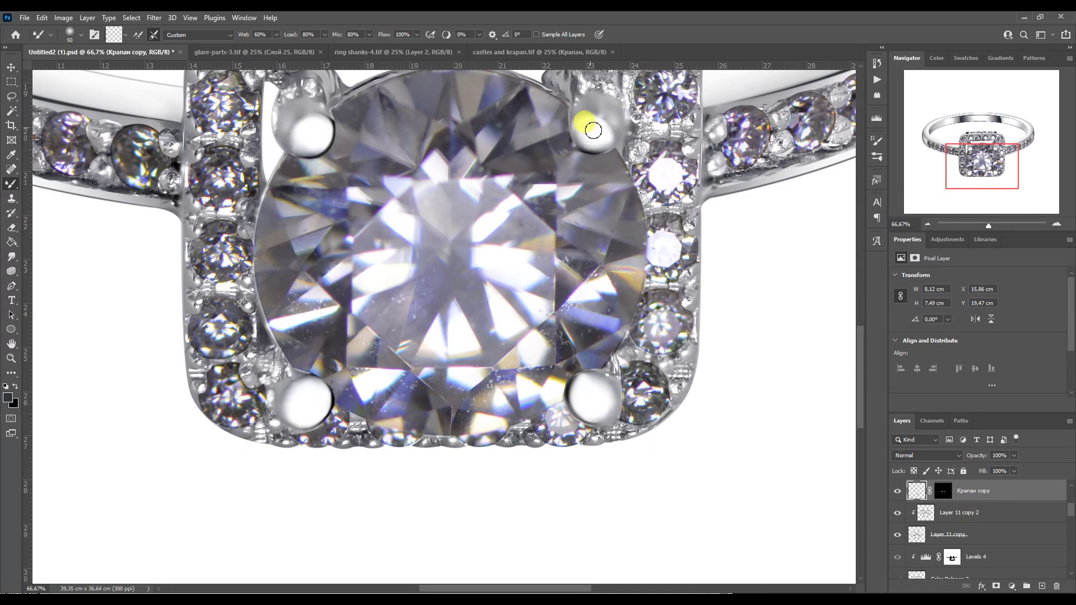
key("ctrl+minus")
key("ctrl+minus")
key("ctrl+minus")
left_click(923, 526, "shift")
key("ctrl+e")
Smooth the center prongs and the halo metal around them with the Mixer Brush at 100% zoom.
key("ctrl+1")
mouse_move(573, 250)
left_mouse_down()
mouse_move(557, 264)
mouse_move(550, 250)
left_mouse_up()
scroll(549, 250, "right", 10)
mouse_move(527, 331)
left_mouse_down()
mouse_move(534, 338)
mouse_move(524, 302)
left_mouse_up()
scroll(527, 310, "down", 10)
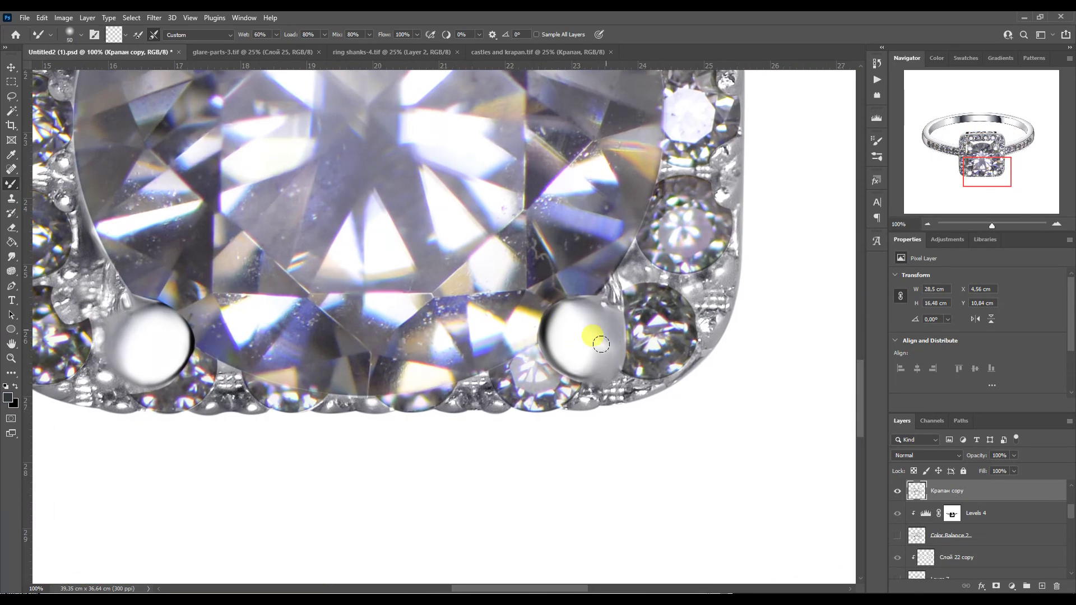
scroll(513, 276, "left", 7)
left_click_drag(513, 276, 511, 281)
Smooth the metal rim around the right shoulder's side stones with a small Mixer Brush.
left_click(927, 224)
left_click(1057, 224)
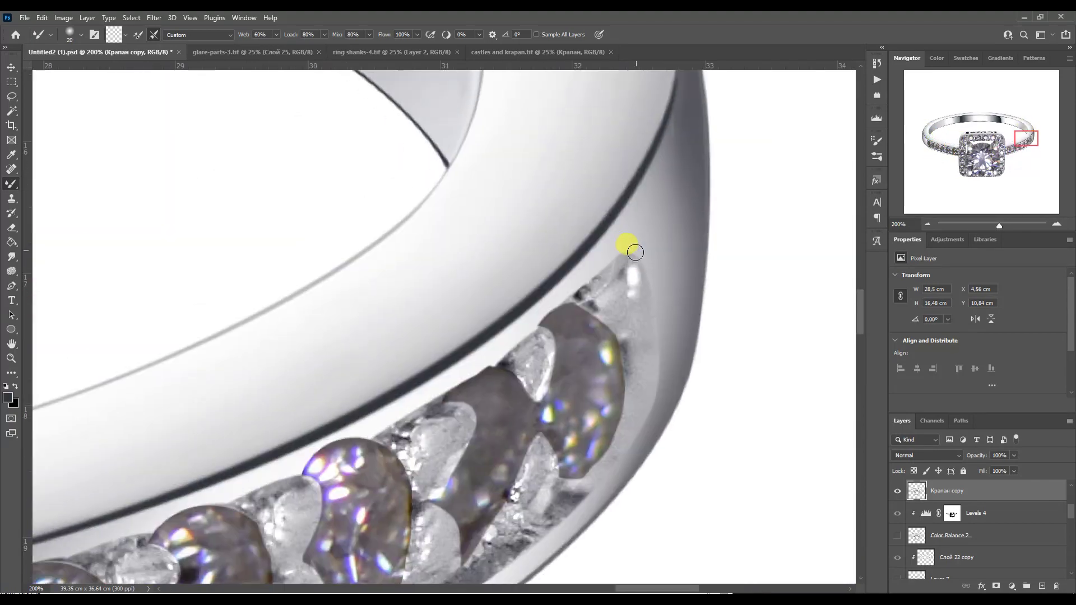
left_click_drag(653, 287, 655, 360)
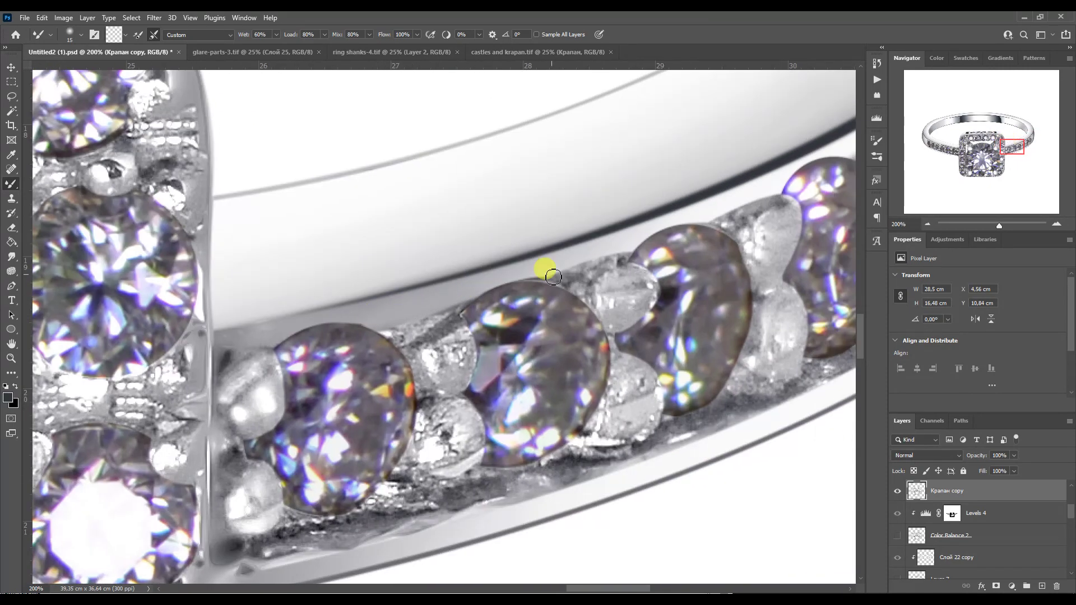
Smooth the metal rim around the left shoulder's side stones with a small Mixer Brush.
scroll(694, 229, "left", 15)
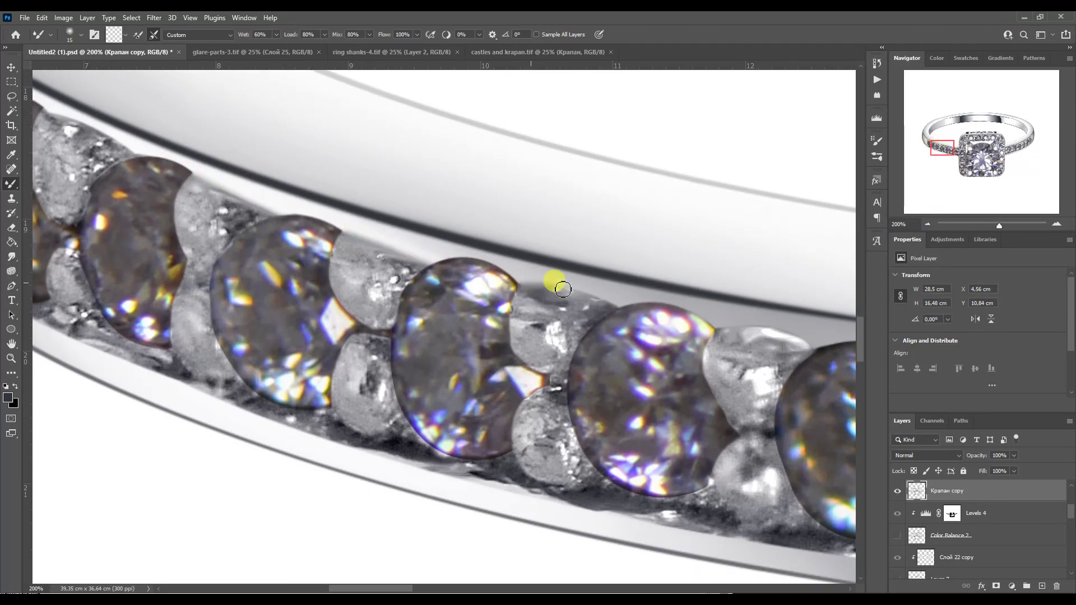
scroll(755, 301, "left", 3)
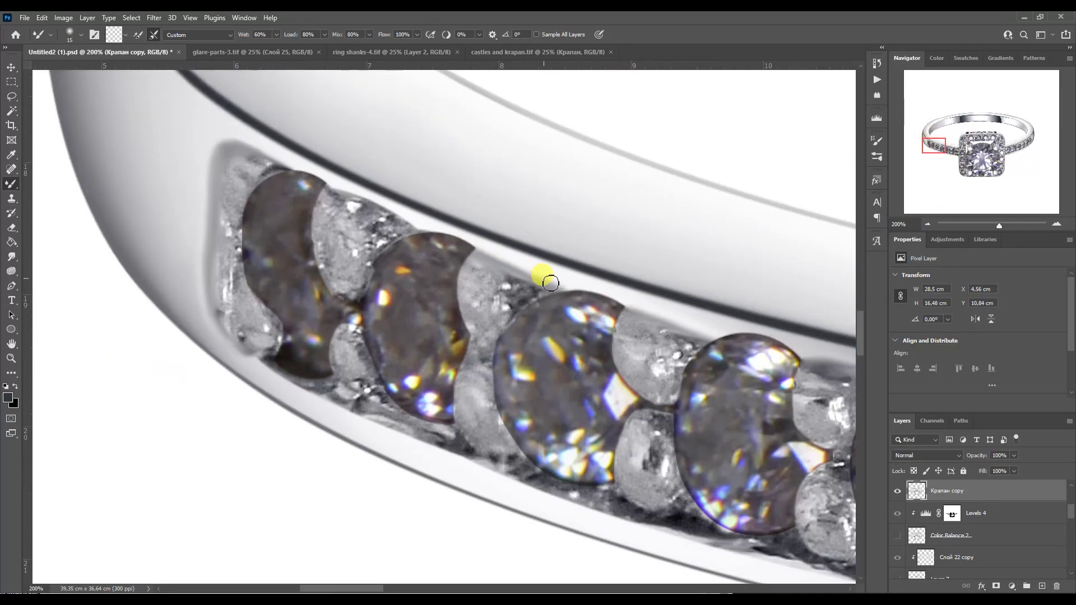
left_click_drag(283, 384, 414, 215)
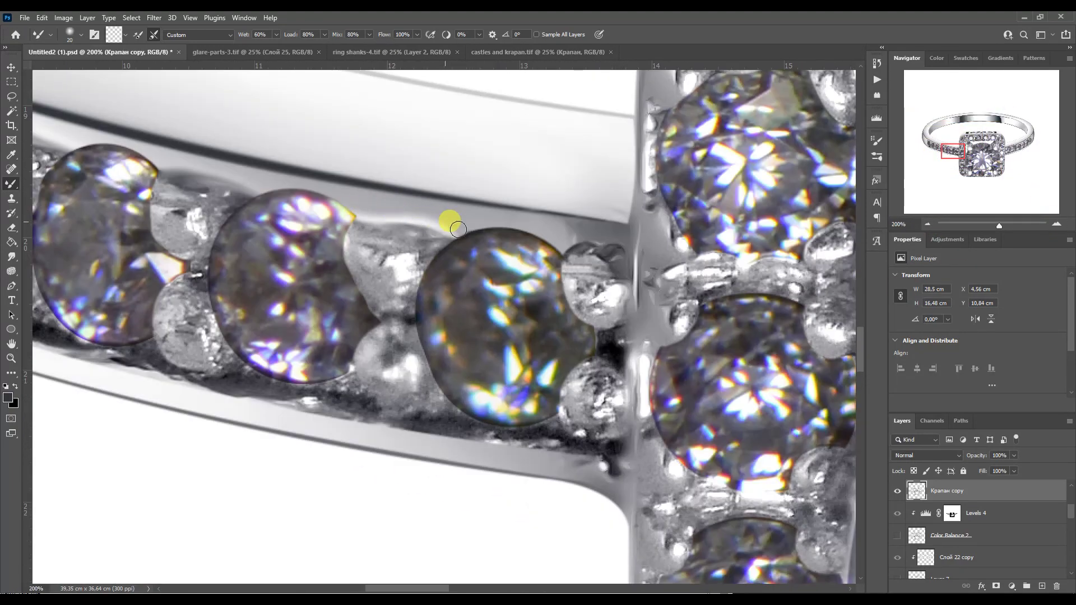
left_click(928, 223)
left_click(927, 224)
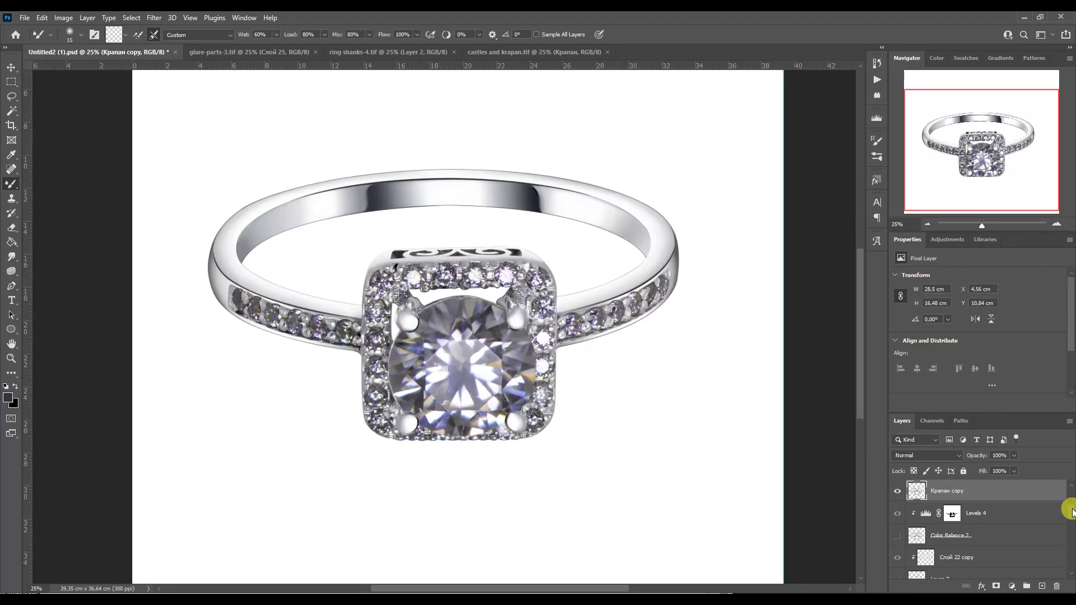
Open the Stamp file from the product parts folder and copy the silver crown, 750 and leopard-head hallmarks above Layer 12.
scroll(1057, 493, "down", 3)
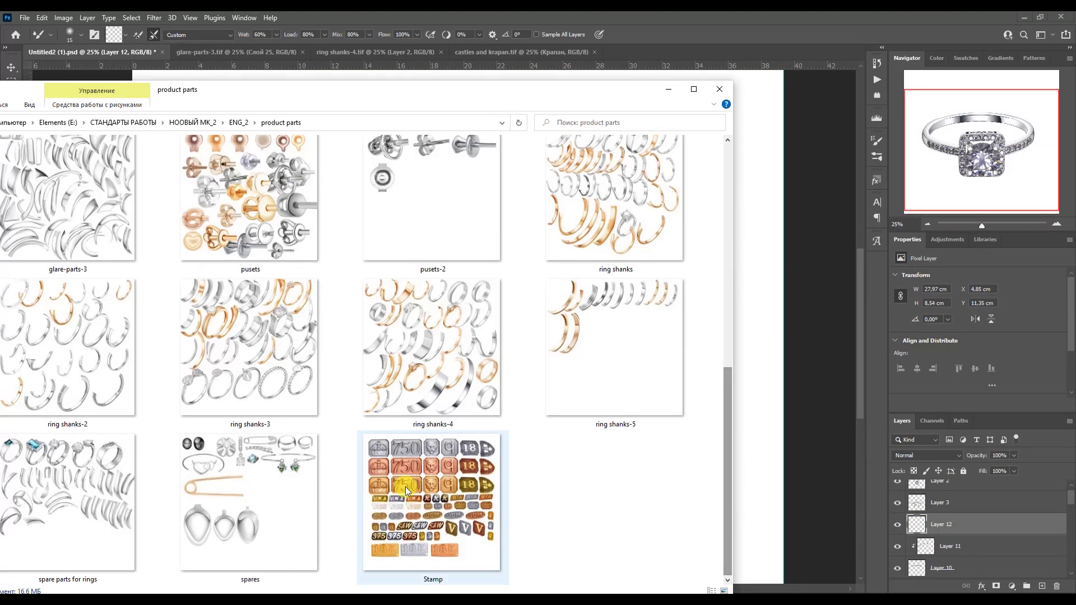
double_click(406, 492)
key("v")
left_click(289, 171)
left_click(445, 178, "shift")
left_click_drag(293, 175, 456, 185)
Scale and arrange the hallmarks across the inner band, with the crown on the left, 750 centered and the leopard head on the right.
left_click(987, 140)
left_click_drag(986, 140, 978, 119)
left_click_drag(456, 232, 408, 240)
key("ctrl+t")
key("Return")
left_click_drag(532, 234, 513, 235)
left_click_drag(589, 234, 670, 241)
key("ctrl+t")
key("Return")
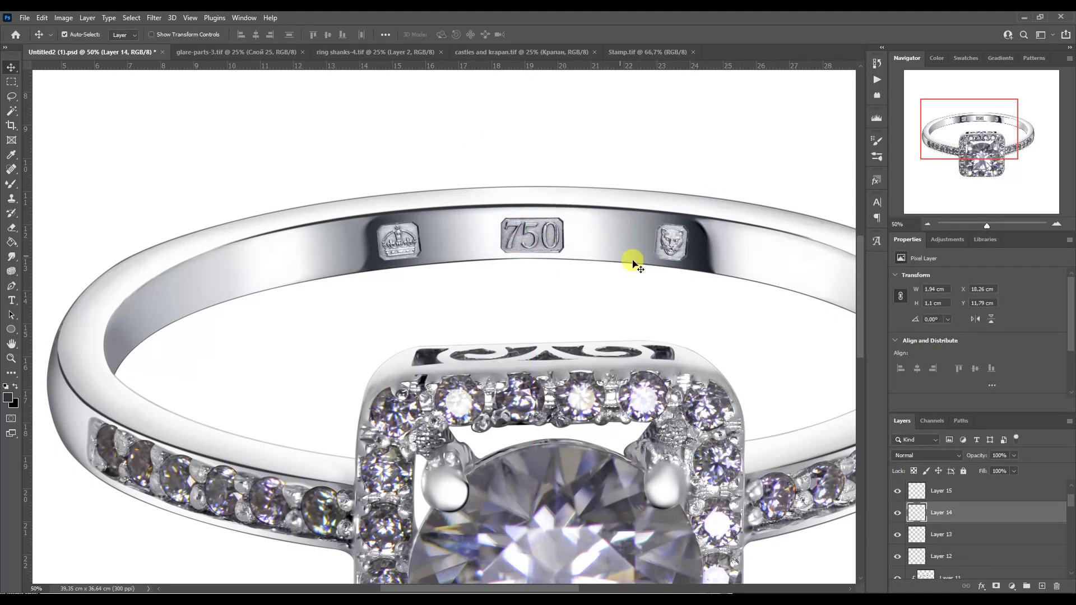
left_click_drag(514, 235, 531, 235)
Reduce the hallmarks' opacity, setting the crown to 66% and the leopard head to 75%, and also lowering the 750 stamp.
left_click(941, 490)
left_click(547, 236)
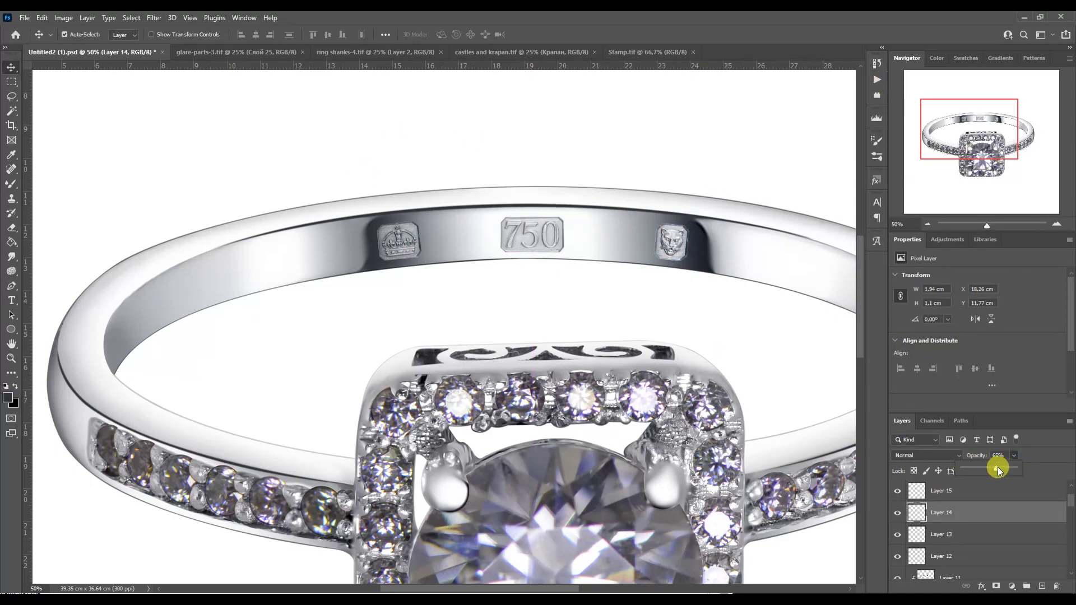
left_click(671, 241)
left_click(927, 225)
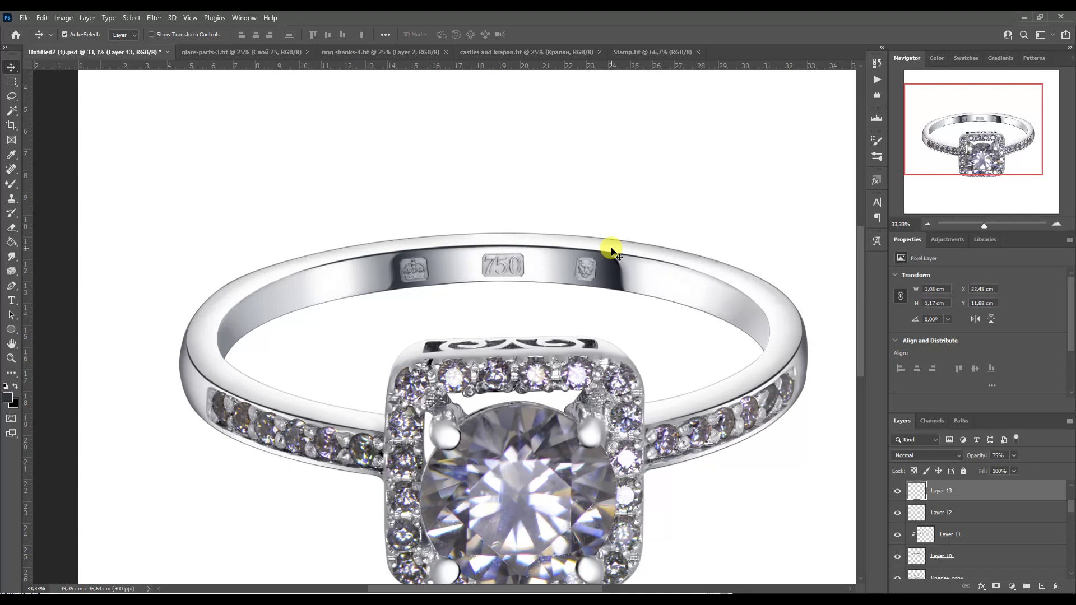
Enlarge the three hallmarks together and reposition them evenly on the inner band.
left_click(420, 271)
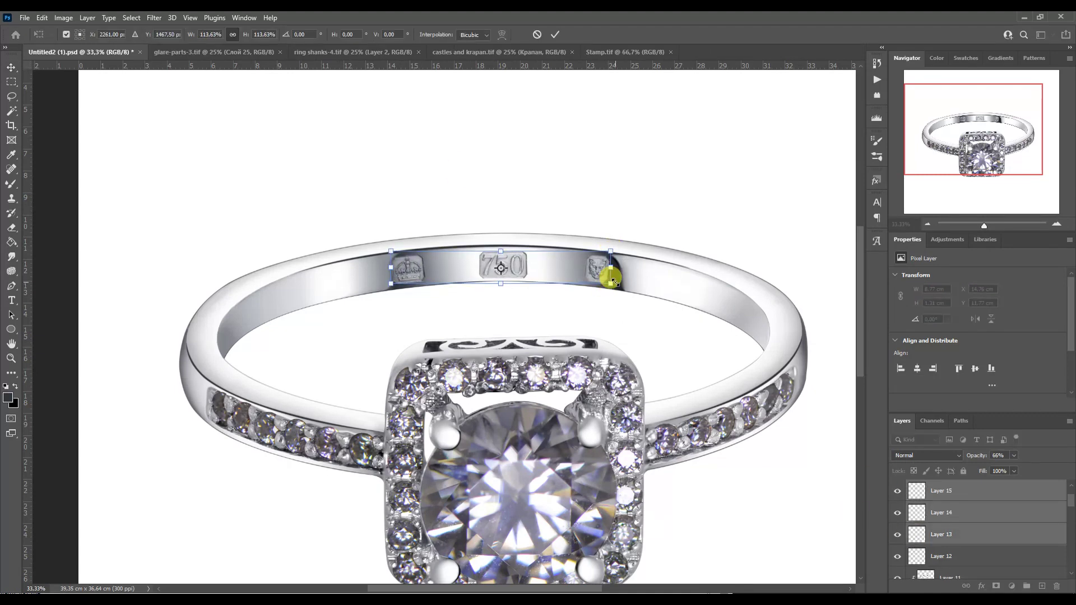
left_click(524, 268)
left_click(601, 270)
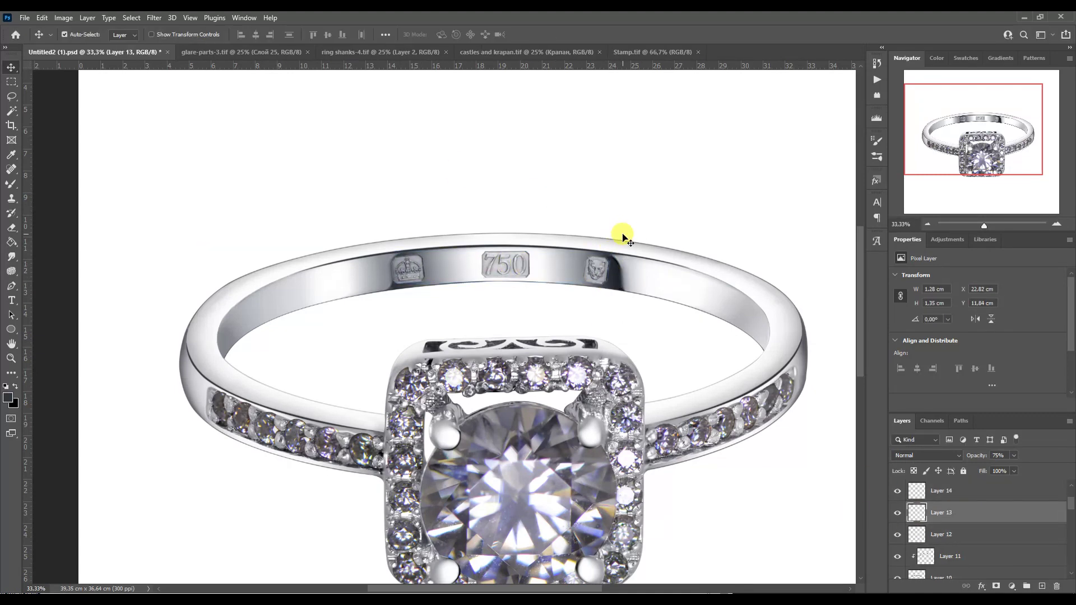
left_click_drag(405, 271, 450, 278)
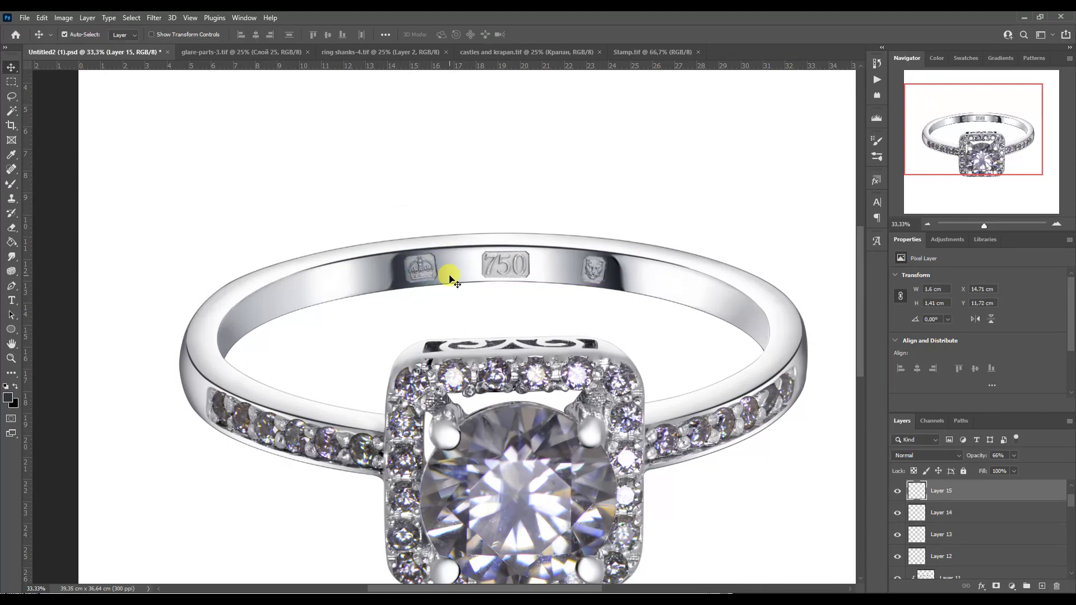
Open diamond.tif from the stones folder inside ENG_2 in Photoshop.
left_click(928, 224)
key("alt+Tab")
left_click(421, 109)
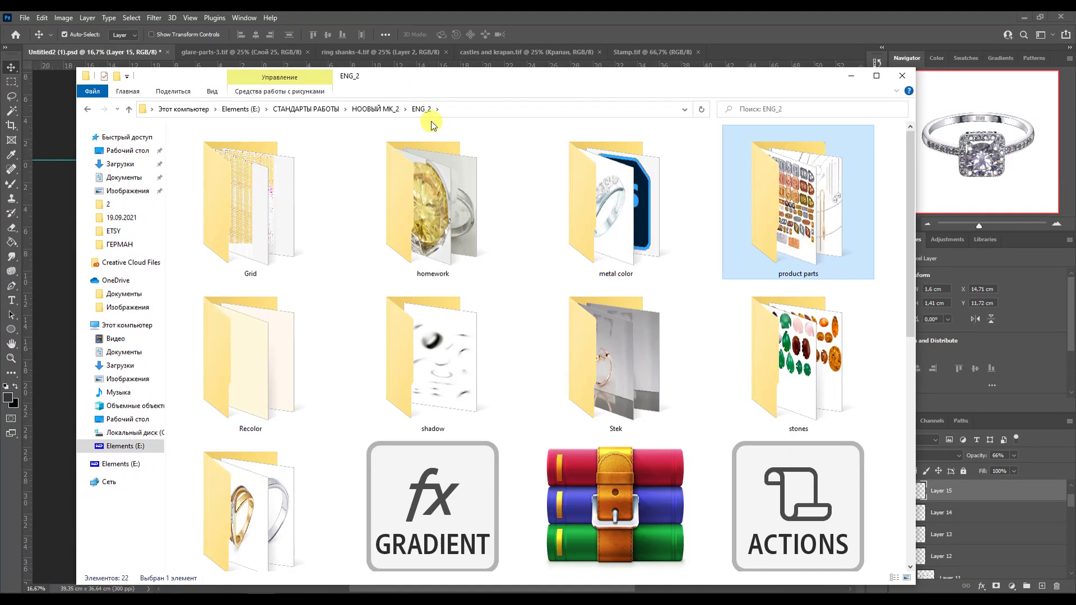
double_click(456, 134)
double_click(532, 414)
left_click_drag(163, 426, 729, 54)
Fit a pale oval diamond from diamond.tif over the center stone, clip it to Layer 2 and hide it.
left_click_drag(661, 548, 488, 408)
key("ctrl+t")
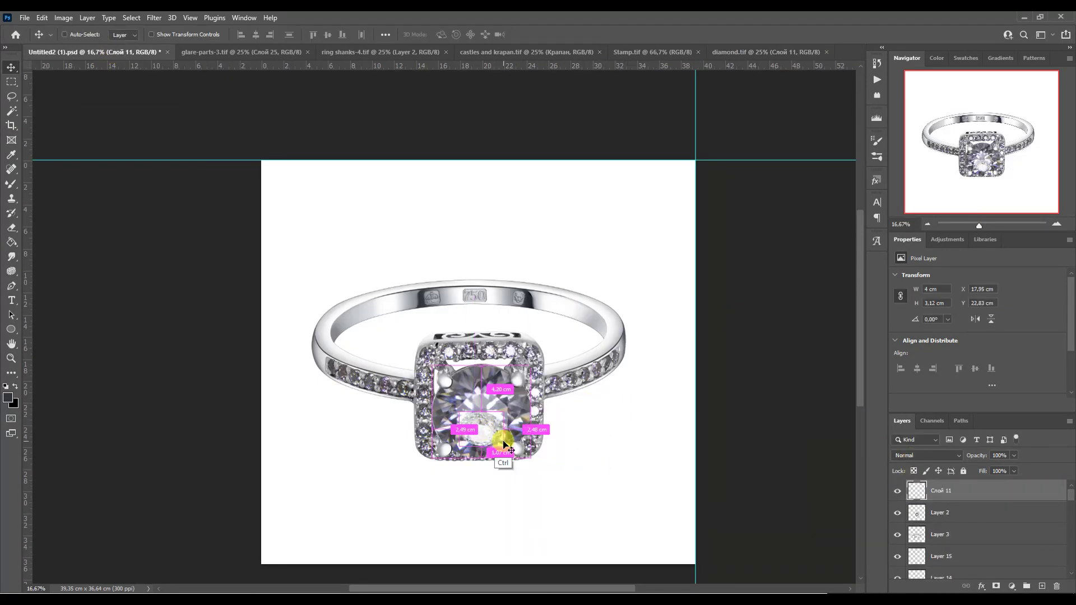
left_click_drag(505, 457, 530, 365)
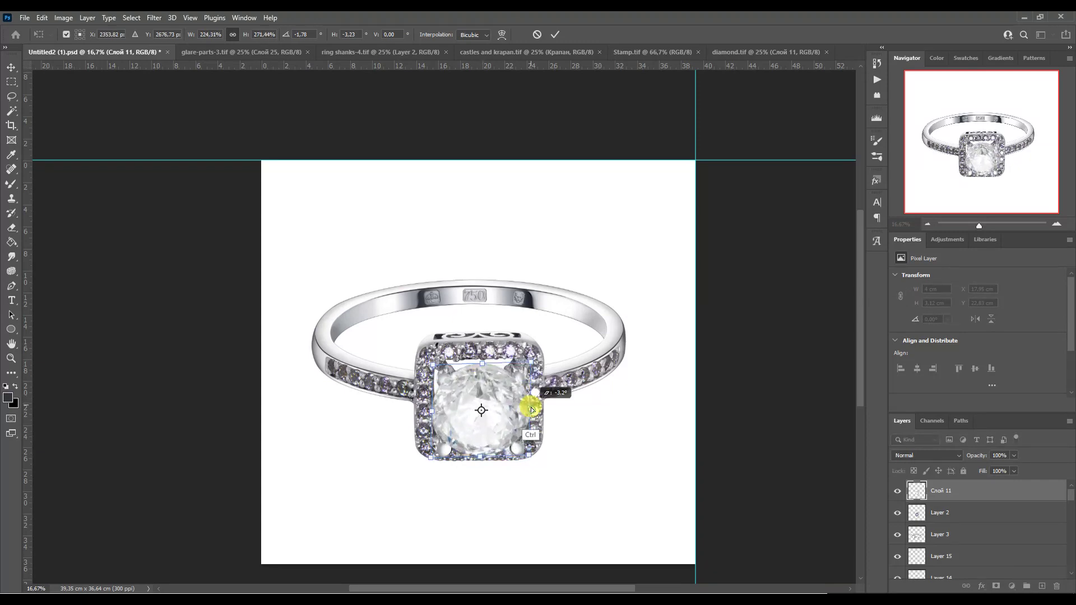
double_click(493, 413)
left_click(921, 505, "alt")
Fit the small blue-faceted round diamond from diamond.tif over the center stone at about 9.1 × 9 cm and clip it.
left_click(764, 56)
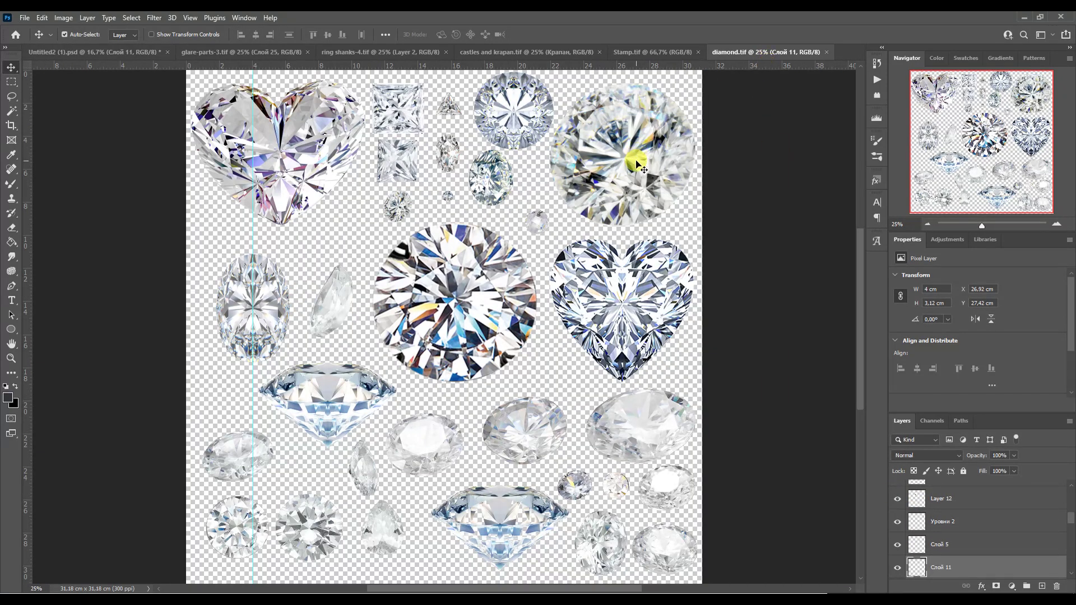
left_click_drag(232, 518, 228, 427)
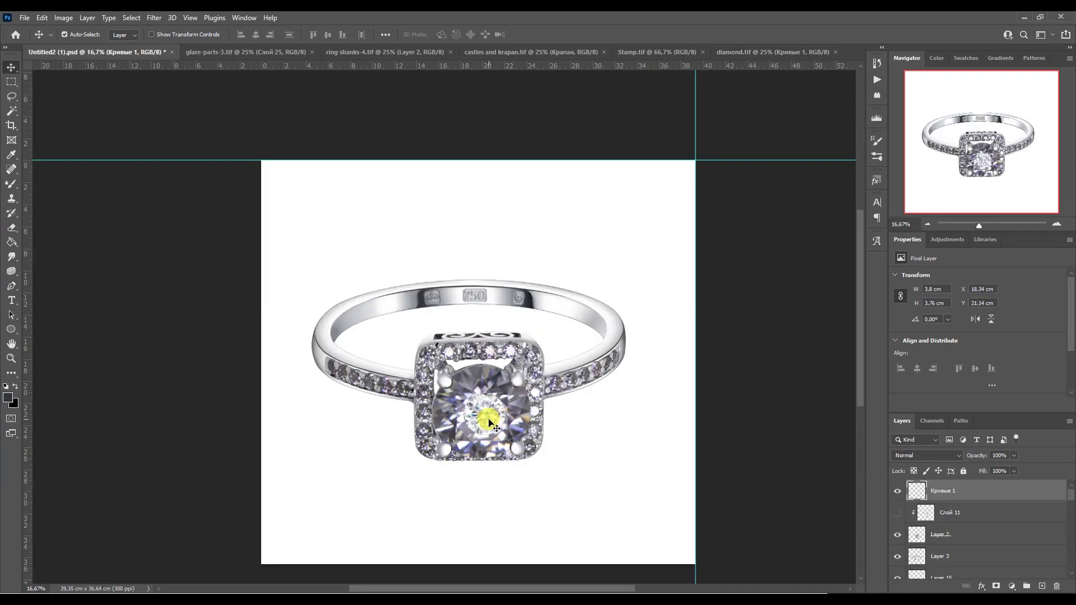
left_click_drag(445, 427, 430, 467)
key("Return")
key("ctrl+alt+g")
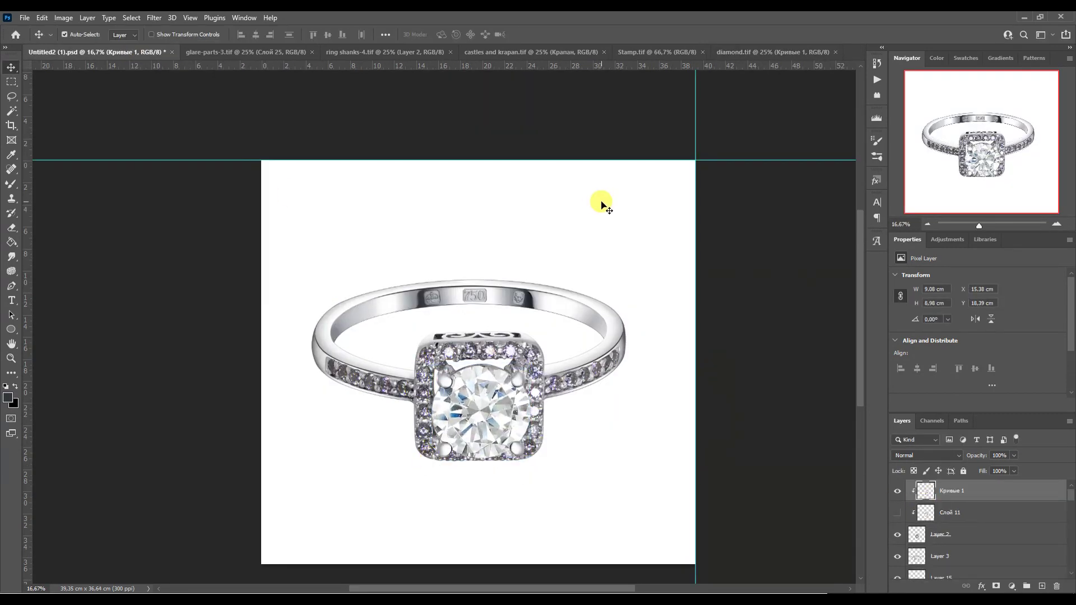
Copy the large multicolored round diamond from diamond.tif over the center stone and scale it to about 9.5 × 9.25 cm.
key("ctrl+shift+Tab")
left_click_drag(462, 283, 486, 399)
key("ctrl+t")
left_click_drag(544, 364, 535, 335)
key("Return")
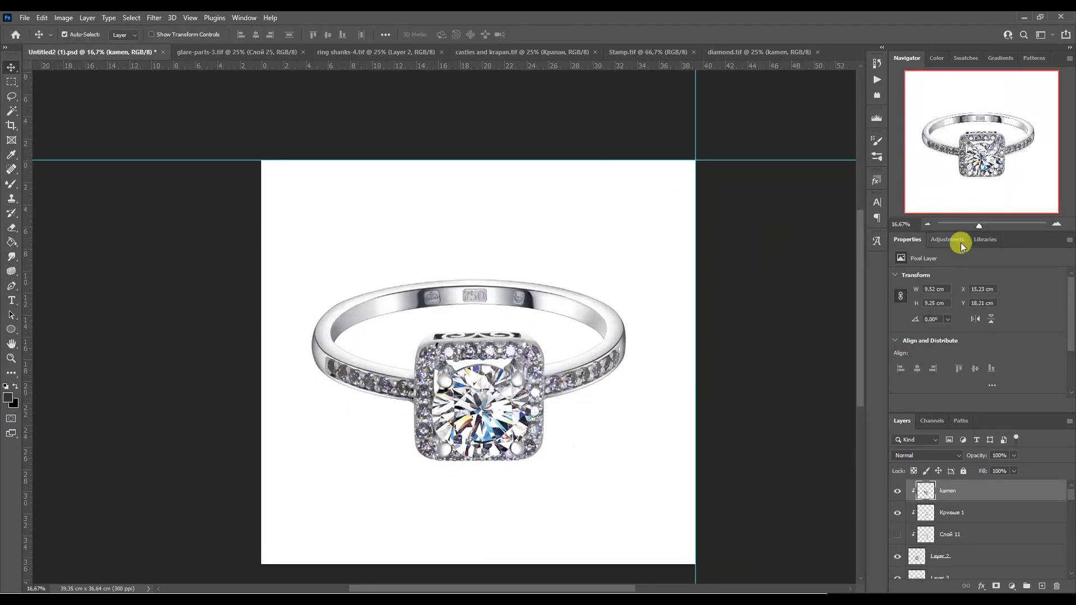
Hide the kamen and Кривые 1 center-stone versions and show the pale Слой 11 stone instead.
left_click(1057, 223)
left_click(897, 512)
left_click(897, 534)
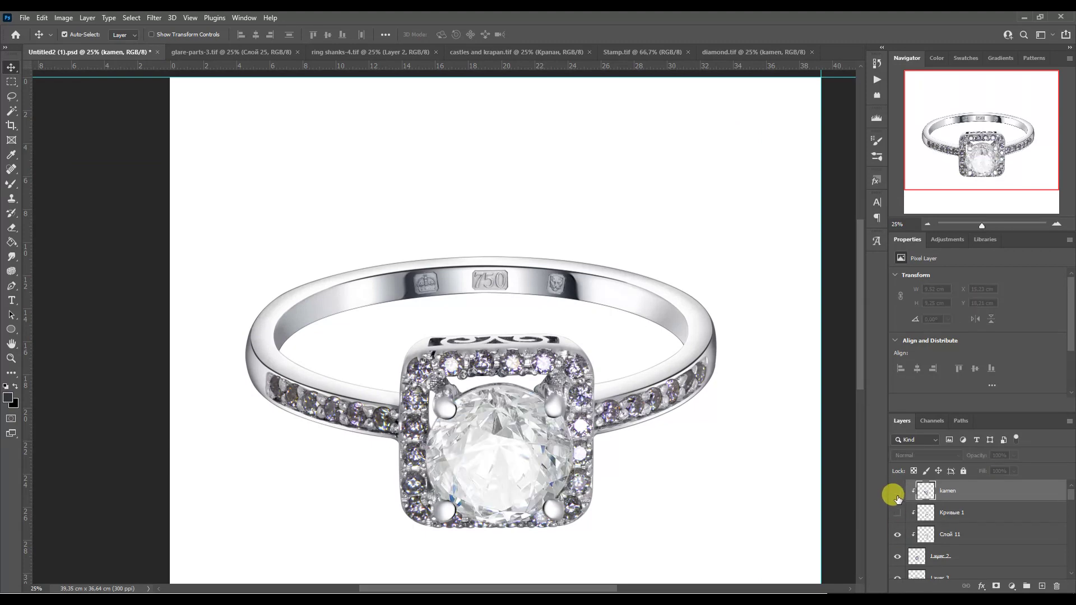
left_click(722, 52)
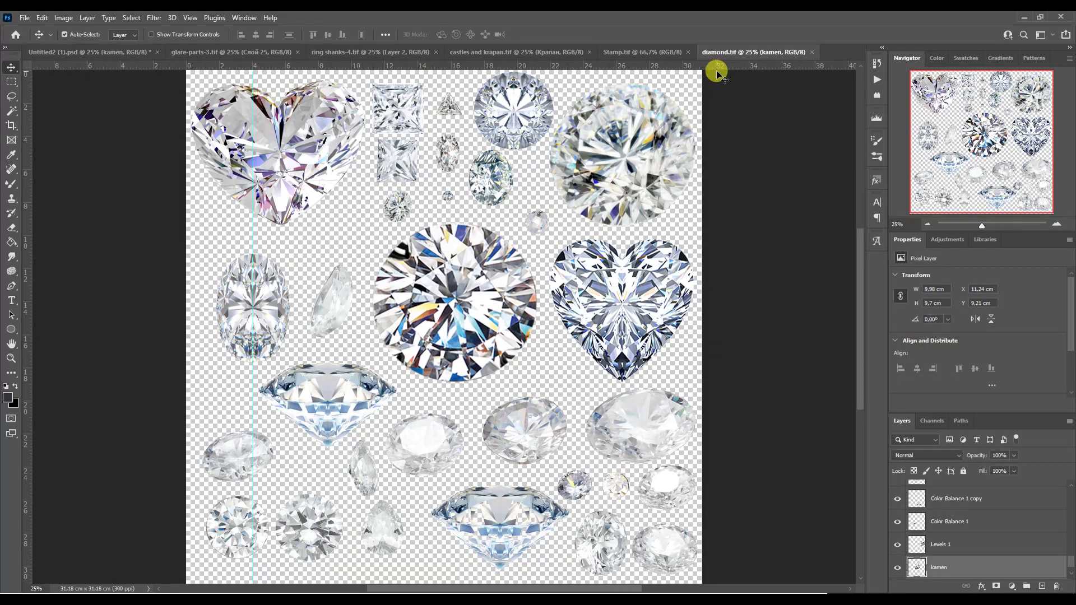
key("ctrl+e")
left_click_drag(698, 138, 648, 442)
key("ctrl+t")
key("Escape")
key("ctrl+z")
Copy a small round diamond from diamond.tif onto the ring's right shoulder, clip it to Layer 3 and scale it to a stone there.
key("ctrl+shift+Tab")
left_click_drag(637, 276, 639, 432)
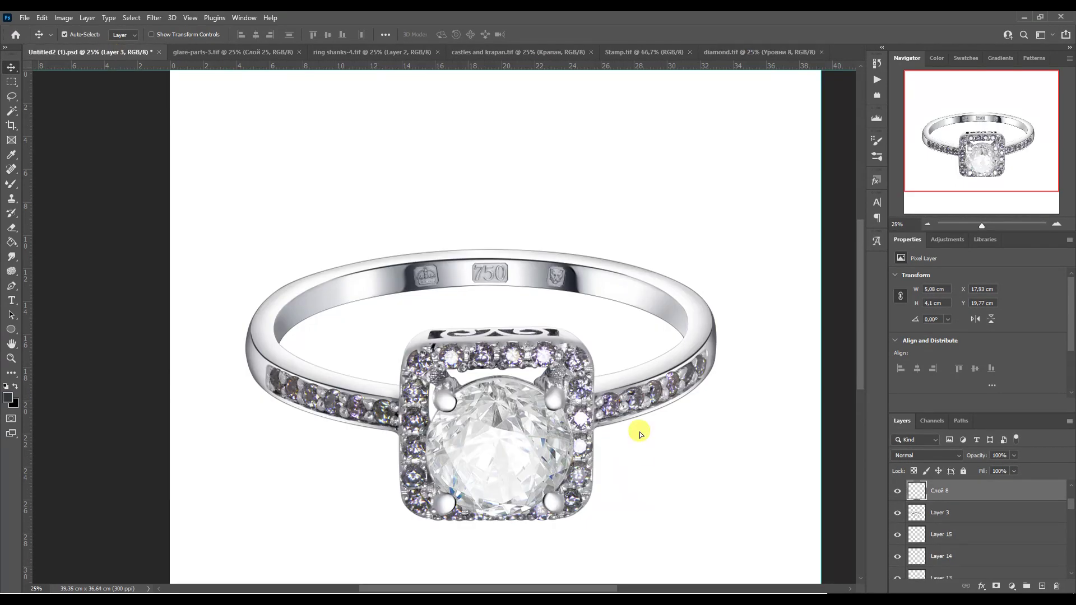
key("ctrl+plus")
key("ctrl+plus")
key("ctrl+plus")
scroll(449, 280, "right", 5)
key("ctrl+t")
left_click_drag(629, 123, 502, 198)
key("Return")
Duplicate the small diamond over the remaining stones of the right shoulder, fitting each copy to its setting.
key("ctrl+t")
mouse_move(470, 231)
left_mouse_down()
mouse_move(458, 247)
mouse_move(480, 240)
left_mouse_up()
key("Return")
left_click_drag(413, 260, 293, 280)
key("ctrl+alt+t")
key("Return")
Copy a right-shoulder diamond onto the innermost stone of the left shoulder and transform it to fit.
scroll(600, 250, "down", 3)
left_click_drag(506, 312, 281, 319)
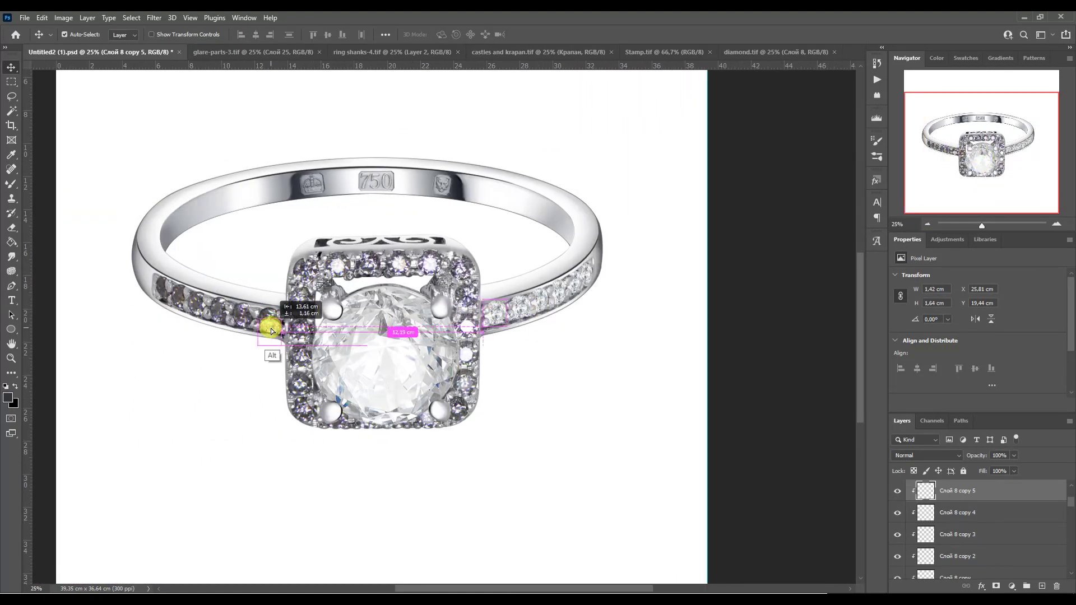
key("ctrl+t")
right_click(258, 312)
left_click(303, 570)
scroll(277, 323, "up", 3)
key("Return")
Duplicate the diamond outward along the left shoulder, resizing and rotating the copies to cover the remaining old stones.
left_click_drag(520, 291, 405, 278)
key("ctrl+t")
left_click_drag(412, 208, 432, 223)
key("Return")
left_click_drag(373, 272, 229, 216)
key("ctrl+t")
left_click_drag(236, 163, 267, 237)
key("Return")
key("ctrl+t")
left_click_drag(310, 205, 313, 209)
key("Return")
key("ctrl+minus")
key("ctrl+minus")
key("ctrl+minus")
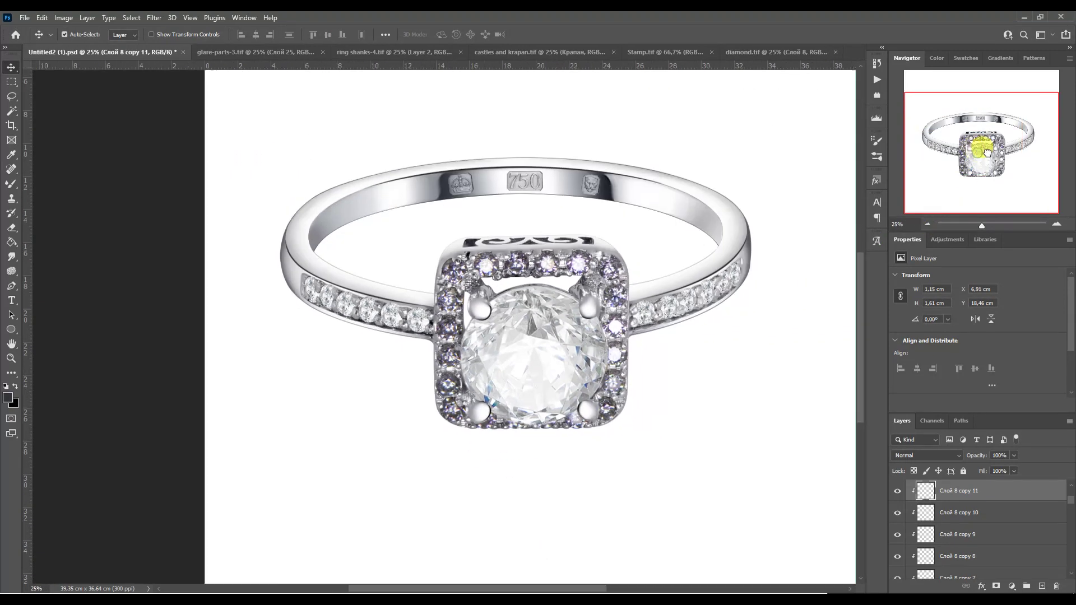
Try a pale diamond from diamond.tif on the halo's top row, scaled down to one stone.
left_click(1056, 224)
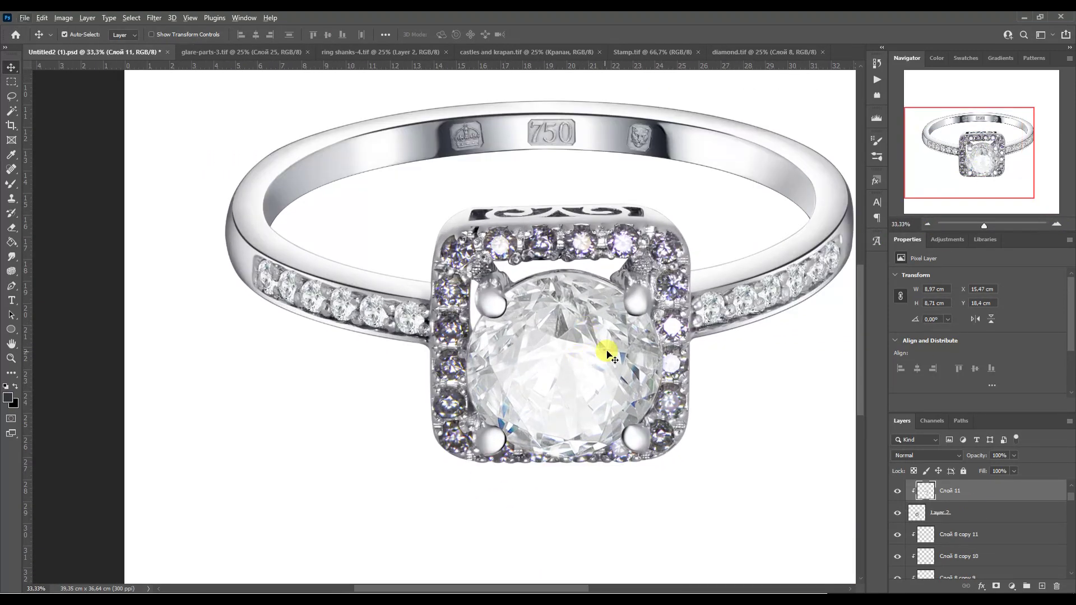
left_click(754, 51)
left_click_drag(423, 445, 548, 228)
left_click(907, 532)
key("ctrl+shift+Tab")
left_click_drag(677, 497, 569, 233)
scroll(494, 252, "up", 3)
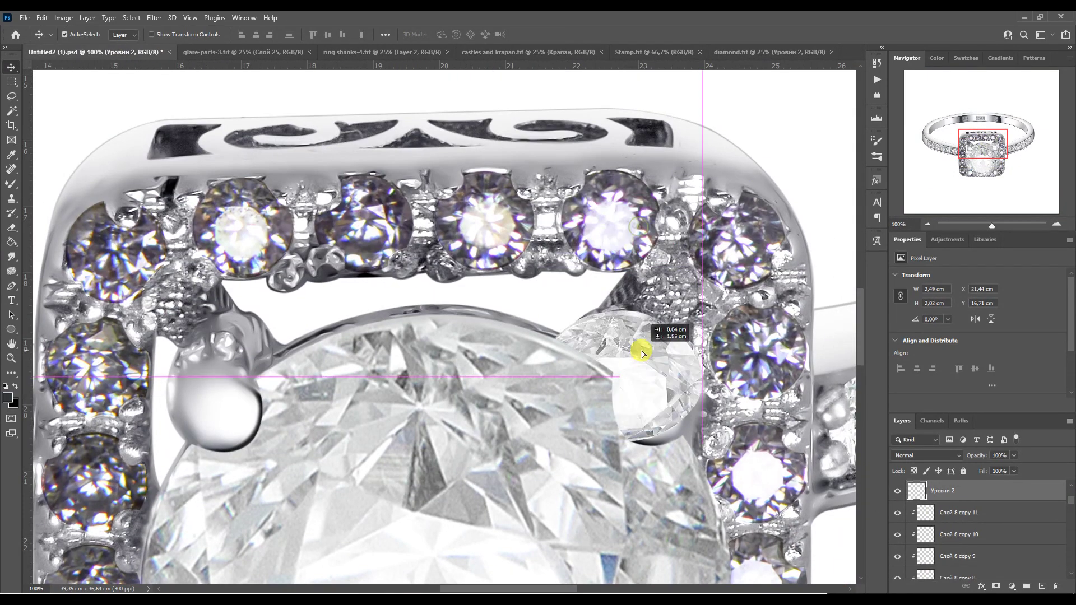
left_click_drag(641, 344, 653, 305)
key("ctrl+t")
left_click_drag(612, 269, 673, 210)
left_click_drag(600, 140, 610, 161)
key("Return")
Try duplicating the pale diamond across the halo's top row and onto its upper-left corner.
left_click_drag(611, 227, 399, 253, "alt")
key("ctrl+minus")
left_click_drag(399, 254, 225, 271, "alt")
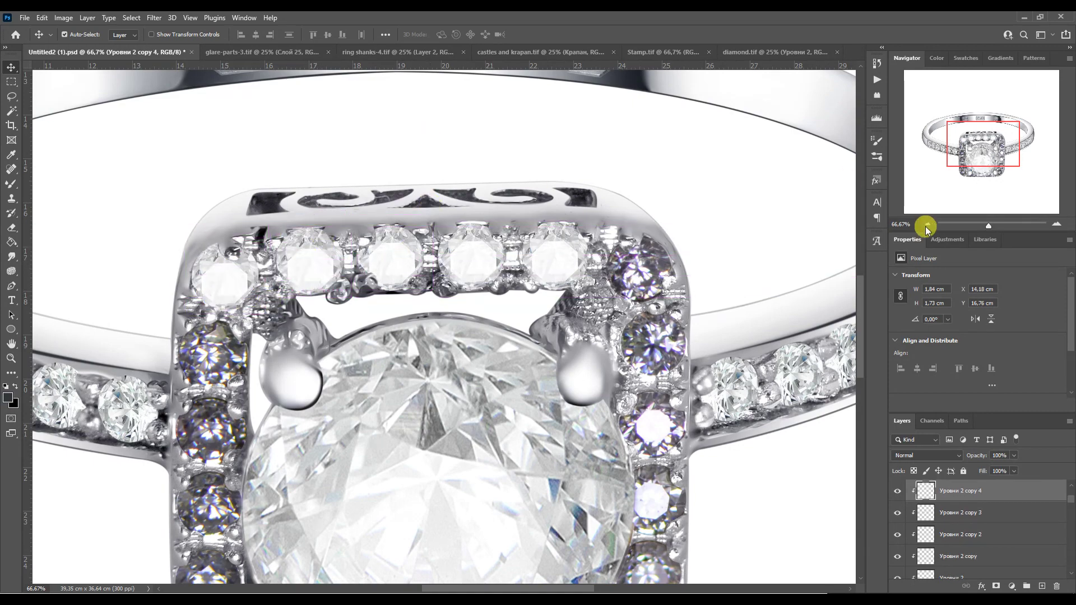
left_click(927, 225)
left_click(927, 224)
left_click(773, 52)
left_click(130, 53)
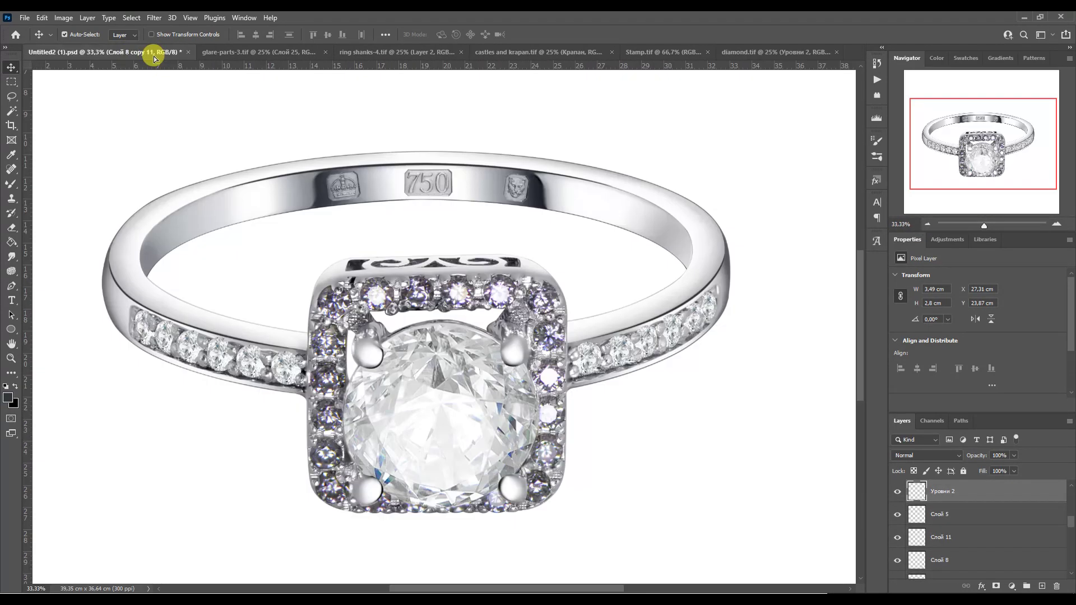
Copy the round Слой 7 copy diamond from diamond.tif over the halo's rightmost top-row stone, at about 1.59 × 1.58 cm.
left_click(751, 52)
left_click(311, 527)
left_click_drag(311, 527, 524, 295)
key("ctrl+t")
left_click(1056, 223)
left_click(1056, 223)
left_click_drag(653, 170, 653, 170)
key("Return")
left_click(927, 224)
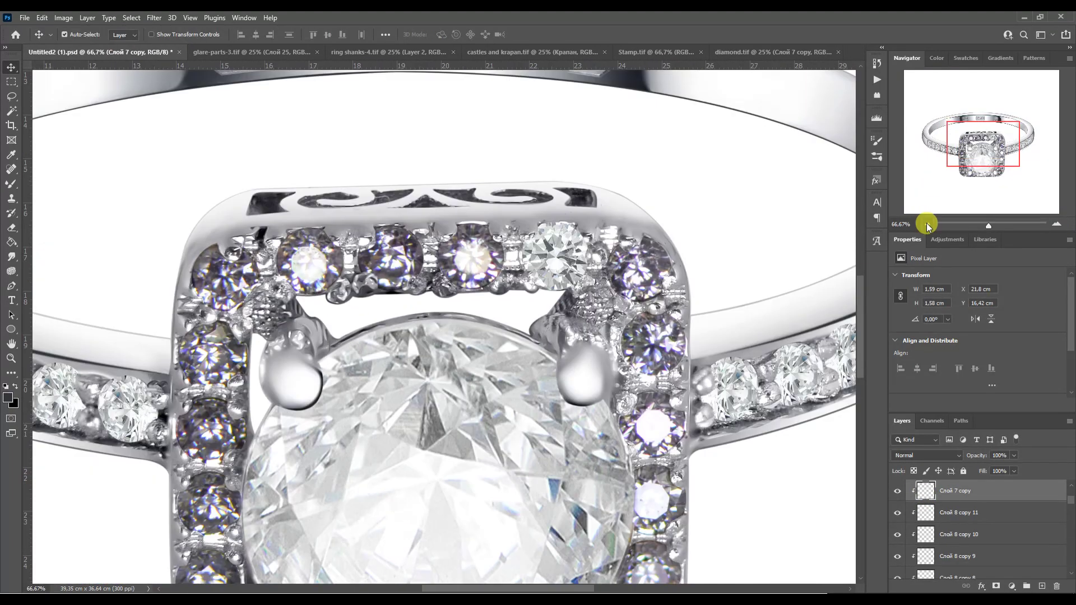
Duplicate the round halo diamond over the other top-row stones and both upper corner stones.
left_click(751, 52)
left_click(144, 56)
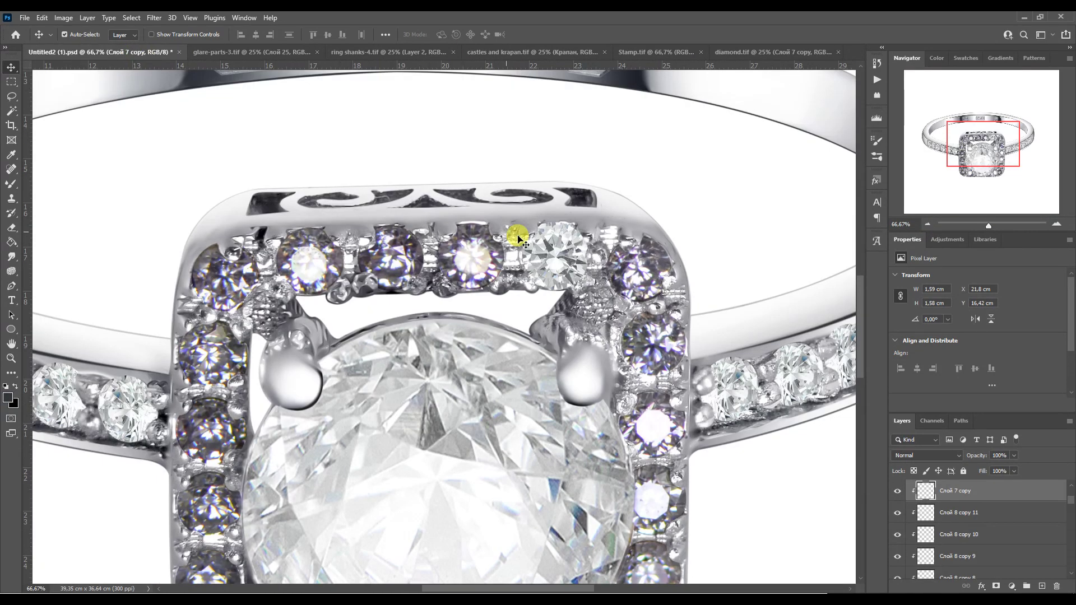
left_click_drag(488, 243, 328, 245)
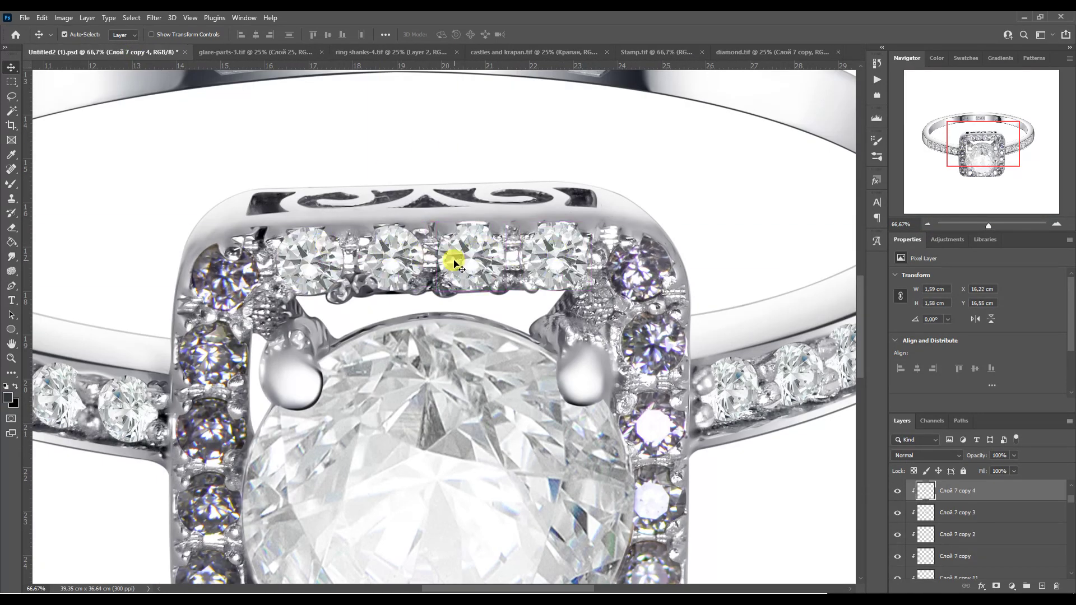
left_click(997, 149)
left_click_drag(392, 207, 807, 168)
Copy the pale Слой 1 diamond from diamond.tif onto the upper stone of the halo's left side, at about 1.82 × 1.64 cm.
key("ctrl+shift+Tab")
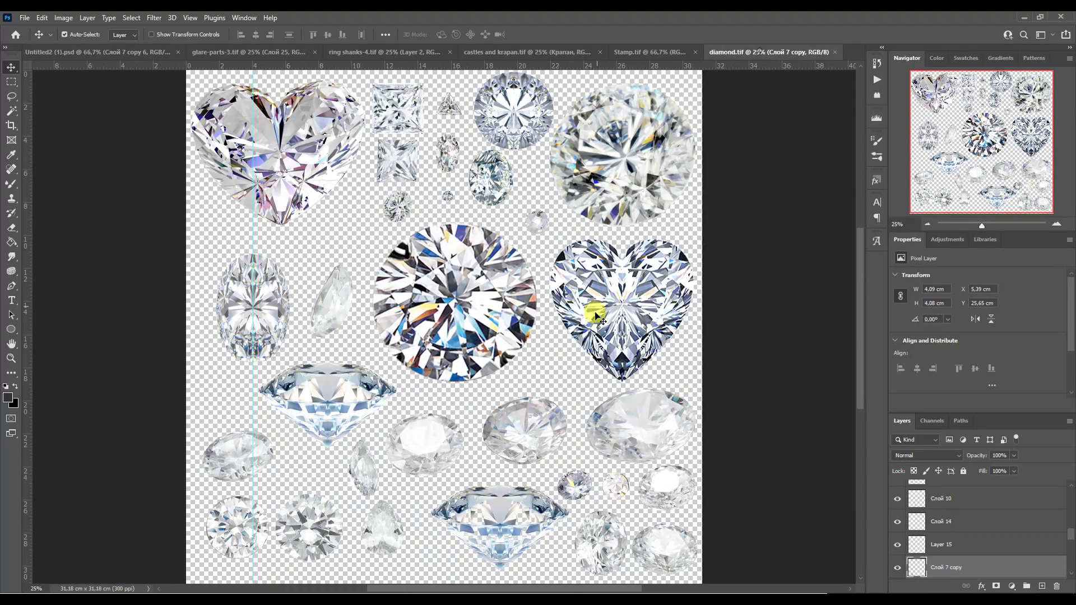
left_click_drag(231, 470, 312, 372)
key("ctrl+t")
key("Return")
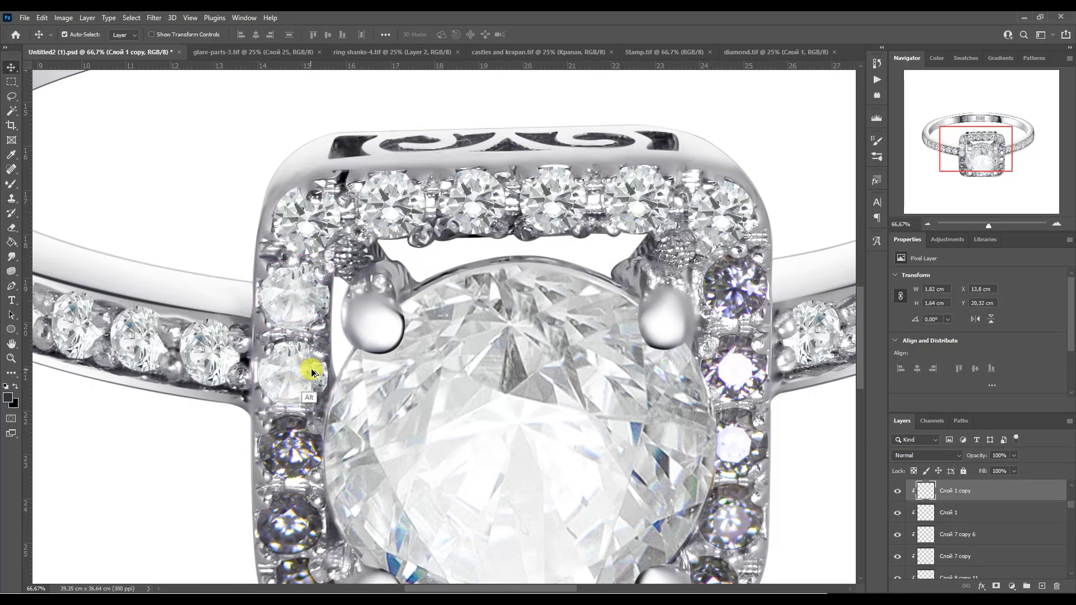
Duplicate the pale diamond down the halo's left side to cover the remaining stones there.
left_click_drag(374, 317, 300, 396)
scroll(301, 396, "down", 5)
left_click_drag(372, 252, 401, 312)
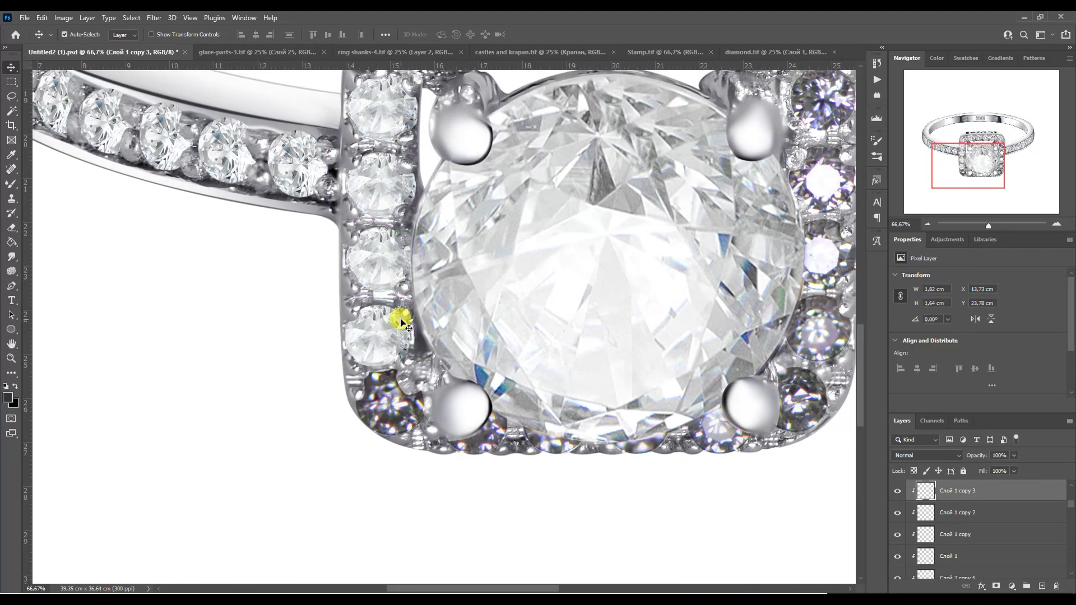
key("ctrl+t")
key("Return")
Duplicate the pale diamond onto the halo's lower-left corner, fit it, and copy it along the bottom row.
left_click_drag(411, 247, 425, 401)
key("ctrl+t")
right_click(376, 387)
key("Escape")
key("Return")
left_click_drag(503, 432, 724, 432)
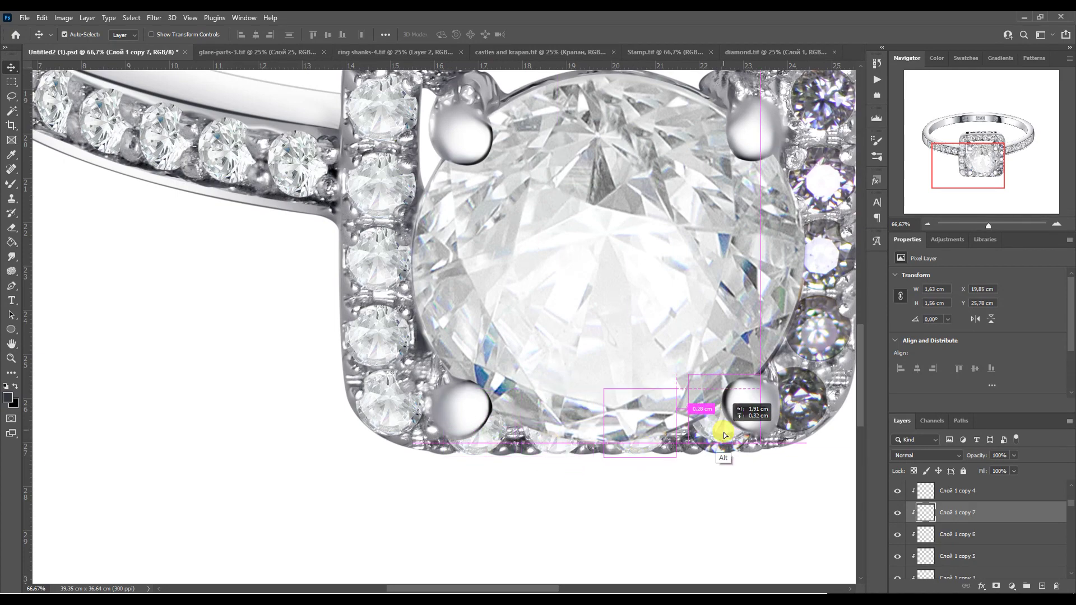
Duplicate the pale diamond onto the halo's lower-right corner and up the right side over the remaining stones.
left_click_drag(974, 191, 987, 186)
left_click_drag(279, 250, 690, 377)
left_click_drag(689, 304, 684, 144)
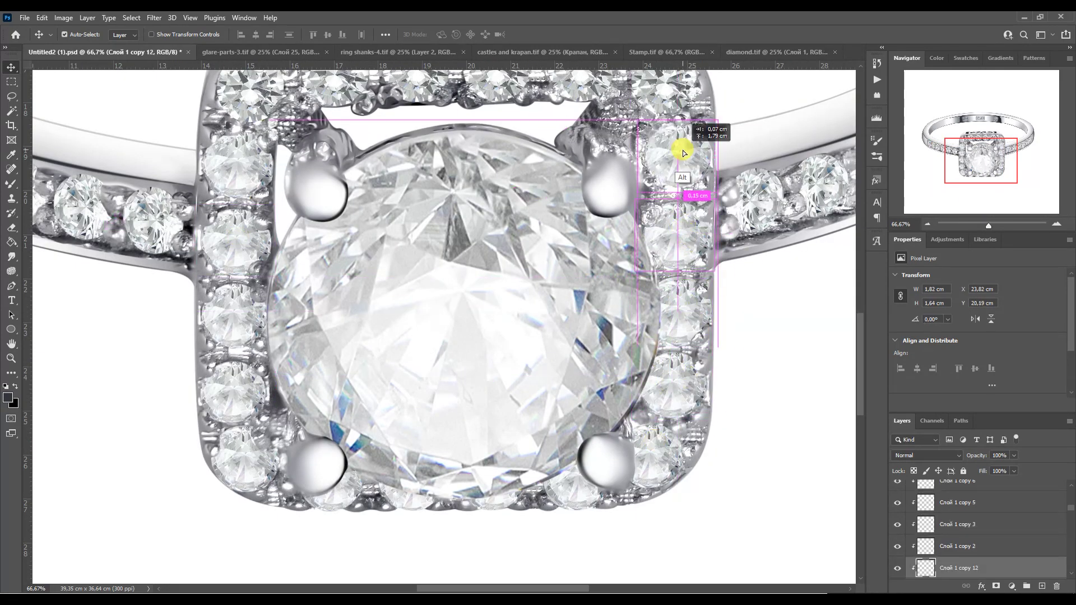
key("ctrl+t")
key("Return")
Resize the Слой 11 center diamond to about 9.1 × 8.68 cm.
left_click(540, 305, "ctrl")
key("ctrl+t")
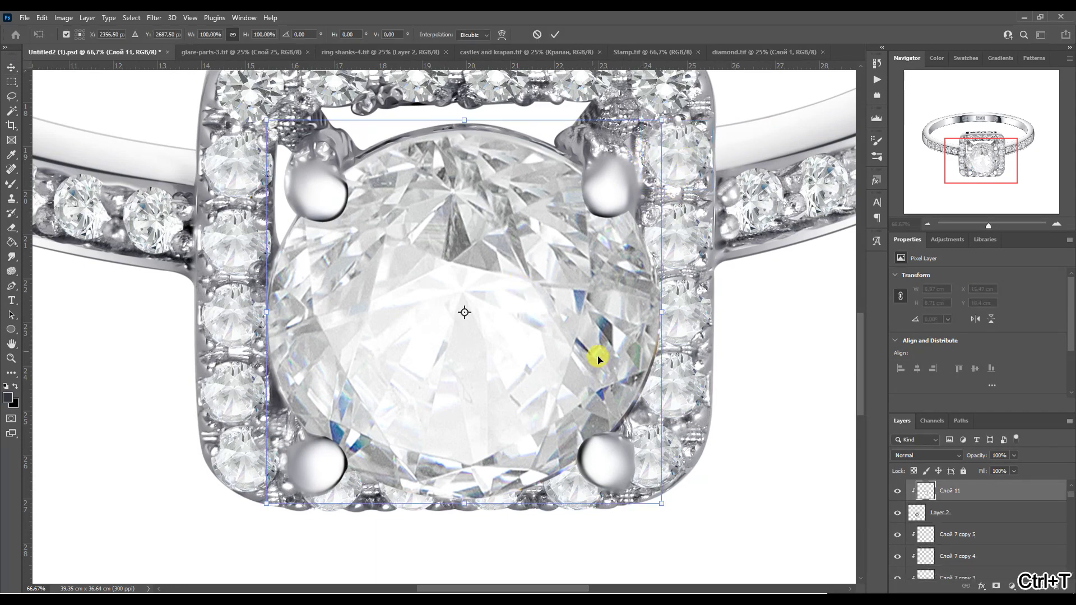
key("Return")
left_click(927, 224)
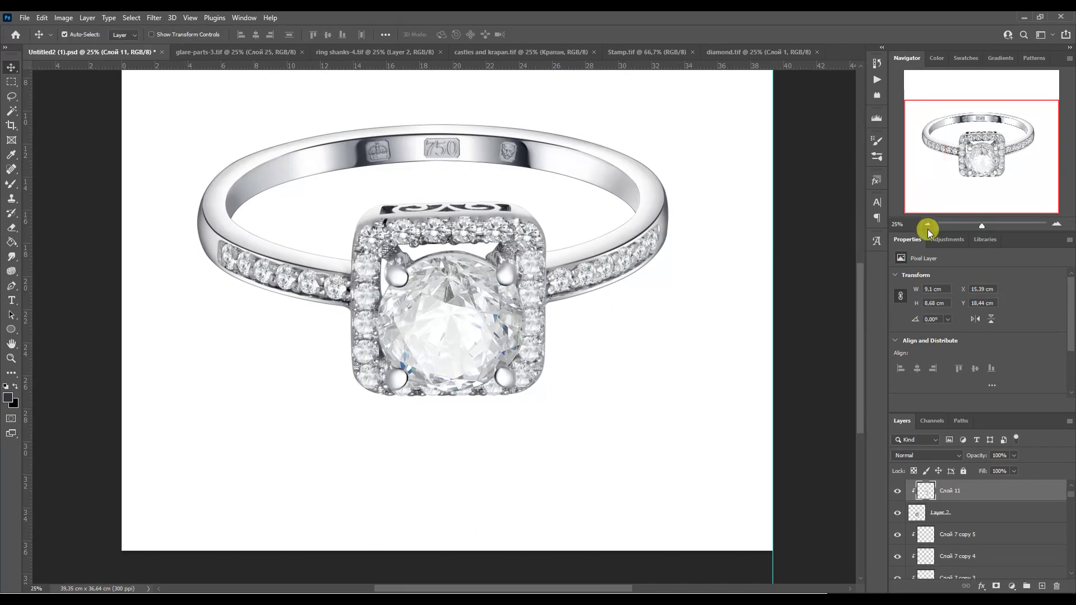
Duplicate and merge all the stone layers, with a second merged copy clipped above the first.
scroll(1070, 503, "up", 3)
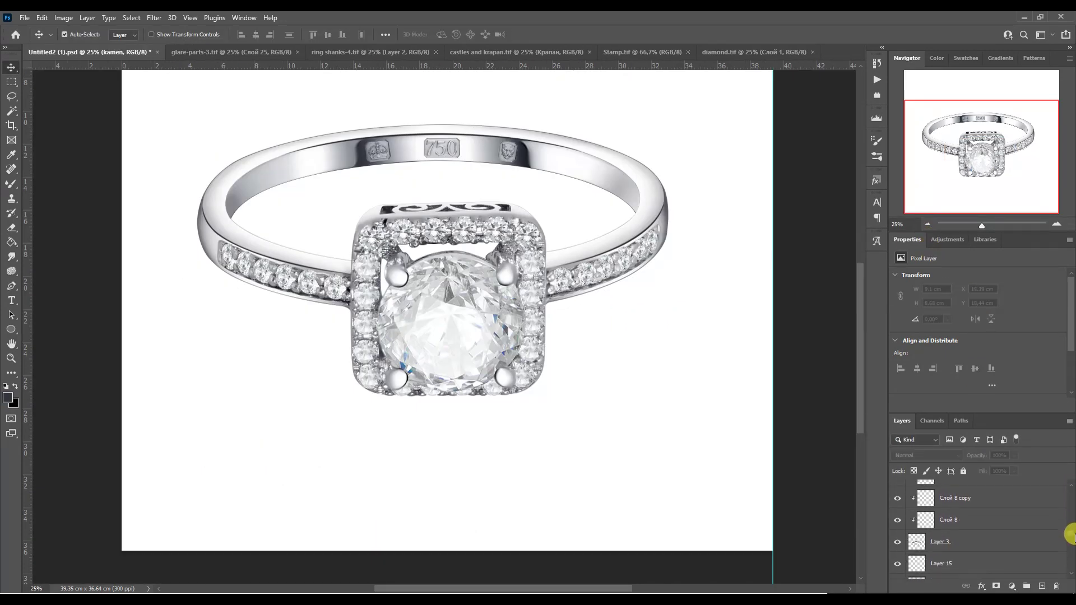
left_click(971, 491, "shift")
key("ctrl+j")
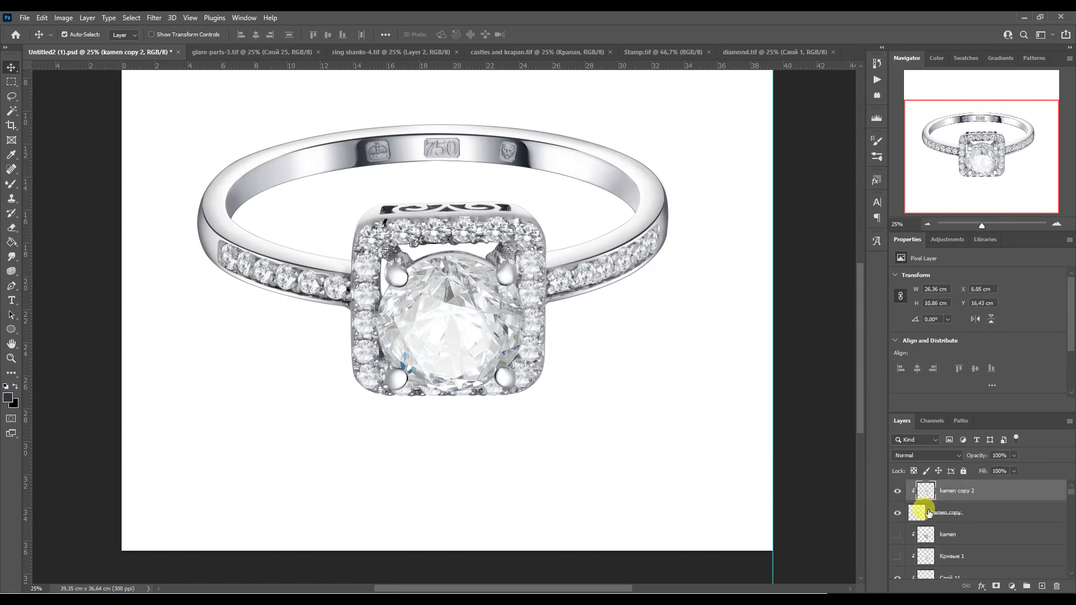
Run a JRetouchPRO action on the clipped stone copy to brighten the diamonds.
left_click(876, 89)
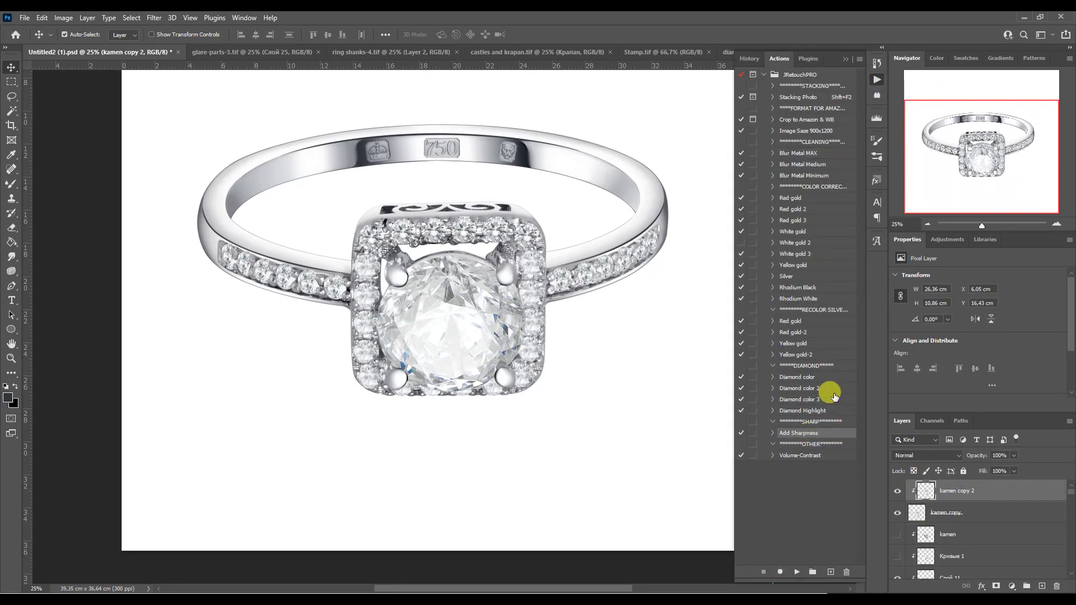
left_click(797, 571)
left_click(927, 223)
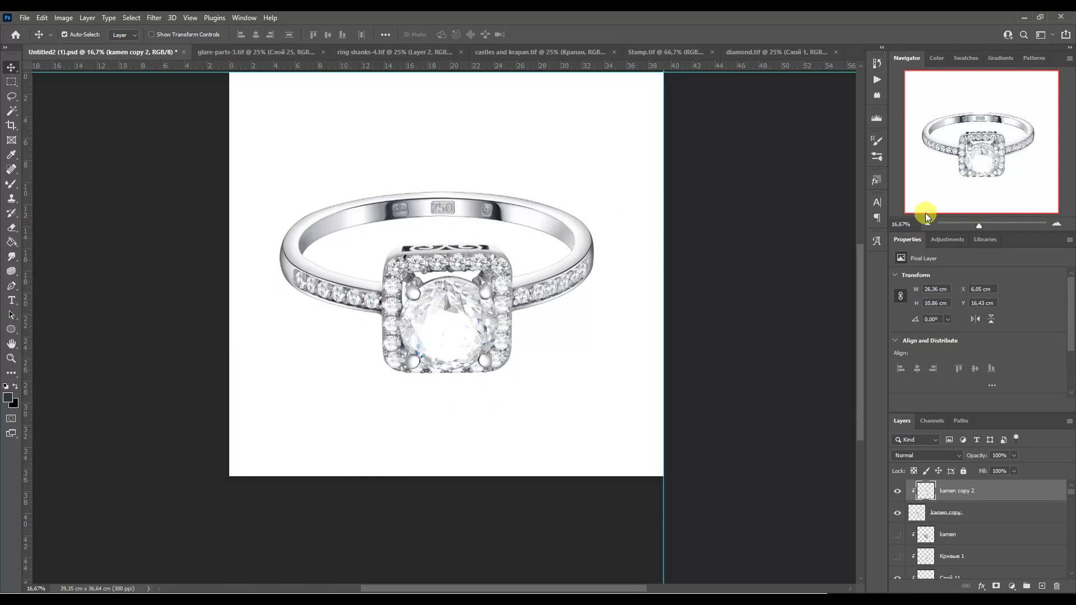
Copy a glossy prong from castles and krapan.tif over the center stone's upper-left prong and warp it to fit.
left_click(1054, 224)
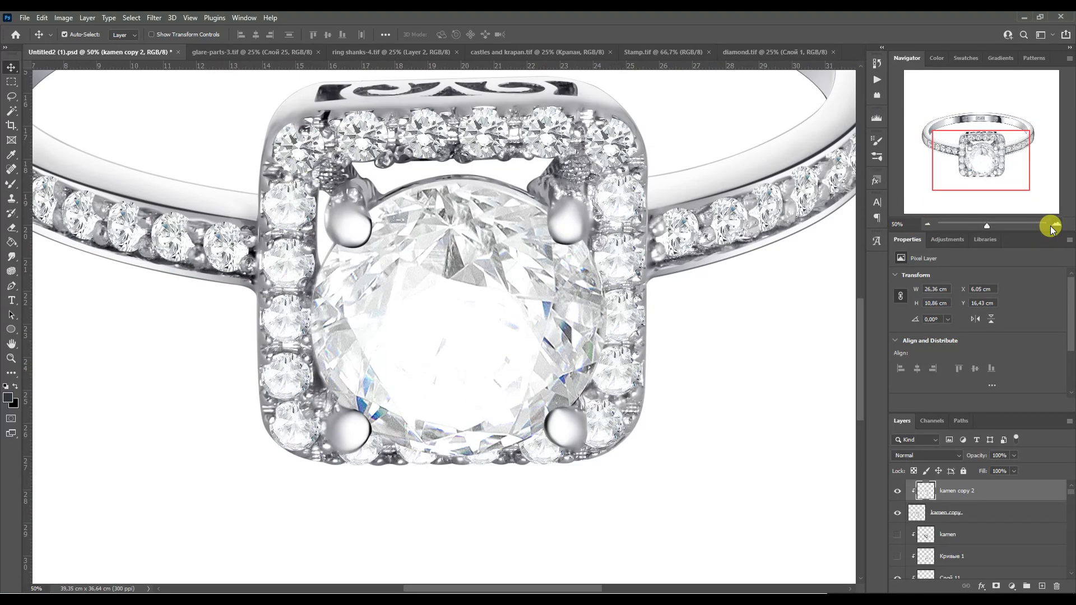
left_click(11, 184)
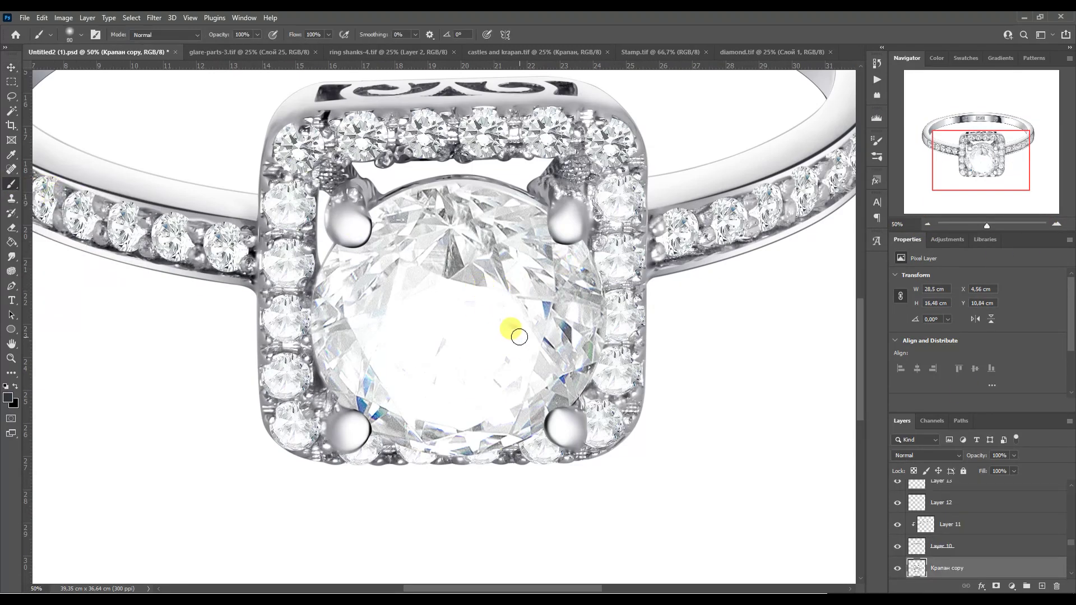
left_click(534, 52)
key("v")
left_click_drag(258, 196, 420, 240)
key("ctrl+t")
right_click(352, 213)
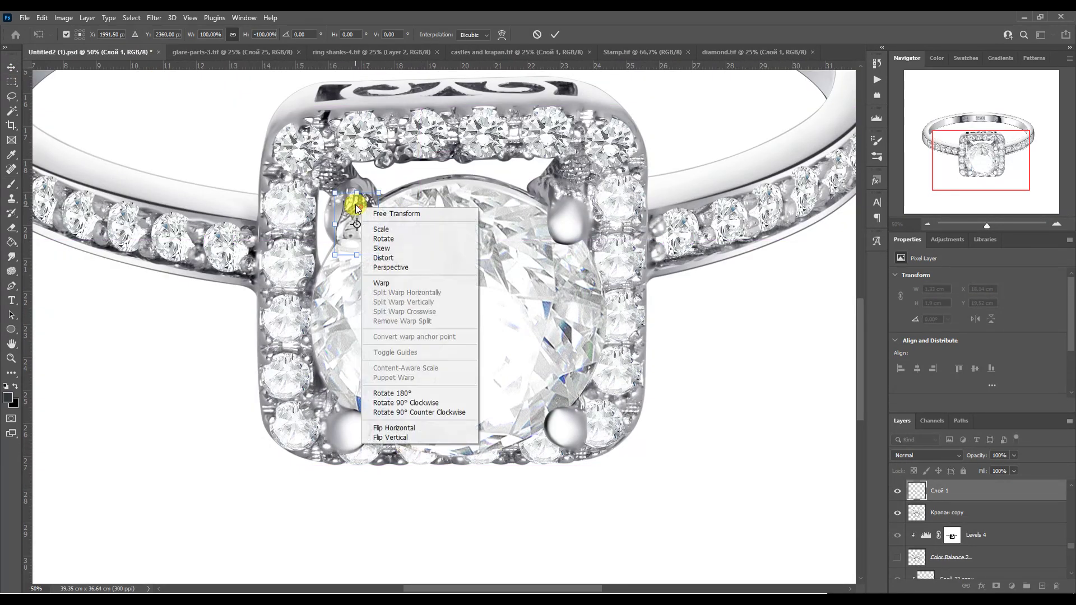
left_click(348, 221)
right_click(339, 223)
left_click(359, 301)
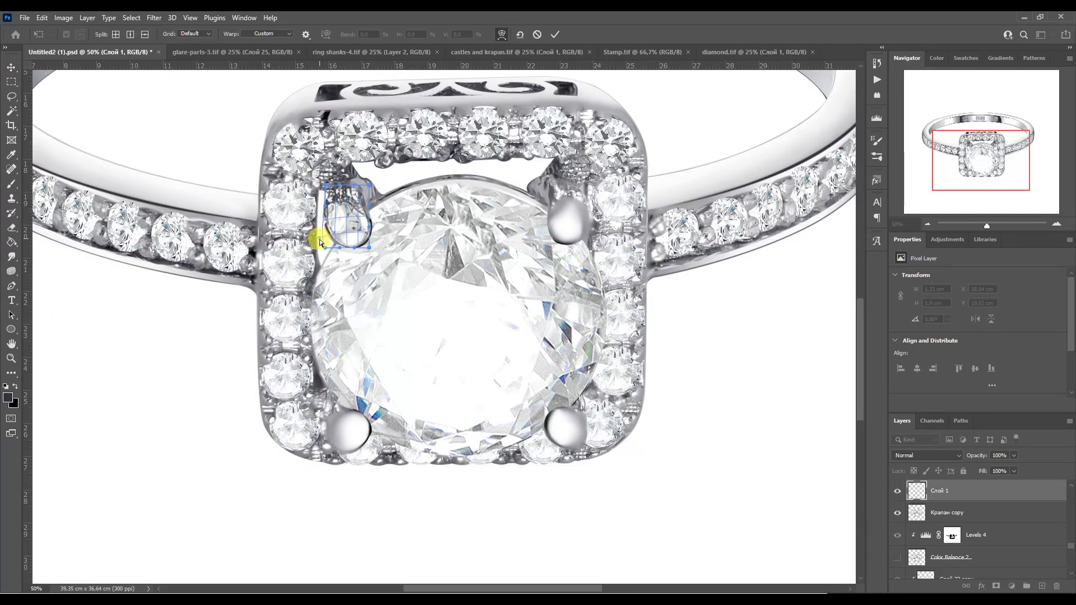
key("Return")
Duplicate the new prong, flip it horizontally, place it over the upper-right prong and warp it to fit.
key("ctrl+j")
key("ctrl+t")
right_click(354, 202)
left_click(397, 421)
left_click_drag(365, 213, 549, 221)
left_click(501, 34)
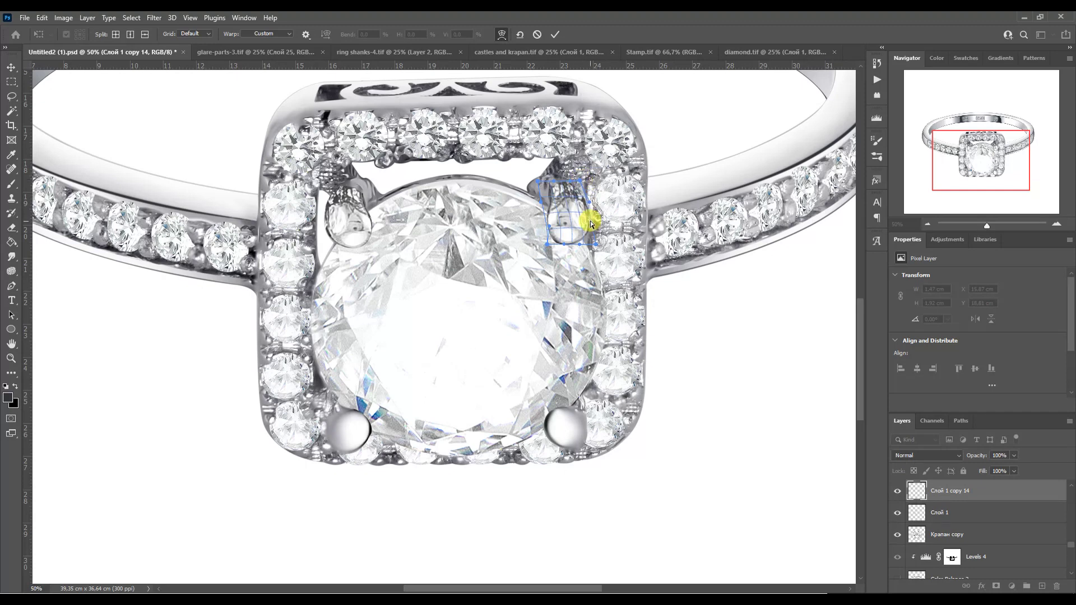
key("Return")
Duplicate the upper-left prong onto the lower-left prong, flip it and rotate it about 21°.
left_click(348, 211)
key("ctrl+j")
key("ctrl+t")
left_click_drag(348, 211, 347, 459)
right_click(360, 408)
left_click(392, 399)
right_click(359, 430)
key("Escape")
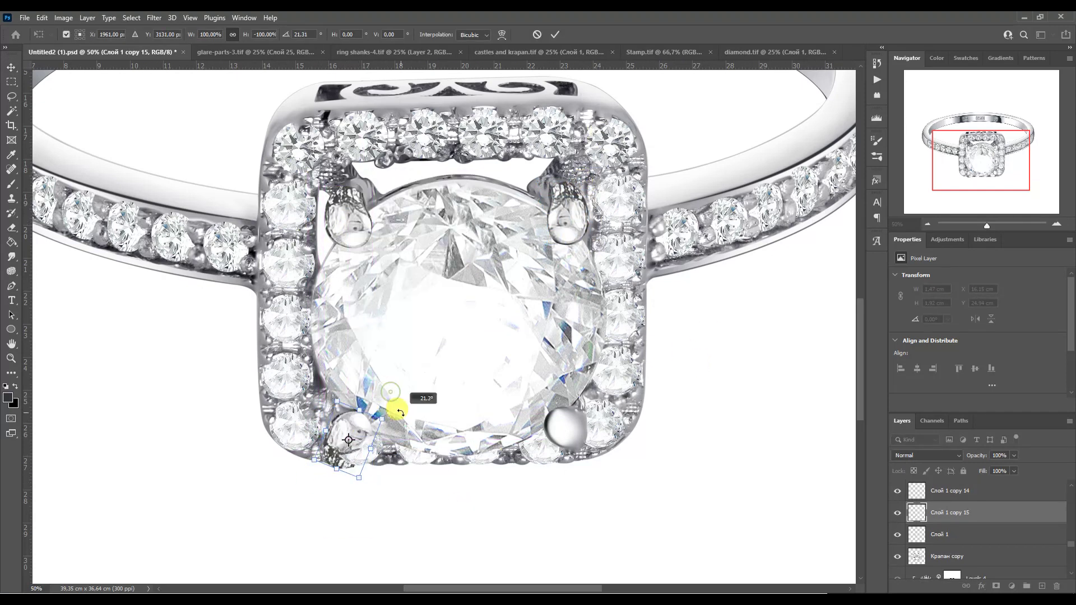
key("Return")
Duplicate the lower-left prong onto the lower-right prong, then rotate and nudge it into place.
left_click_drag(347, 419, 615, 421)
key("ctrl+t")
key("Left")
key("Left")
key("Up")
key("Up")
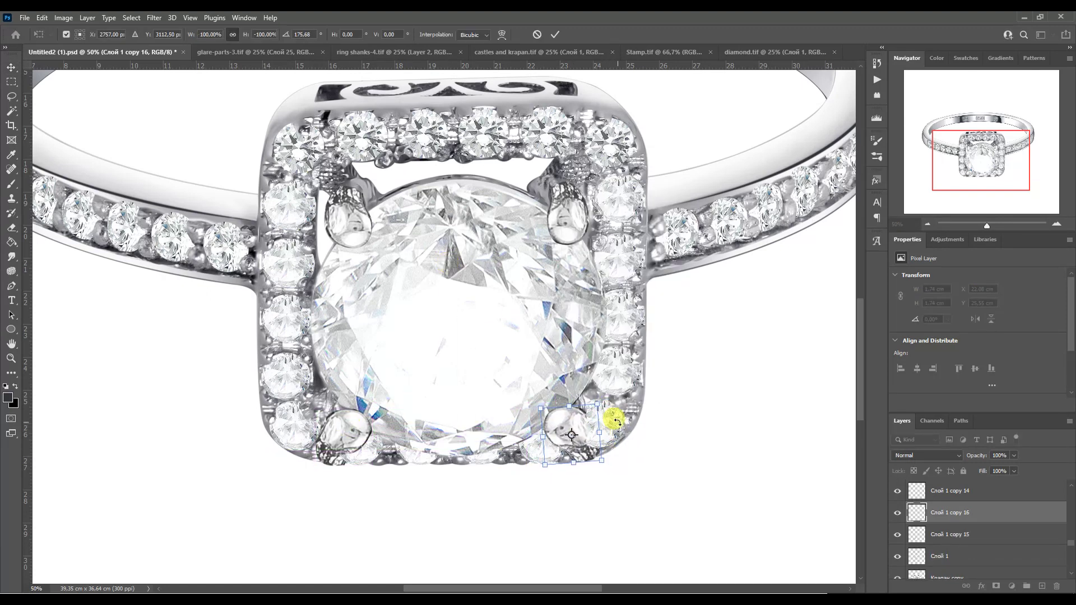
key("Return")
Merge the four new prong layers into one.
left_click(942, 555)
left_click(913, 490, "shift")
key("ctrl+e")
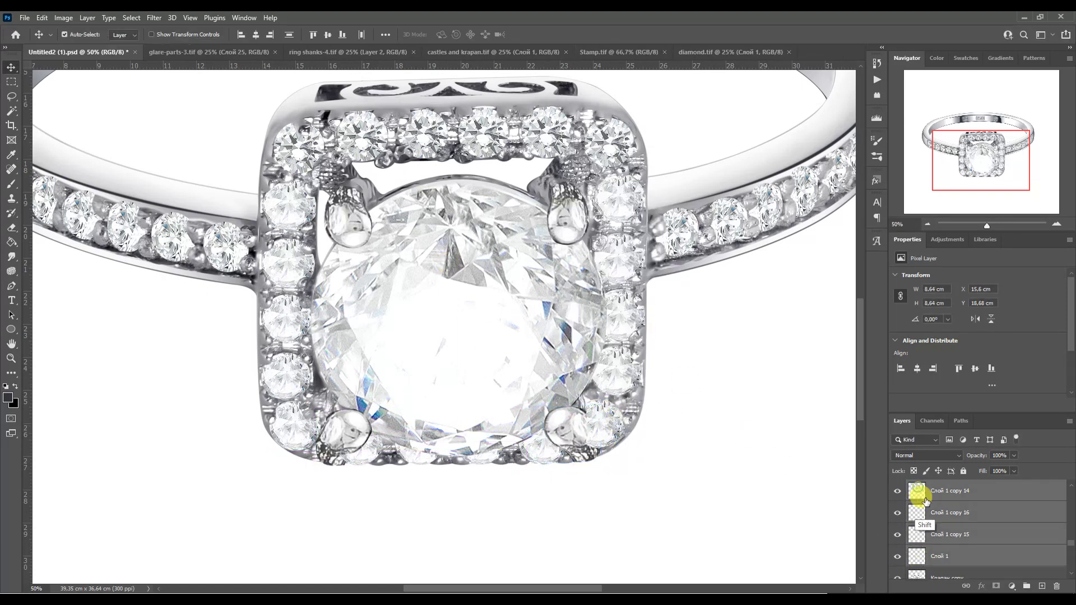
Clip a Color Balance adjustment with a value of 10 and a Levels adjustment of 15, 1.04, 255 to the merged prongs.
left_click(927, 280)
left_click(1048, 334)
type("10")
left_click(946, 240)
left_click(913, 266)
key("z")
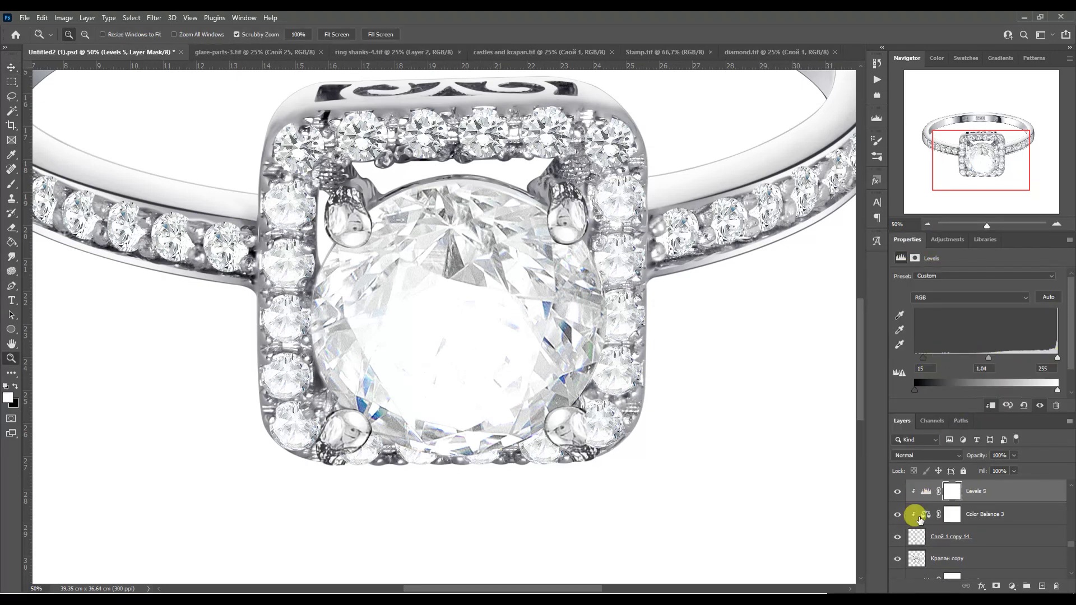
Merge the adjustments into the prong layer, add a layer mask and paint away the excess around the prongs in black.
key("ctrl+e")
left_click(996, 586)
left_click(11, 184)
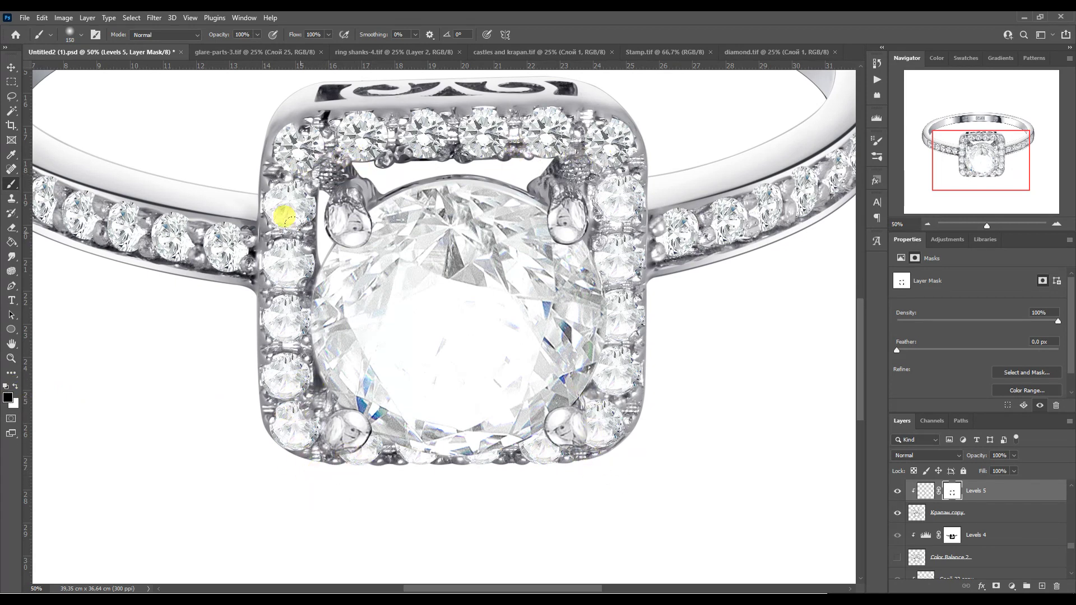
Target the prong layer's image instead of its mask and run the Blur Metal MAX action to smooth the prongs.
key("ctrl+2")
left_click(877, 79)
left_click(796, 571)
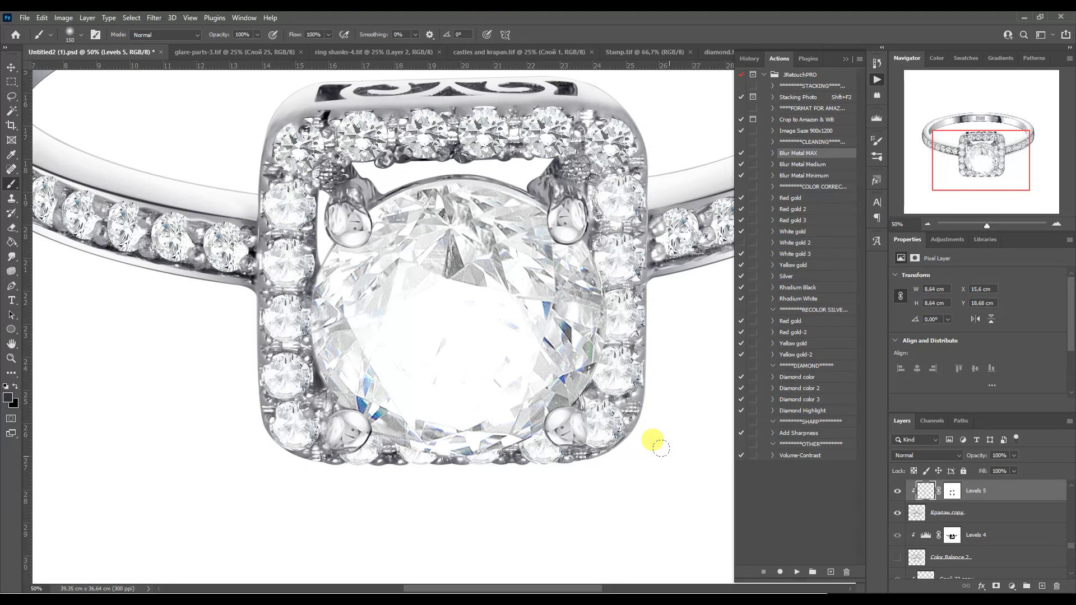
left_click(845, 59)
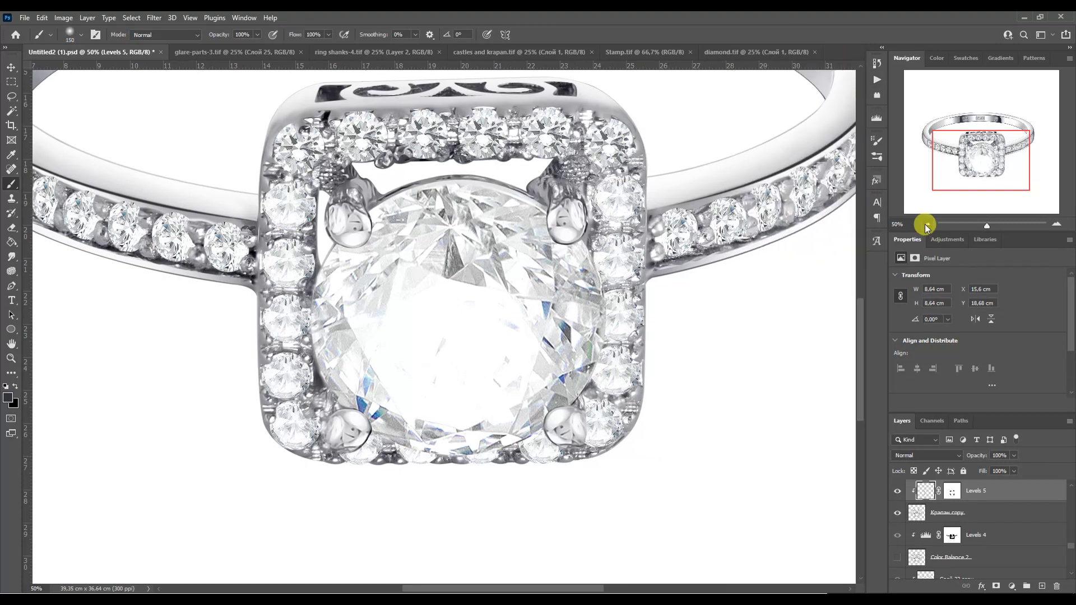
Clip a Color Balance adjustment to the topmost stone layers and set its Highlights to cyan -3 and blue +3.
key("ctrl+minus")
key("ctrl+minus")
left_click(928, 225)
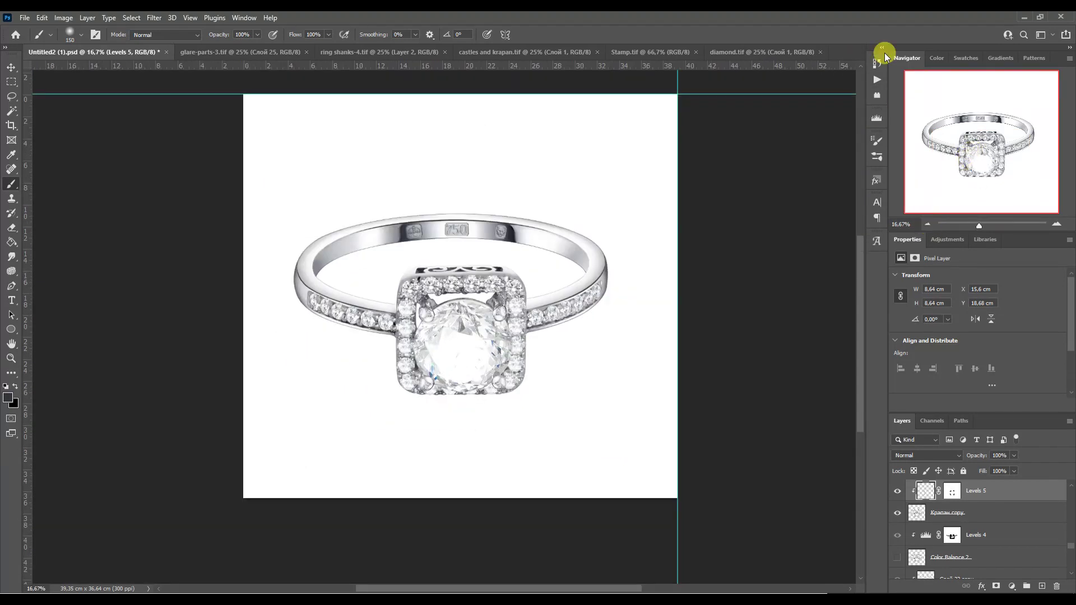
left_click_drag(1067, 546, 1063, 487)
left_click(1063, 491)
key("ctrl+plus")
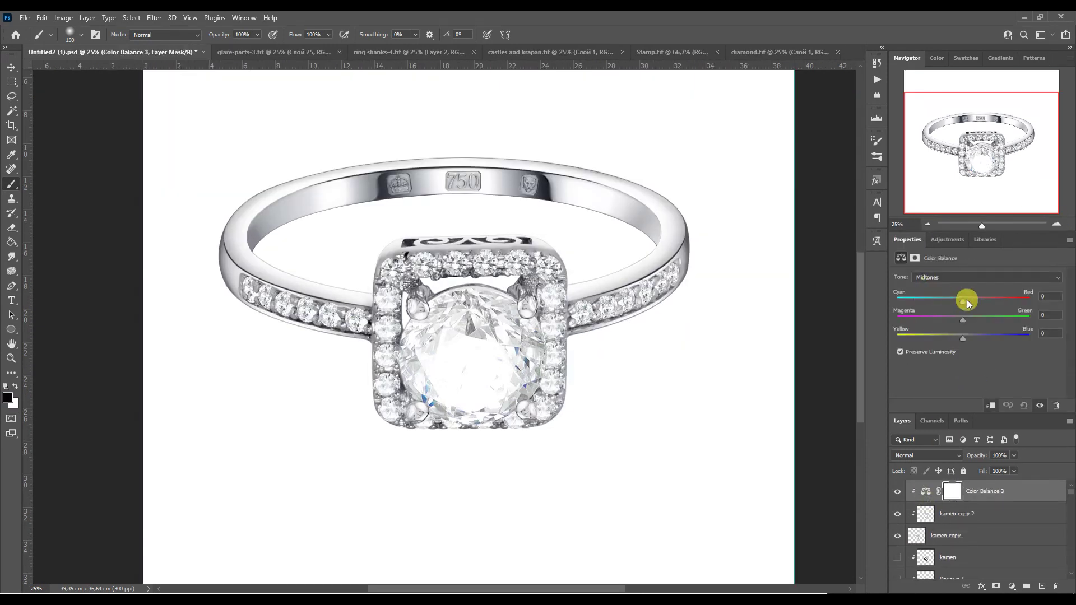
left_click(958, 277)
left_click(959, 304)
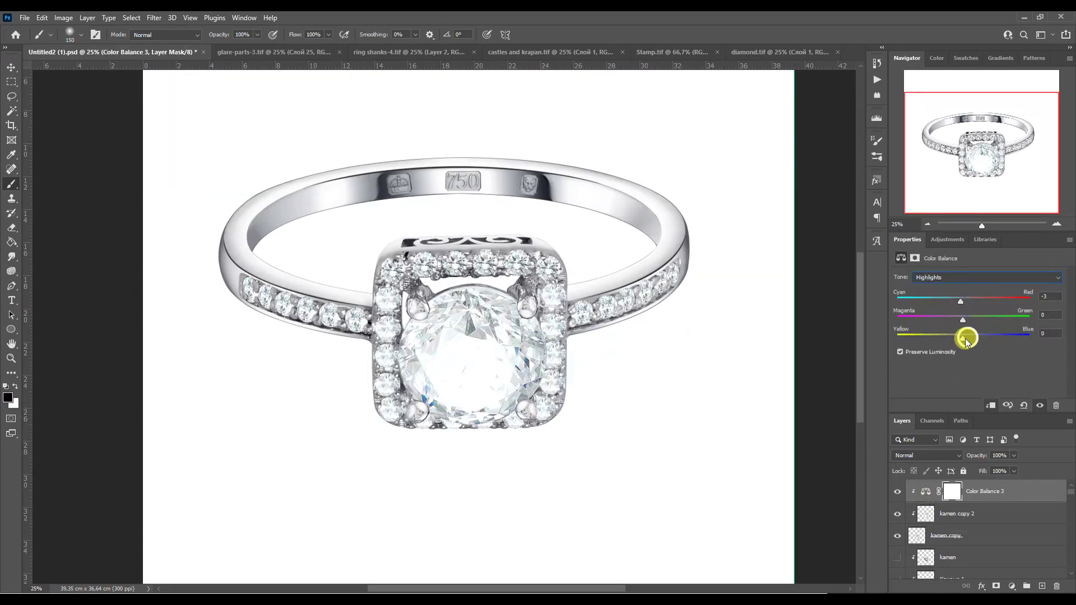
key("ctrl+minus")
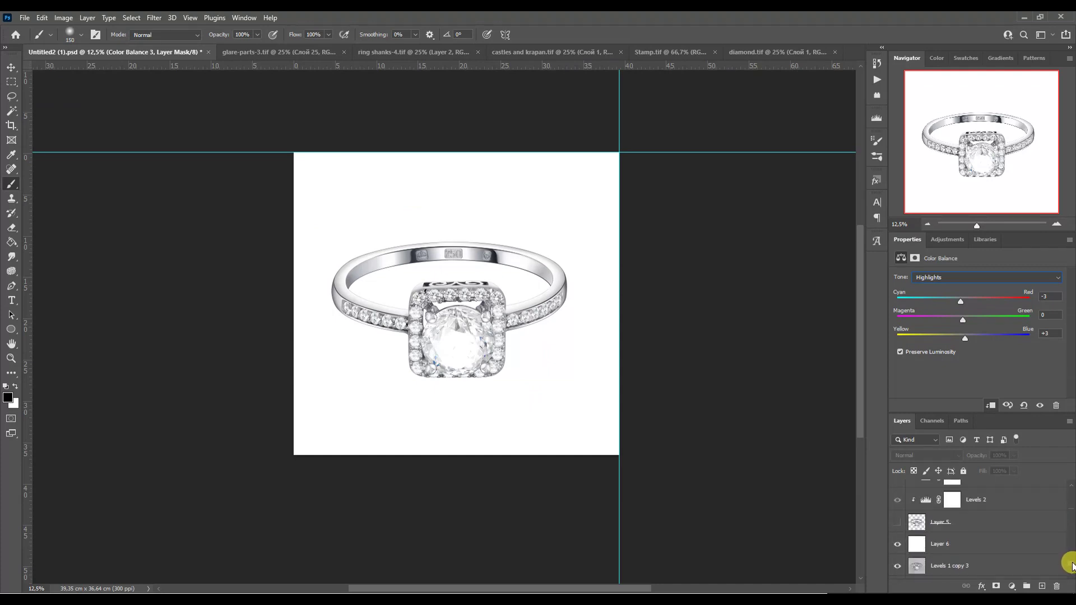
Group the ring's retouching layers above the white Layer 6 and compare the result with the original photo.
key("ctrl+g")
key("ctrl+plus")
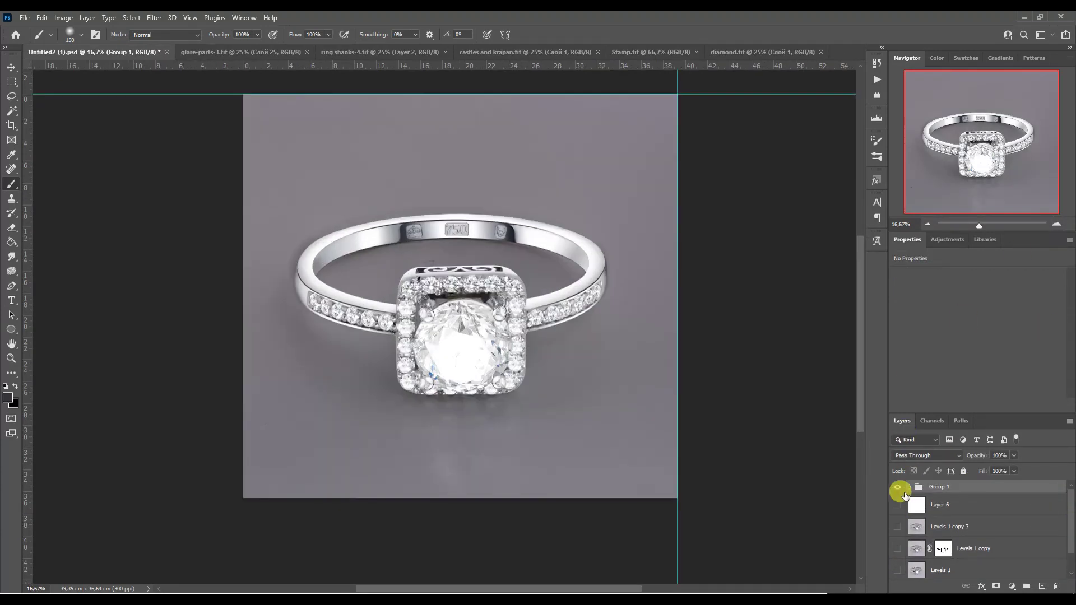
left_click(897, 487, "alt")
left_click(897, 488, "alt")
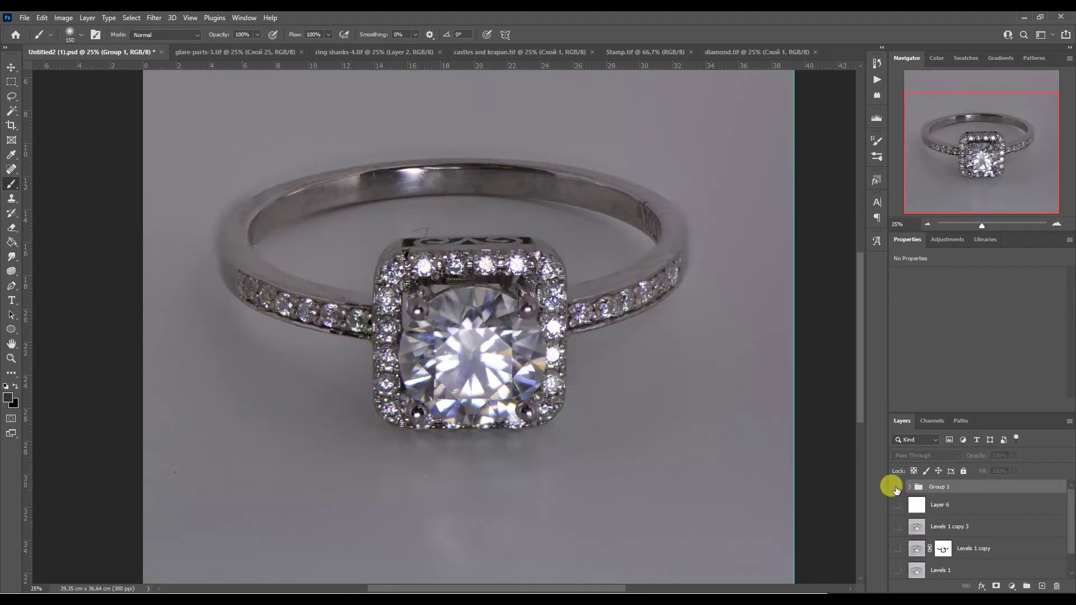
left_click(897, 488, "alt")
left_click(897, 505)
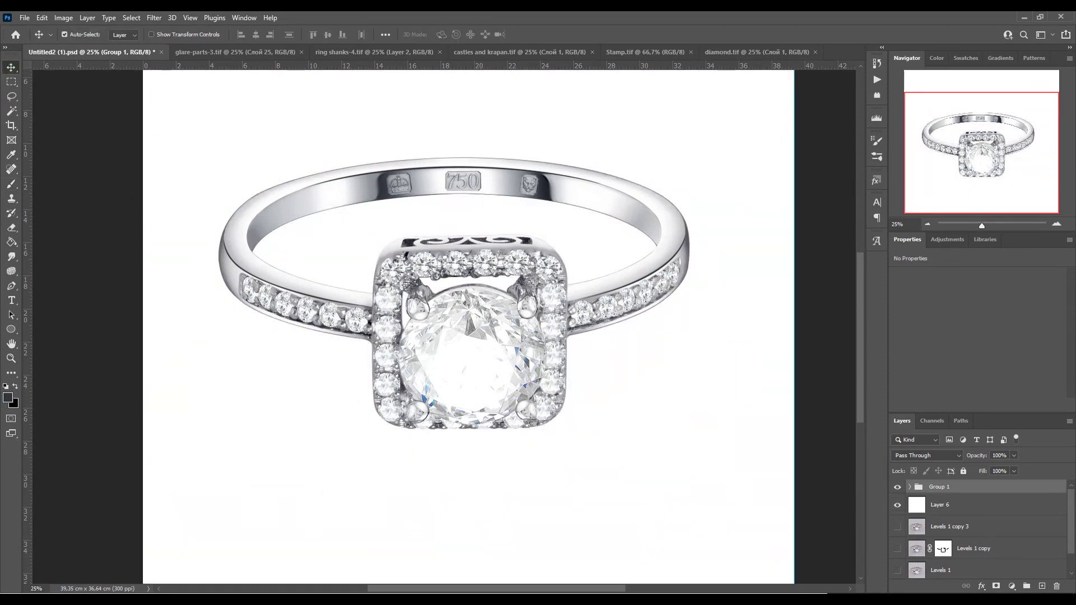
Bring the curved ring shadow into the ring document from shadow.tif, place it inside the band and put its layer below Group 1.
left_click_drag(275, 316, 833, 60)
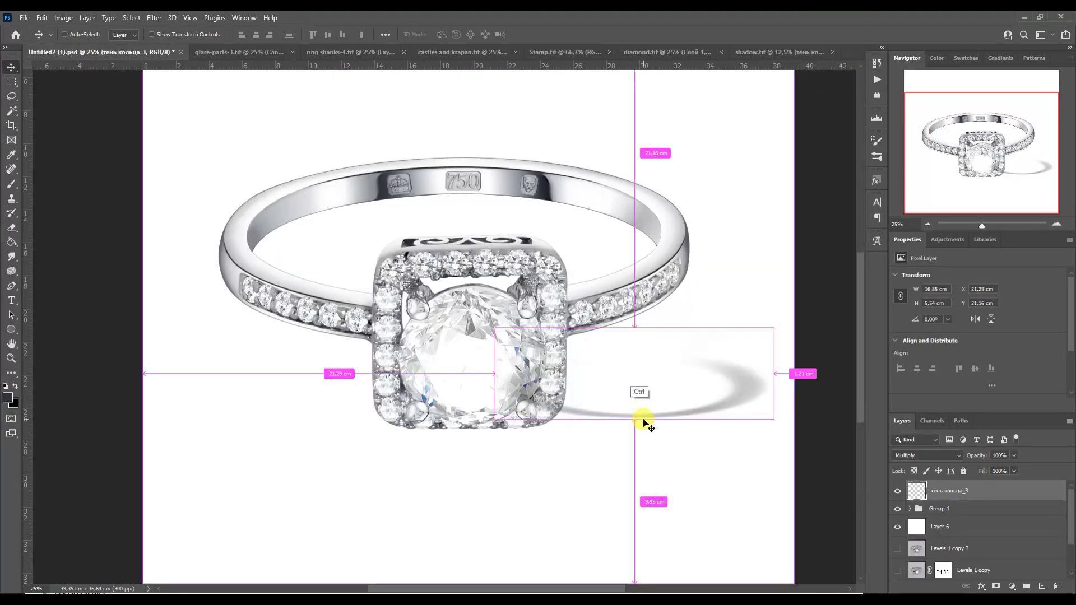
left_click_drag(644, 420, 728, 355)
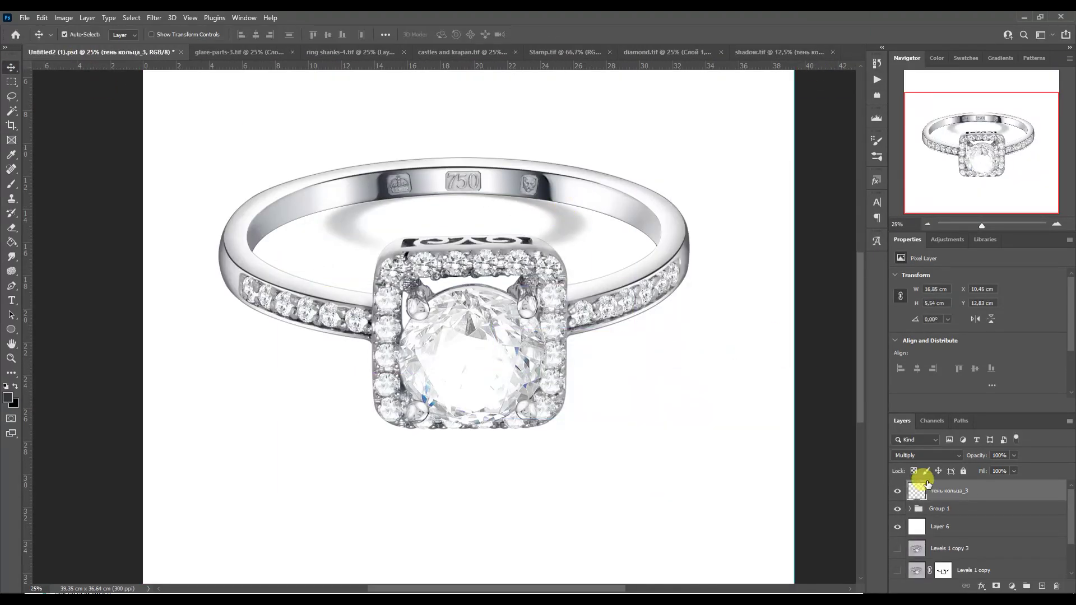
left_click_drag(927, 483, 927, 518)
Enlarge and distort the curved shadow to about 30.95 × 17.15 cm so that it follows the band from behind.
key("ctrl+t")
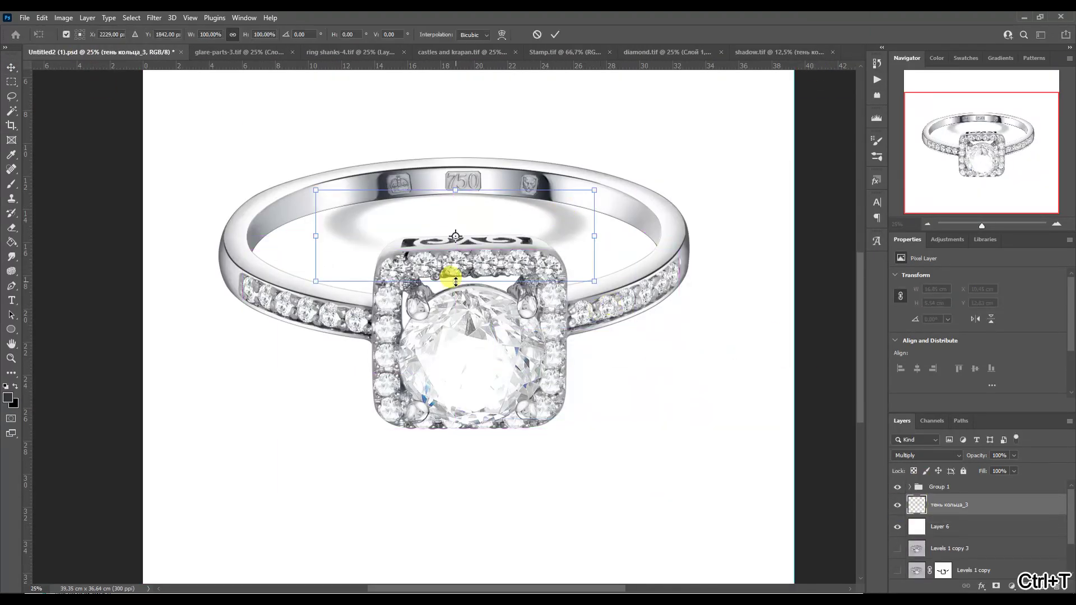
left_click_drag(445, 276, 473, 343)
left_click_drag(451, 180, 449, 173)
left_click_drag(452, 360, 454, 415)
left_click_drag(448, 182, 451, 173)
key("Return")
left_click(763, 48)
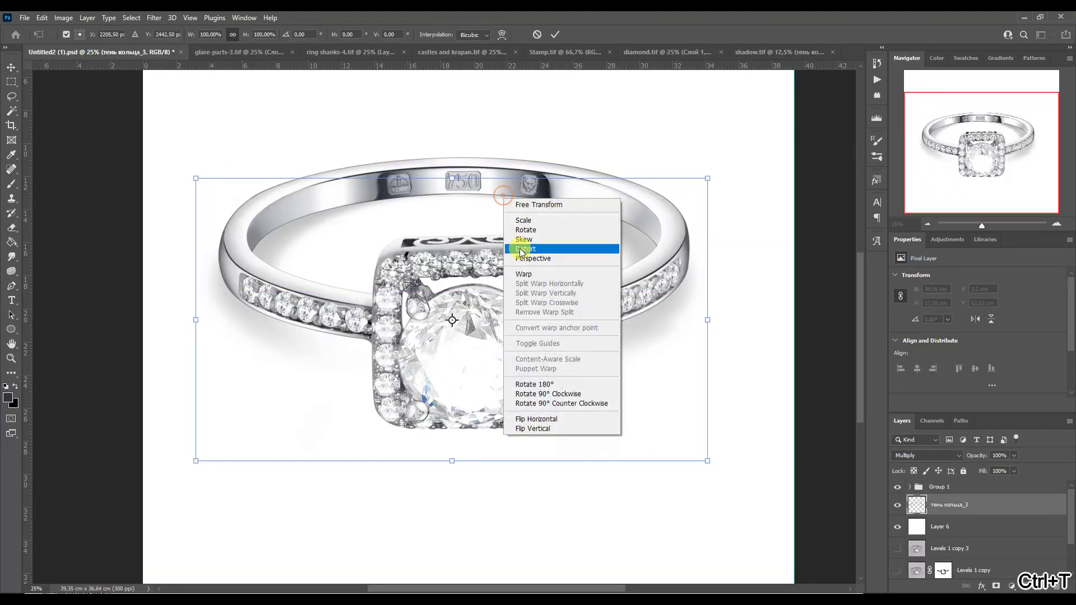
key("Return")
Duplicate the band's shadow layer and soften its excess around the band with the Eraser.
key("ctrl+j")
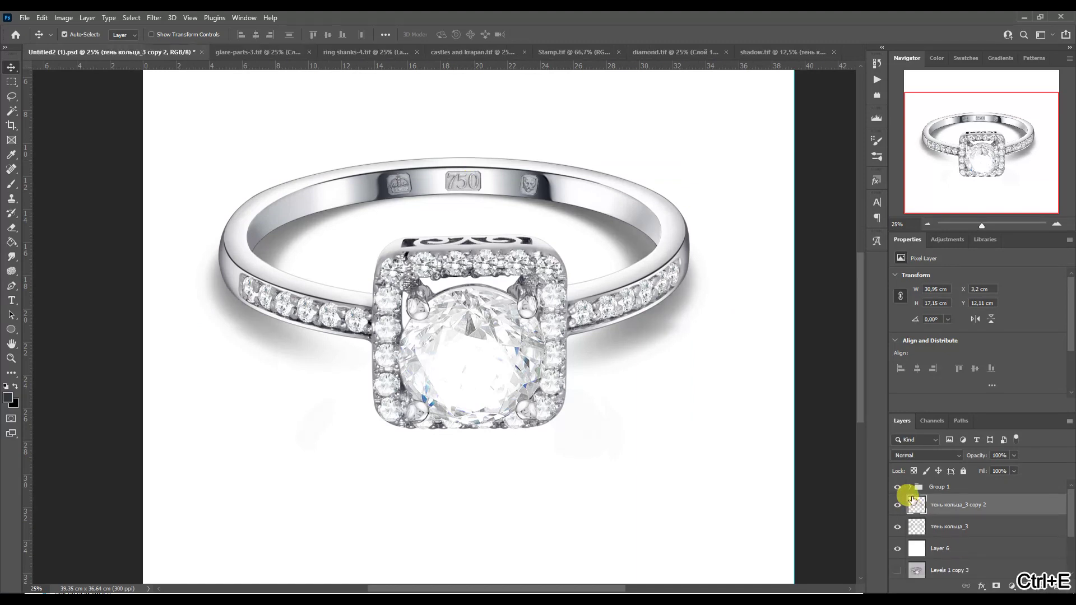
key("e")
right_click(267, 342)
key("Return")
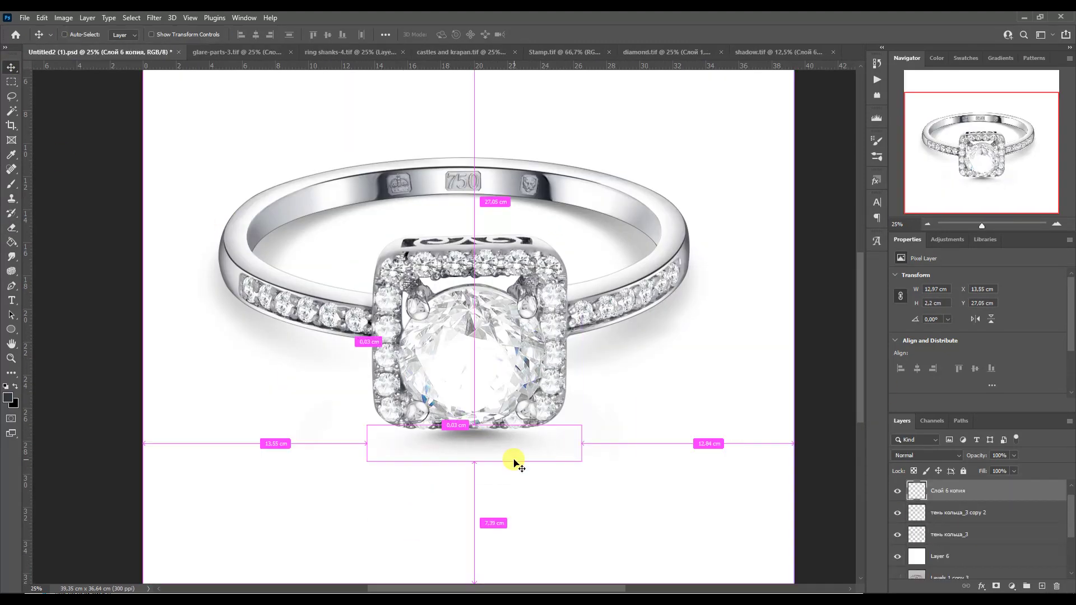
Place a soft contact shadow directly under the square setting, enlarged to about 23.55 × 4 cm.
key("Return")
left_click_drag(551, 448, 552, 445)
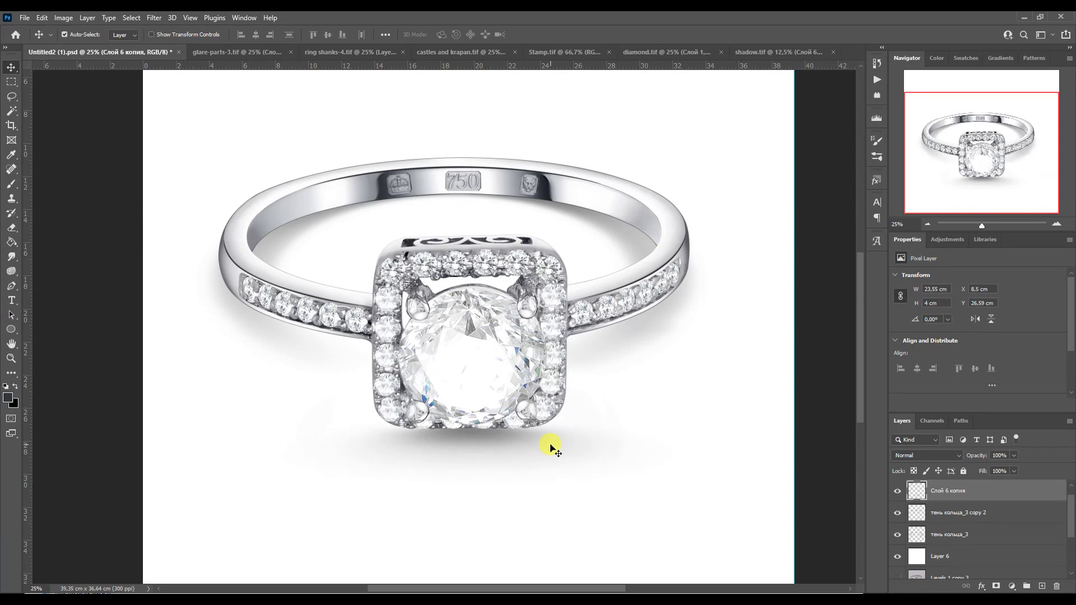
left_click(929, 224)
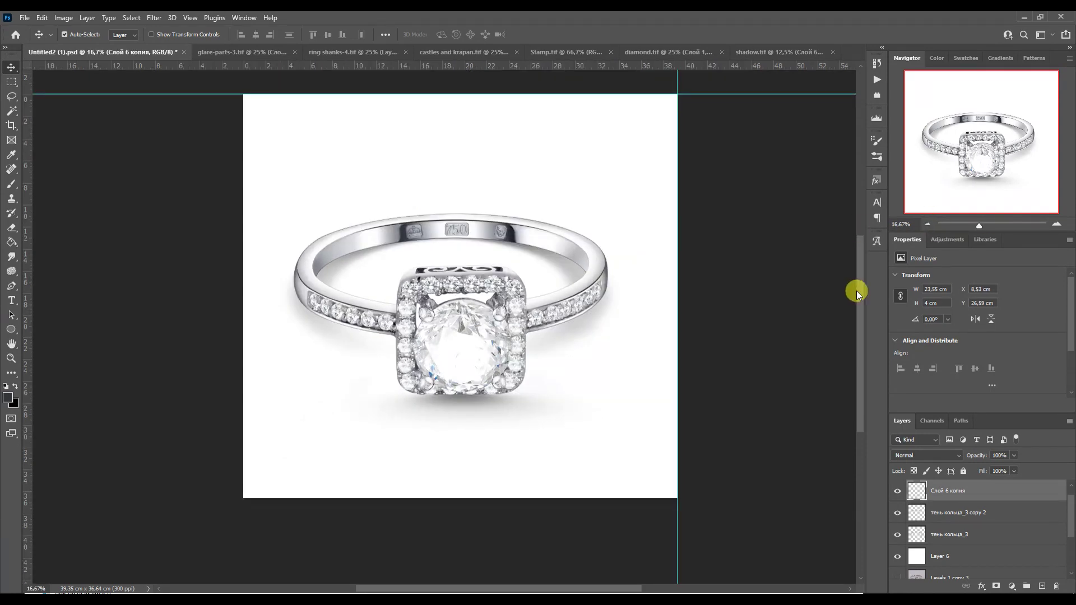
Group the ring, shadow and white background layers and compare the finished retouch with the original photo.
key("ctrl+g")
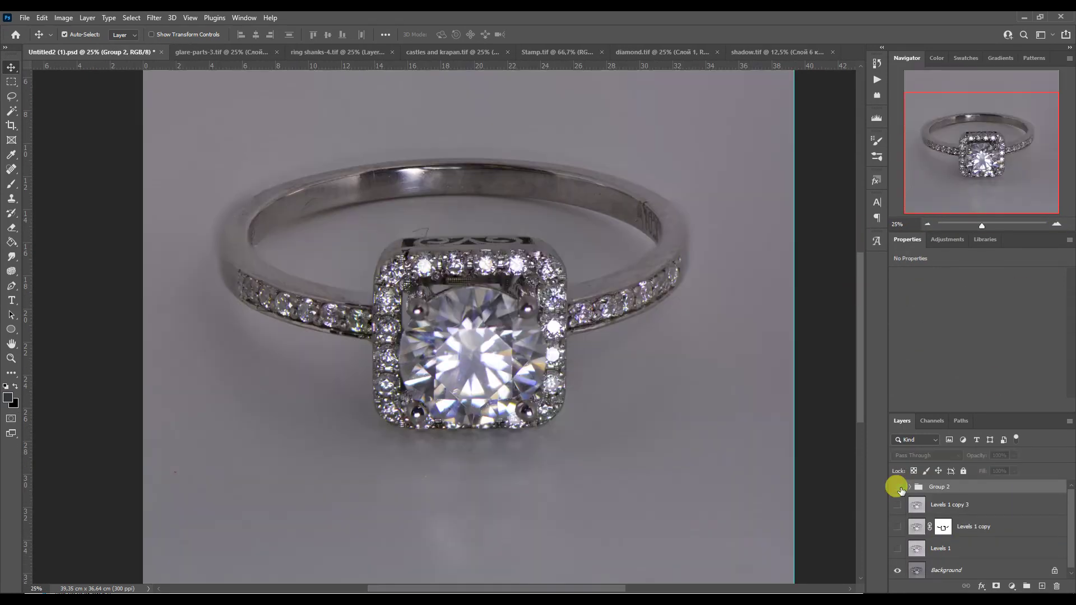
left_click(898, 487)
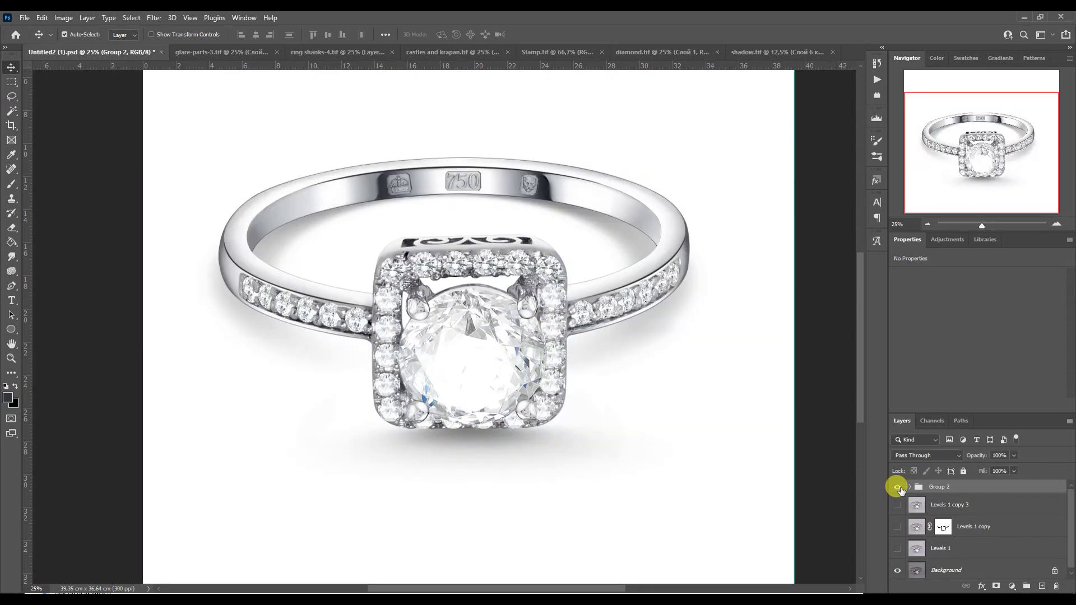
left_click(898, 487)
left_click(897, 487)
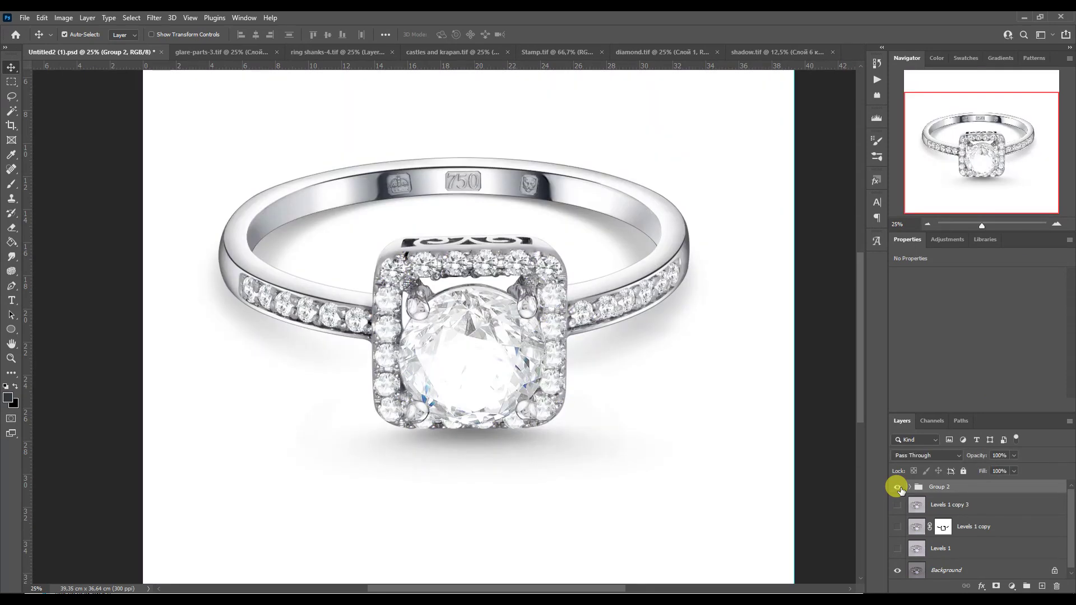